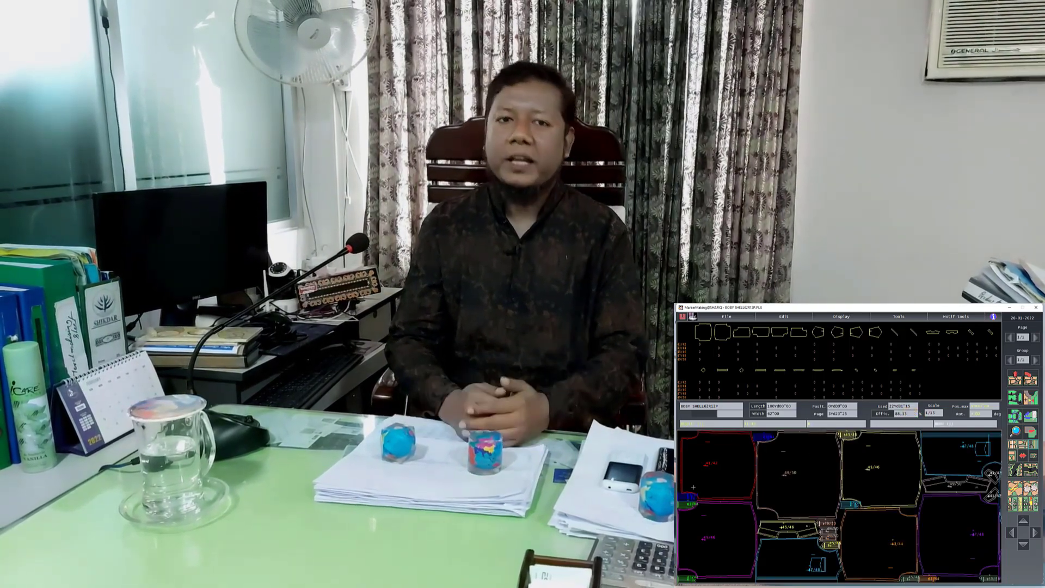
Scroll along the nested BOBY shell marker to its right end and back to review placement.
scroll(855, 484, "right", 1)
scroll(856, 484, "right", 5)
scroll(855, 485, "right", 5)
scroll(856, 484, "right", 5)
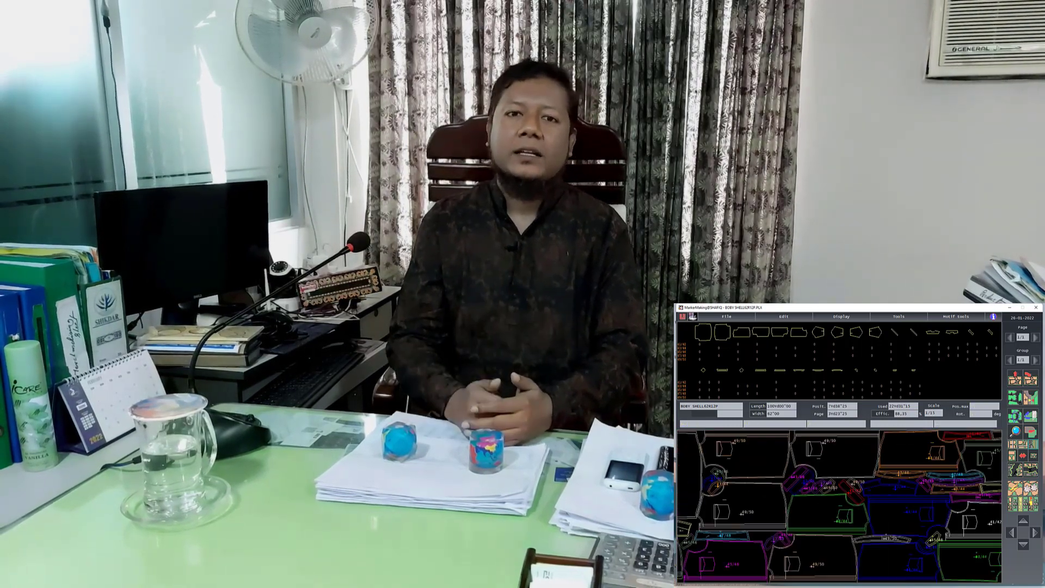
scroll(833, 487, "right", 5)
scroll(833, 487, "right", 5)
scroll(833, 488, "right", 4)
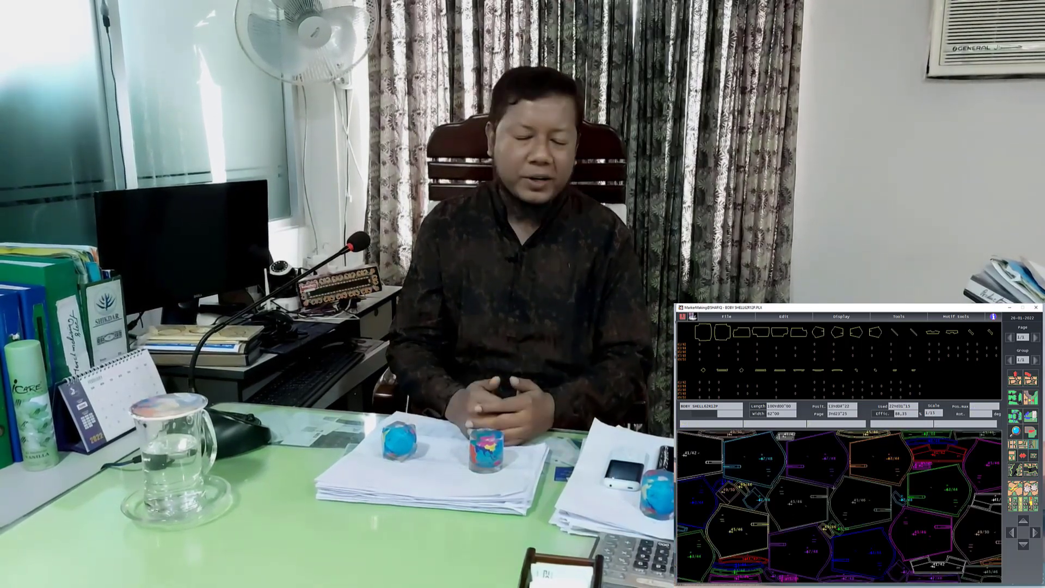
scroll(833, 488, "right", 4)
scroll(833, 487, "right", 5)
scroll(834, 490, "right", 3)
scroll(834, 493, "left", 5)
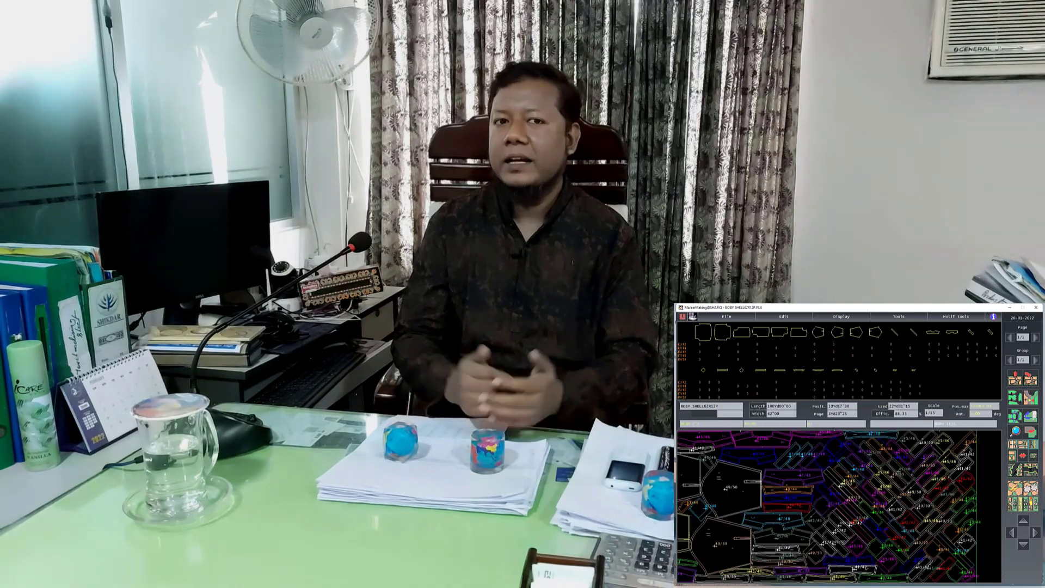
scroll(835, 497, "right", 4)
scroll(835, 497, "left", 5)
scroll(835, 496, "left", 4)
scroll(835, 497, "left", 4)
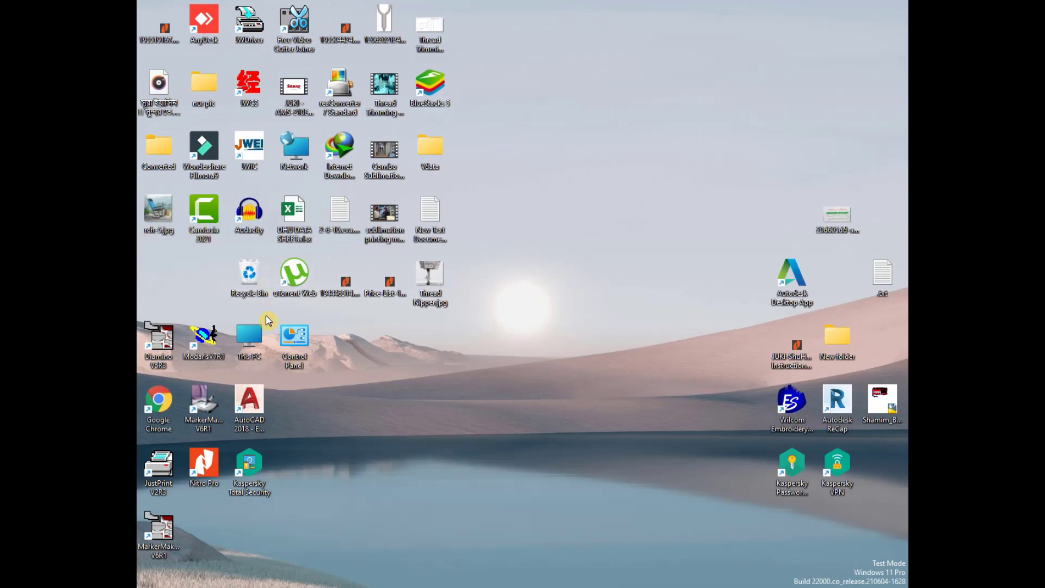
Open BOBY.mdl from G:\CAD TUTORIAL\GARMENTS GUIDELINE BD\BOBY through This PC.
double_click(252, 337)
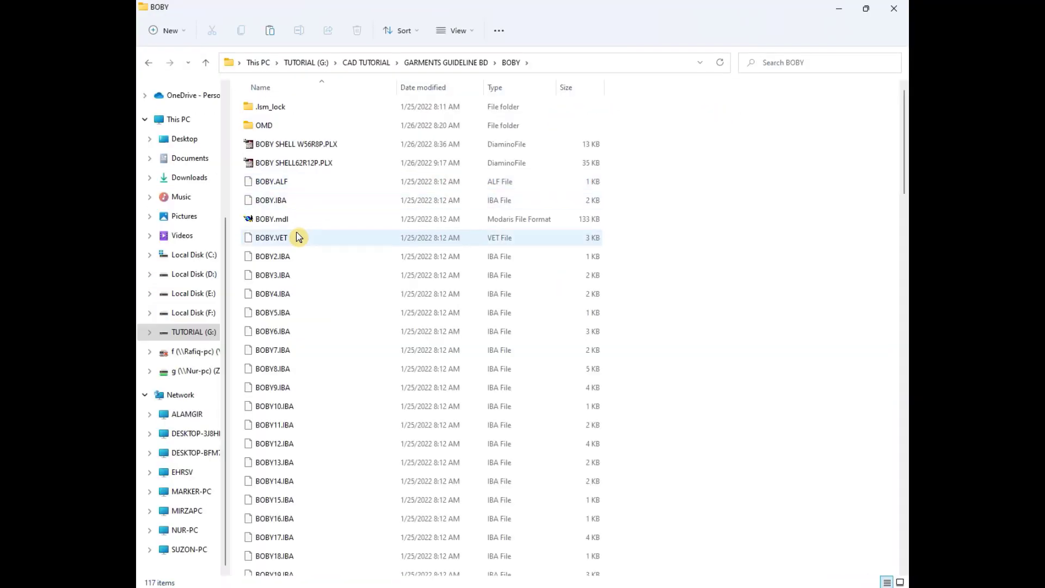
double_click(271, 220)
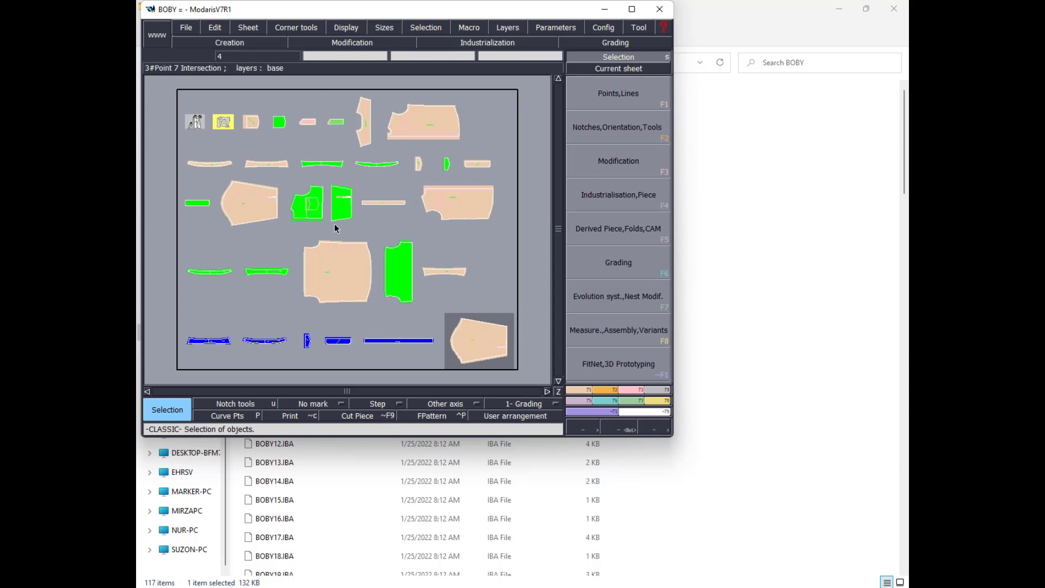
Maximise Modaris, auto-arrange the BOBY sheets with title blocks shown, then zoom in and back out.
left_click(631, 9)
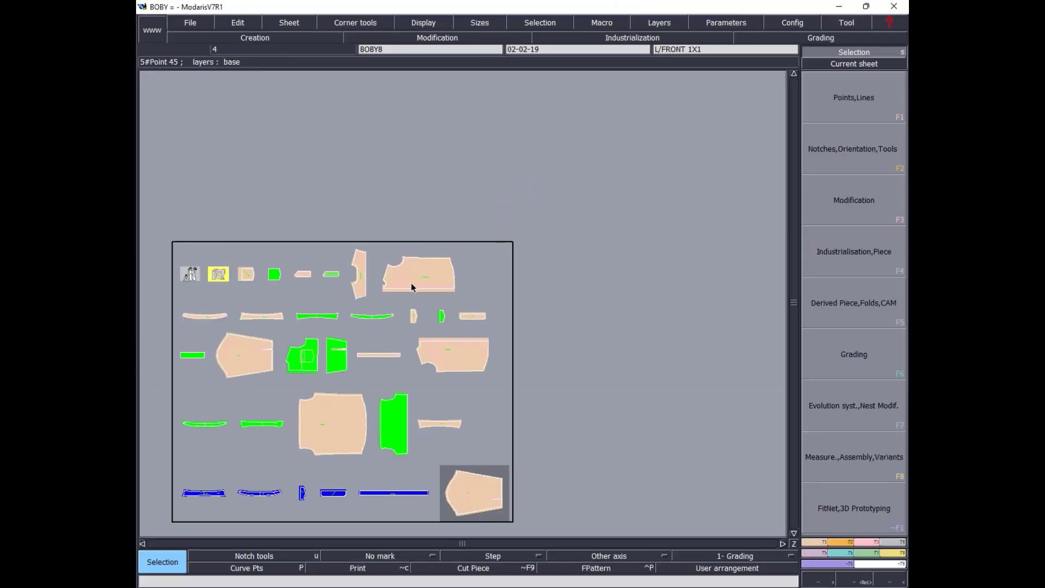
key("End")
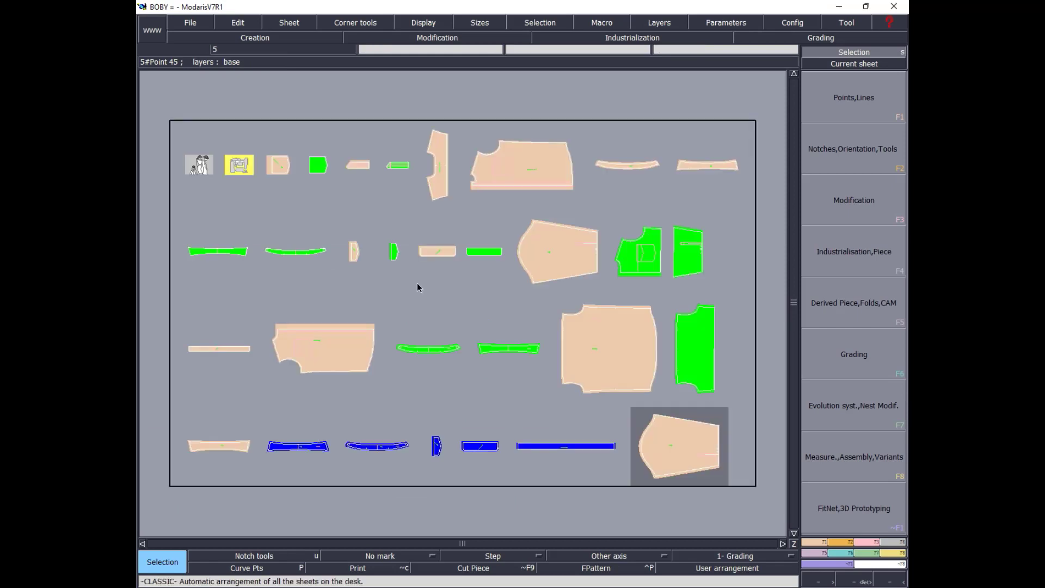
key("Insert")
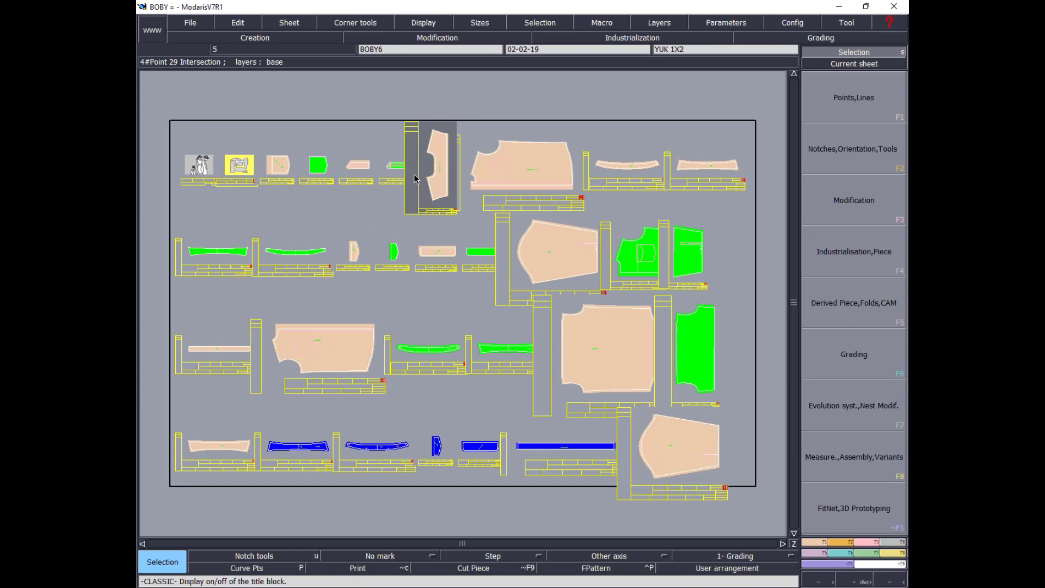
key("Home")
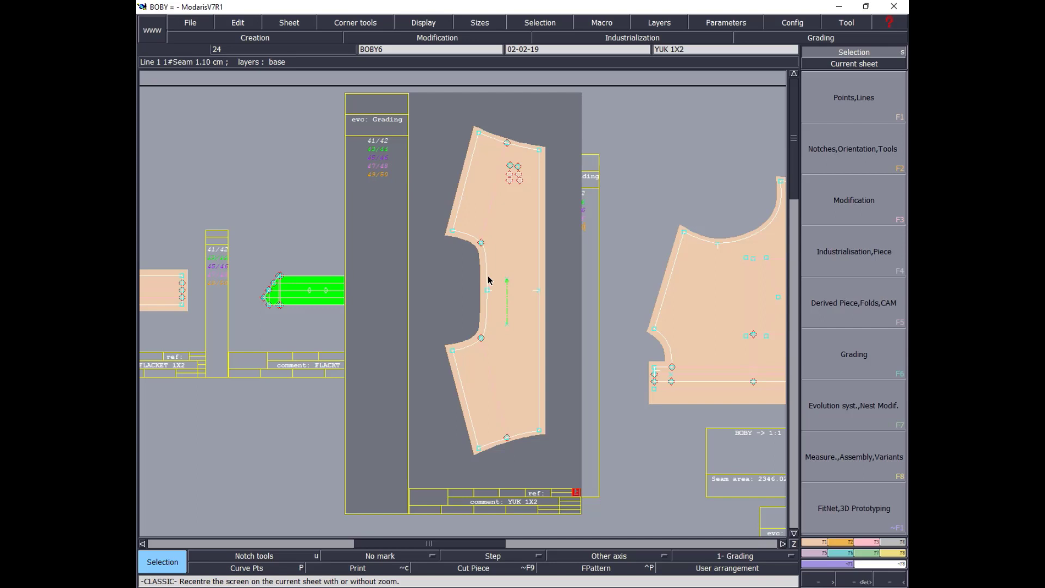
key("Home")
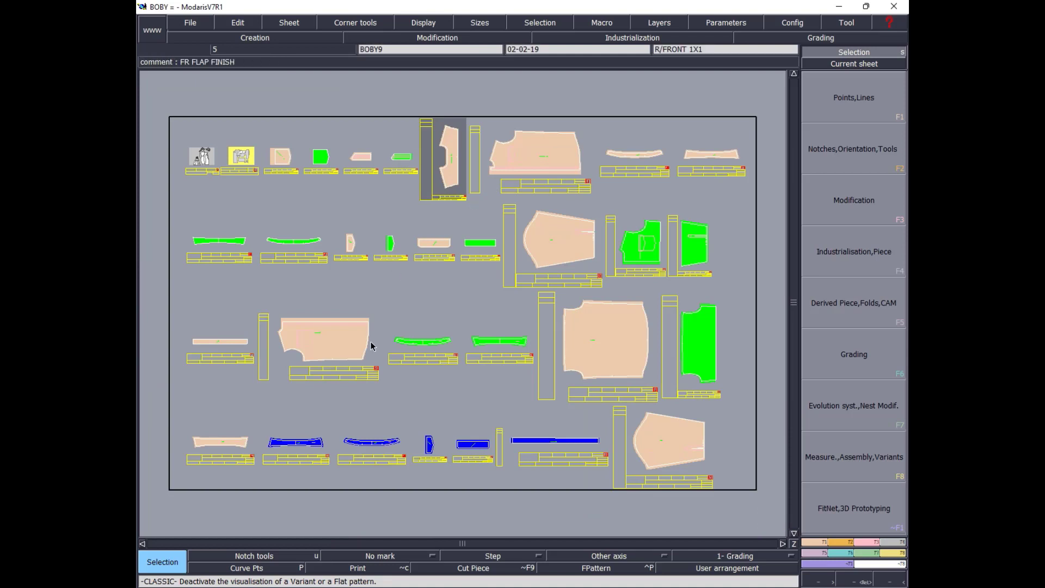
mouse_move(555, 243)
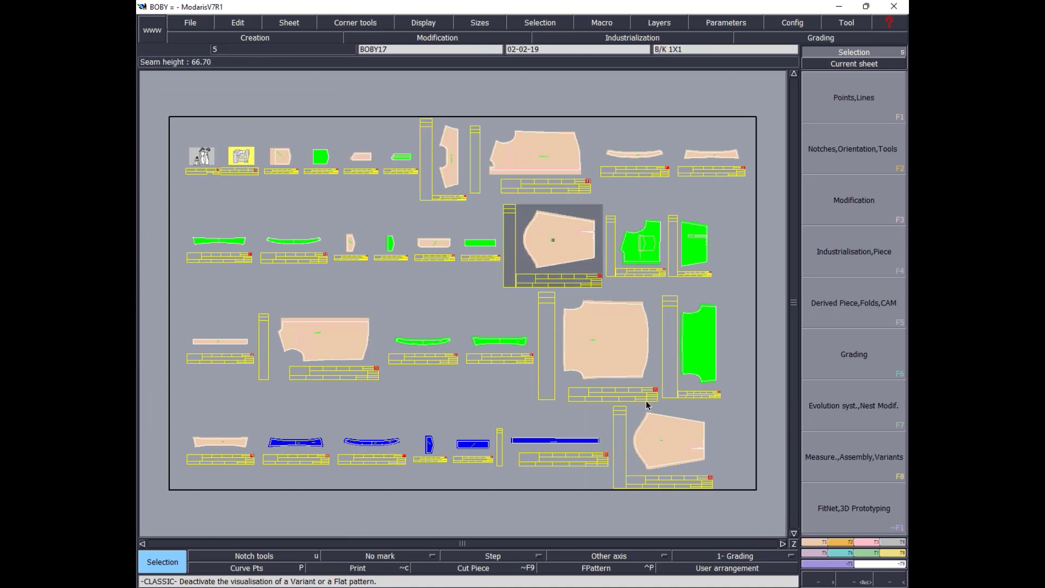
Select both SLIV 1X1 sleeve sheets in Sheet Sel. mode and view them on their own.
key("i")
key("s")
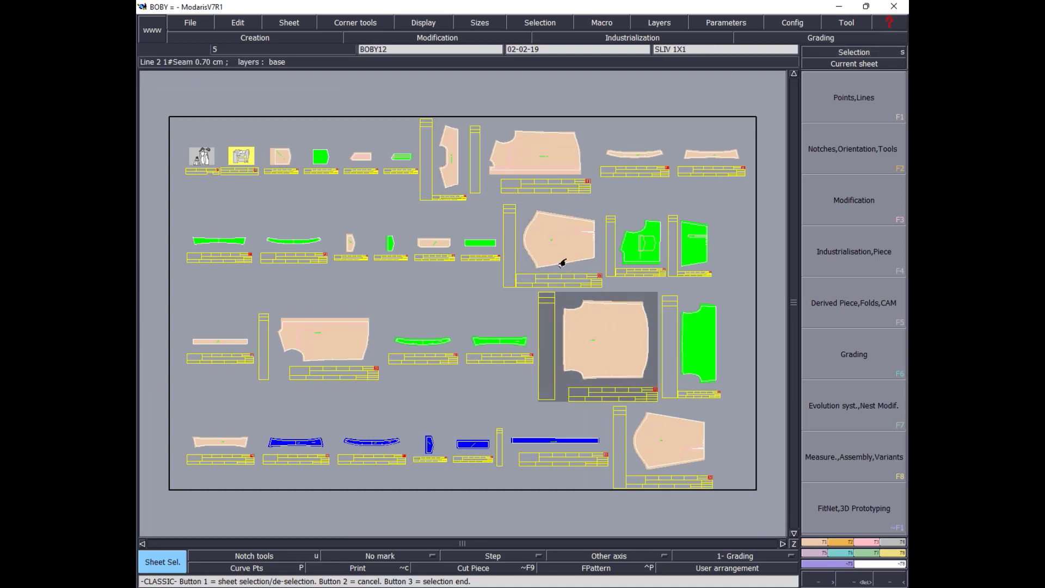
left_click(562, 253)
left_click(670, 440)
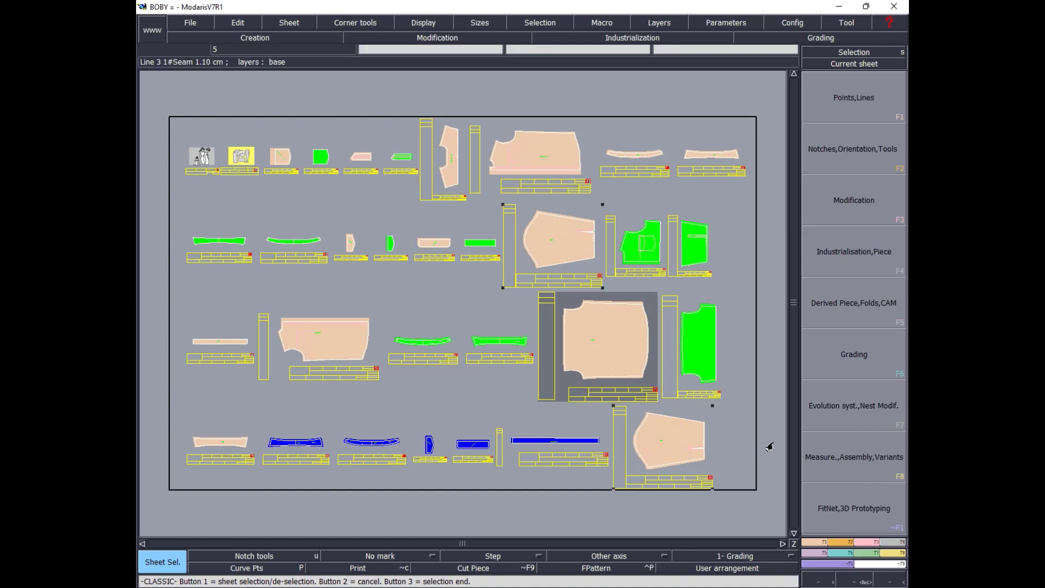
left_click(682, 434)
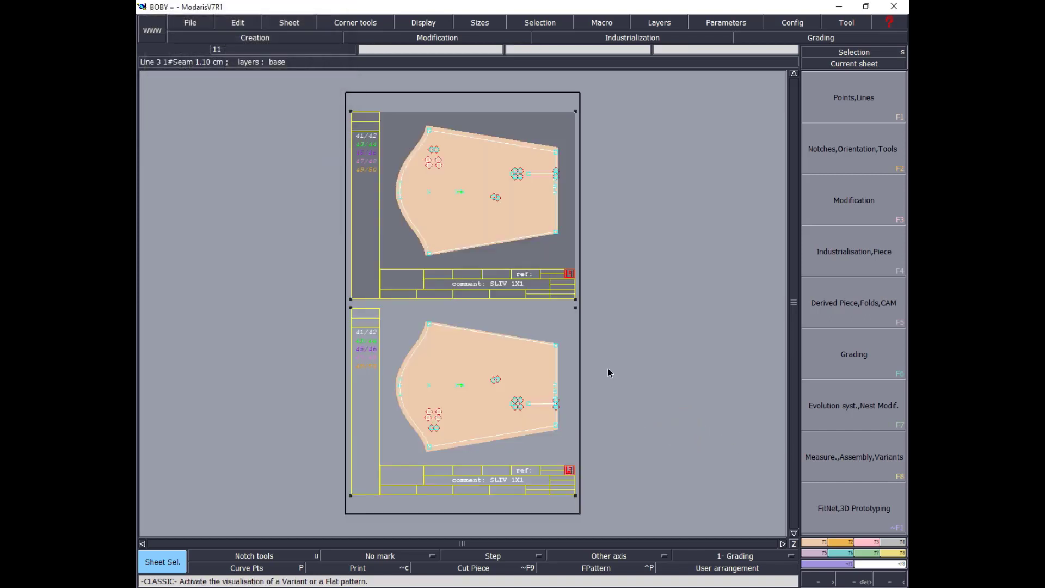
Compare the upper and lower sleeve pieces by alternating between them.
left_click(450, 377)
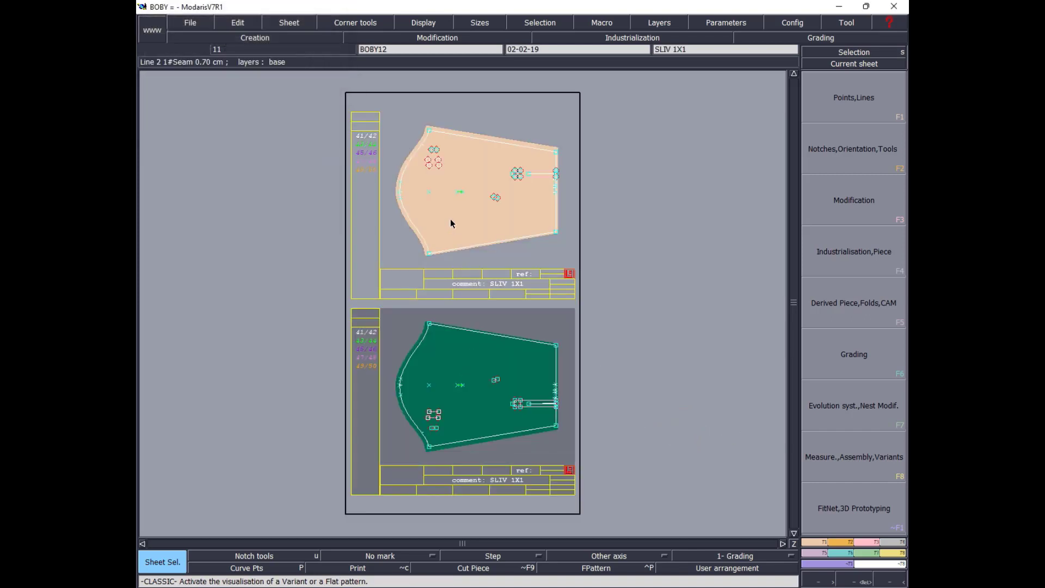
left_click(450, 220)
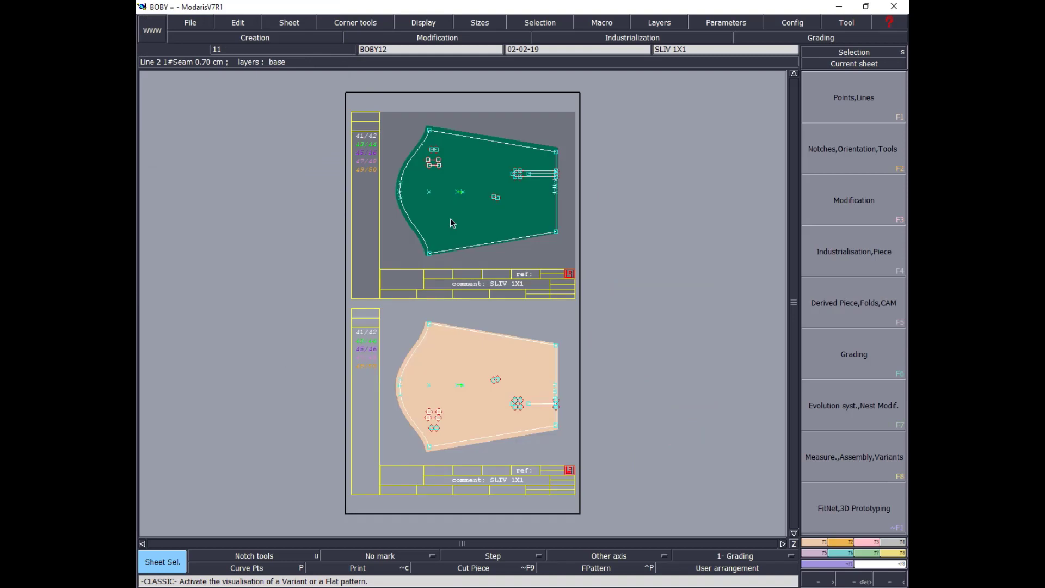
left_click(480, 406)
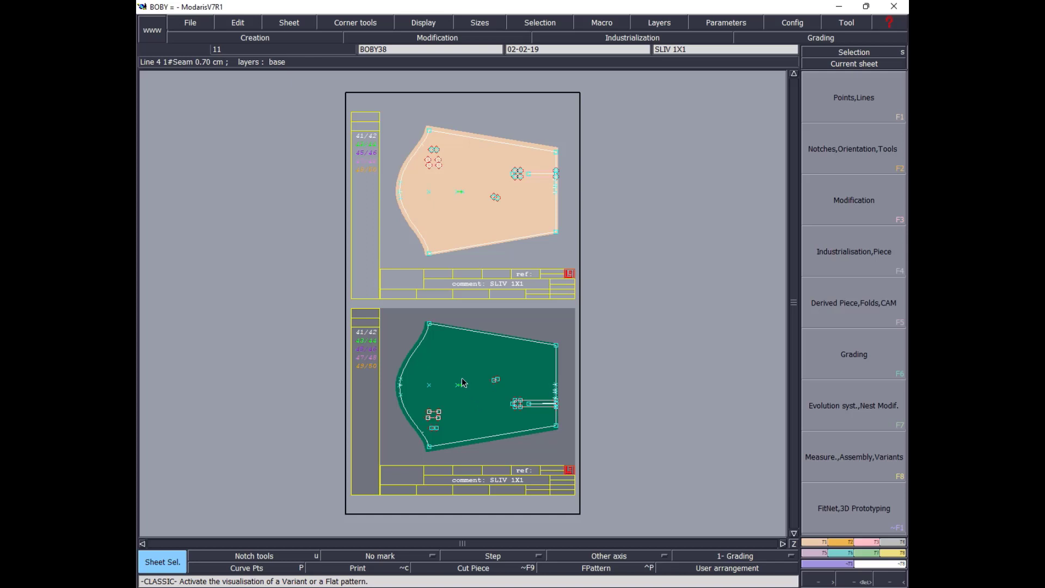
left_click(494, 196)
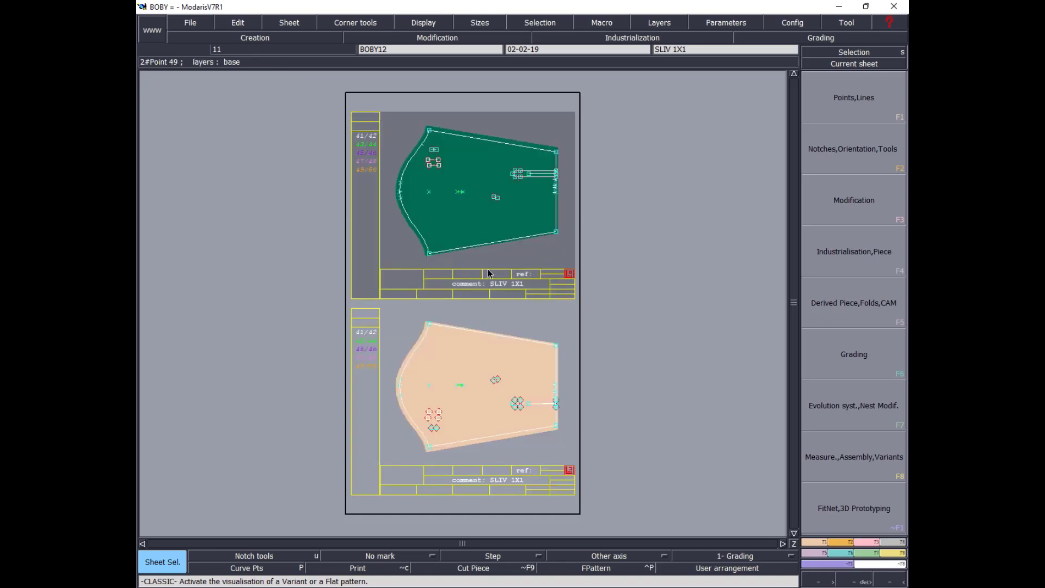
left_click(446, 383)
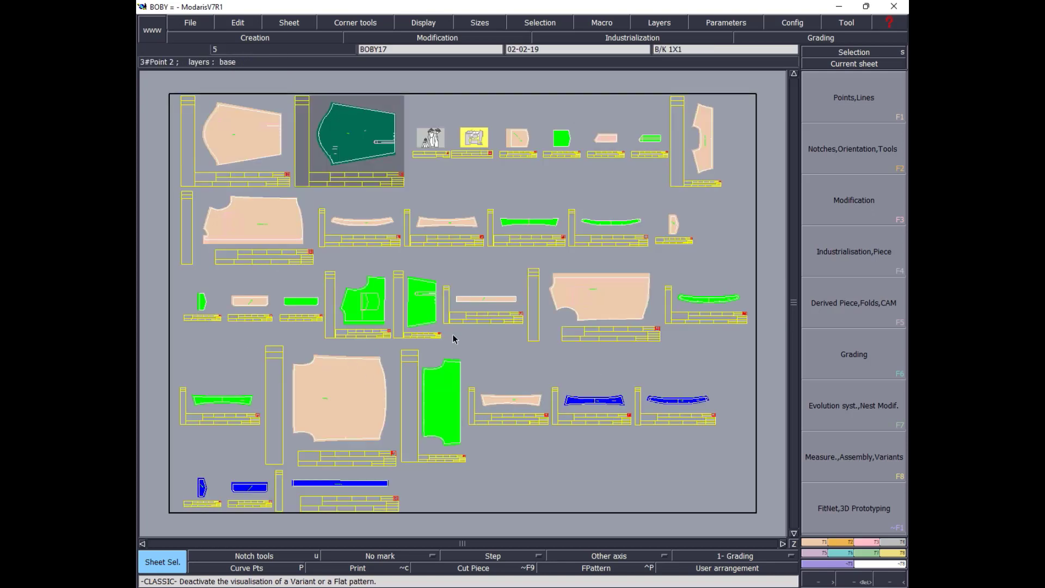
Make the FLACKET 1X2 sheet current, then minimise Modaris and the File Explorer window.
left_click(696, 159)
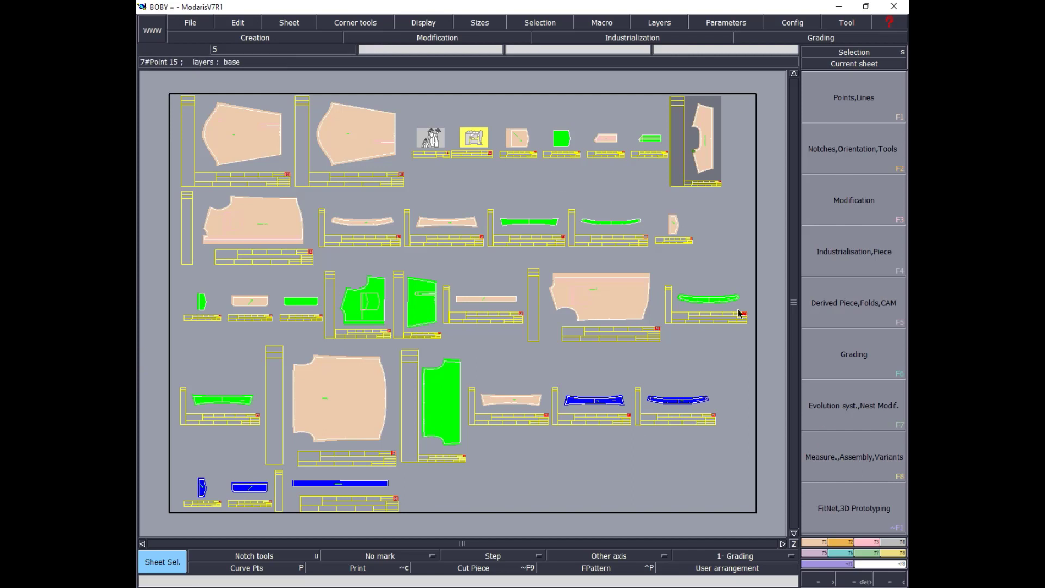
left_click(819, 66)
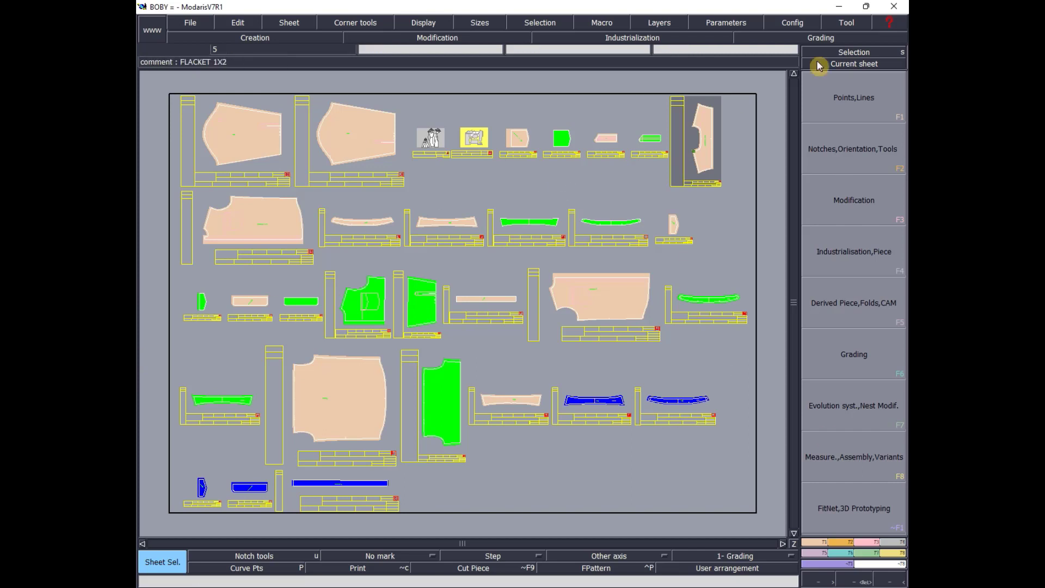
left_click(843, 9)
left_click(843, 18)
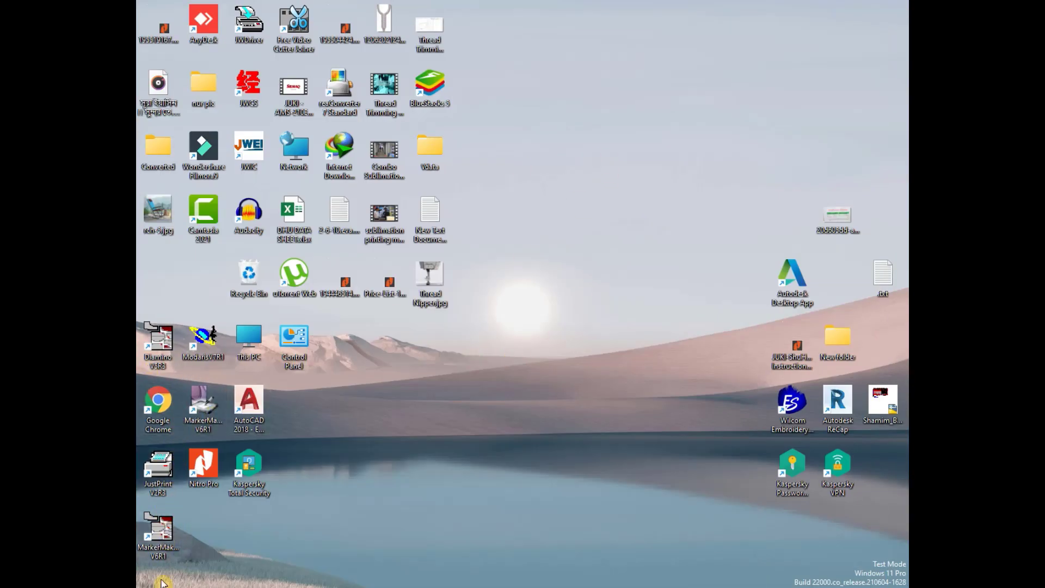
Launch MarkerMaking V6R1 and open the BOBY SHELL62R12P.PLX marker.
double_click(158, 526)
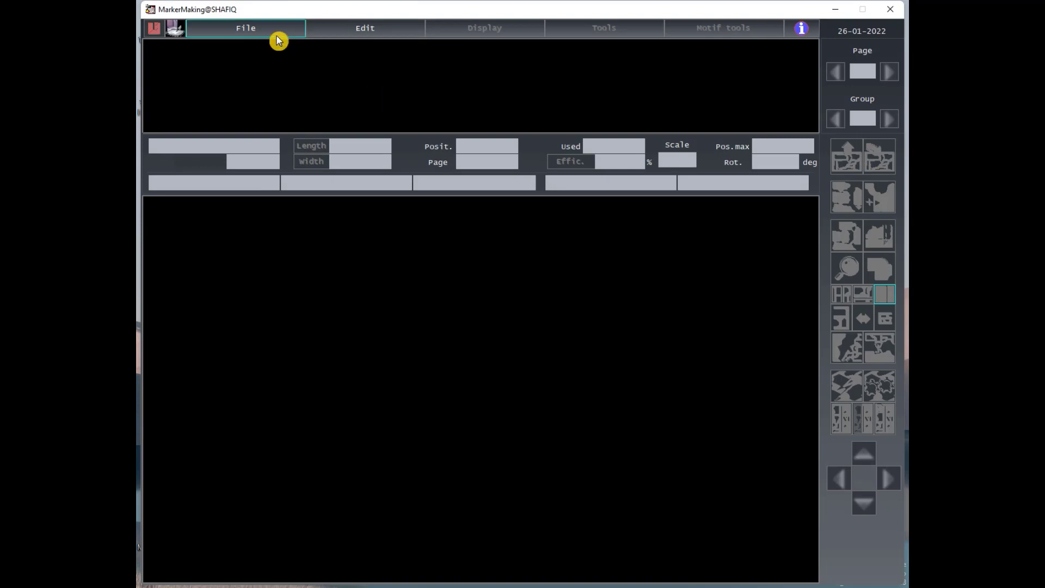
left_click(244, 33)
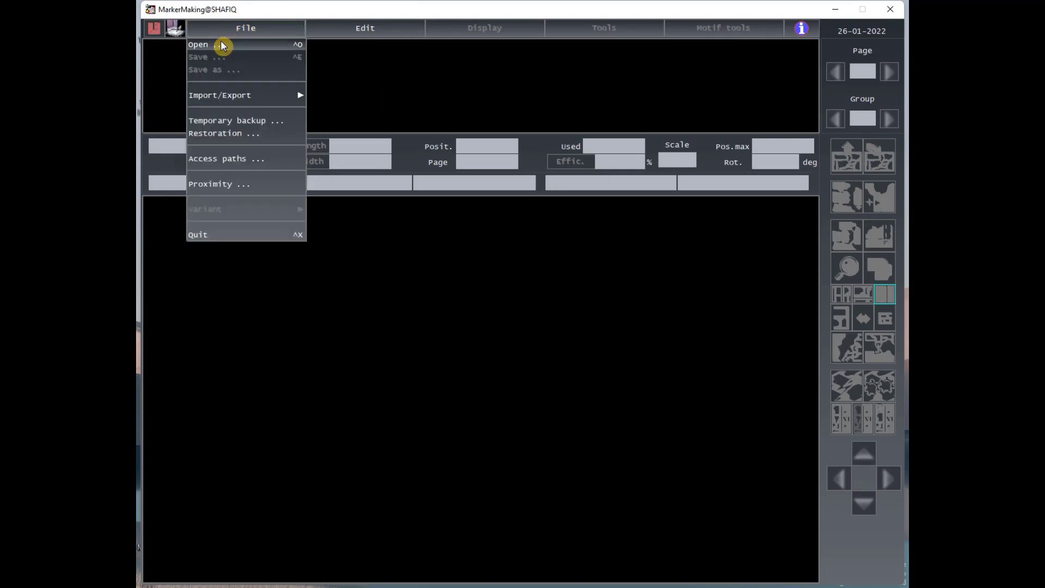
left_click(223, 46)
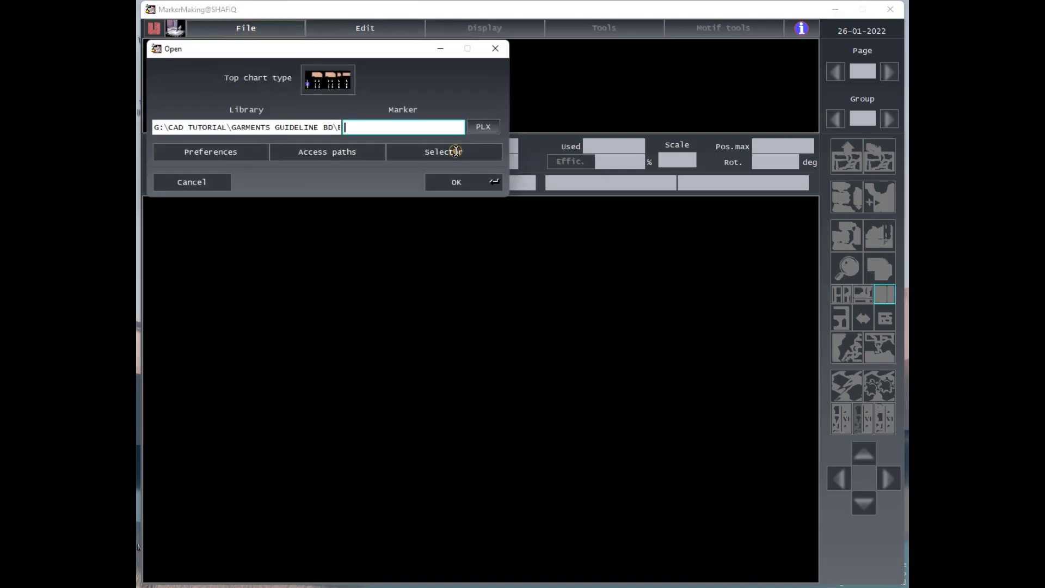
left_click(530, 161)
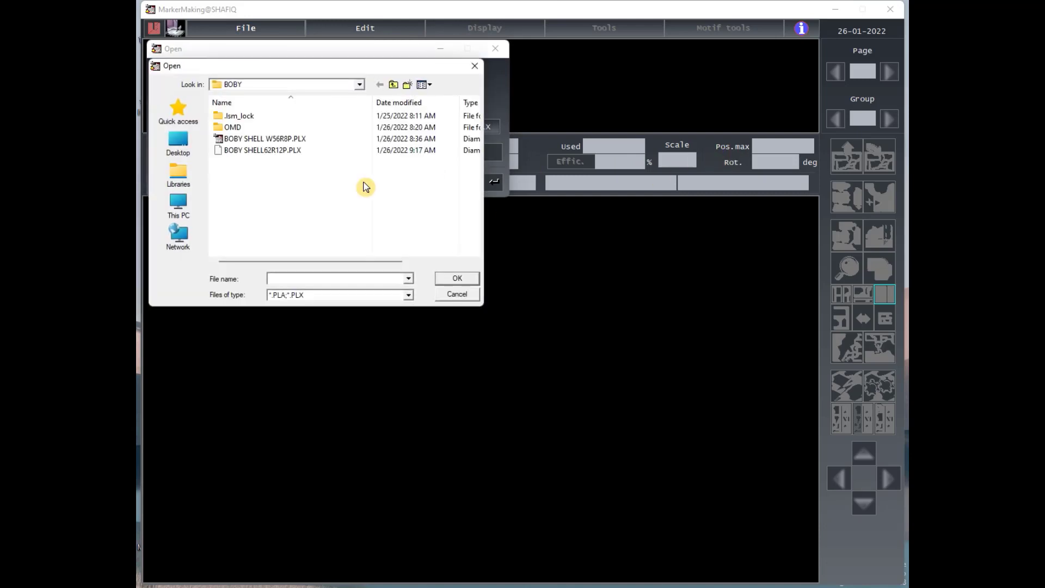
left_click(290, 154)
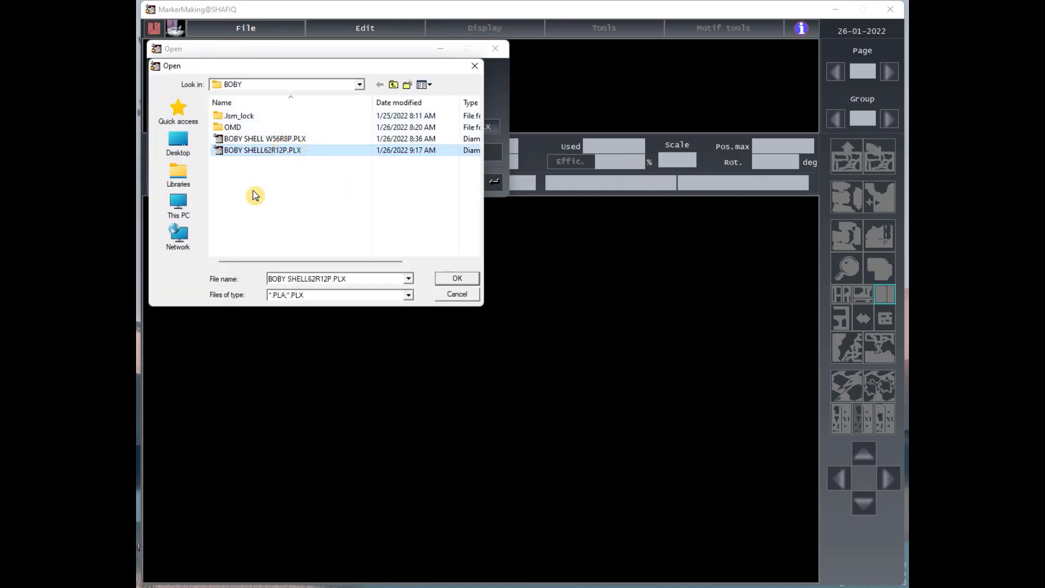
left_click(458, 277)
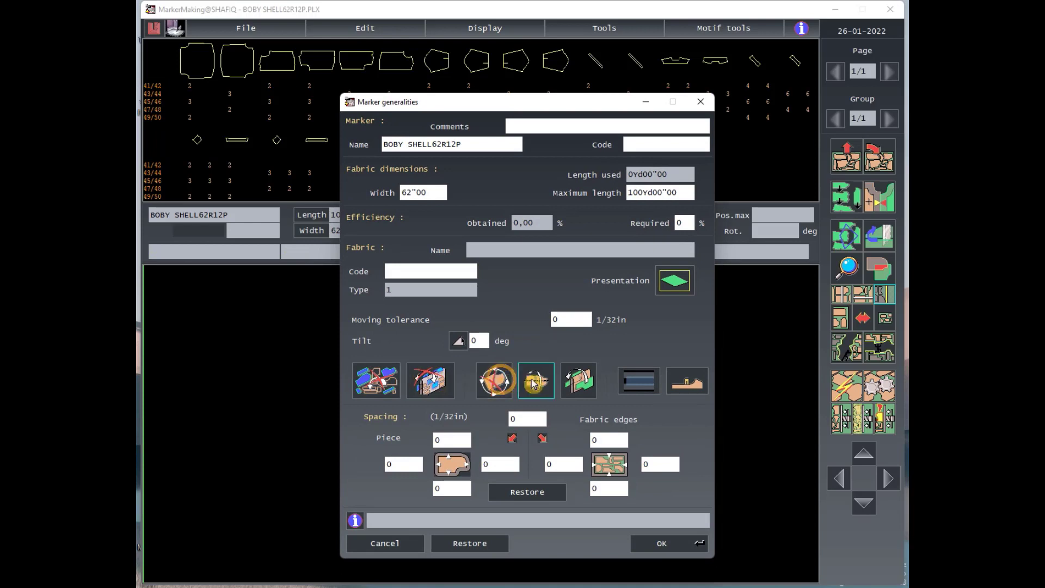
Choose the top flip orientation option and confirm Marker generalities.
left_click(580, 380)
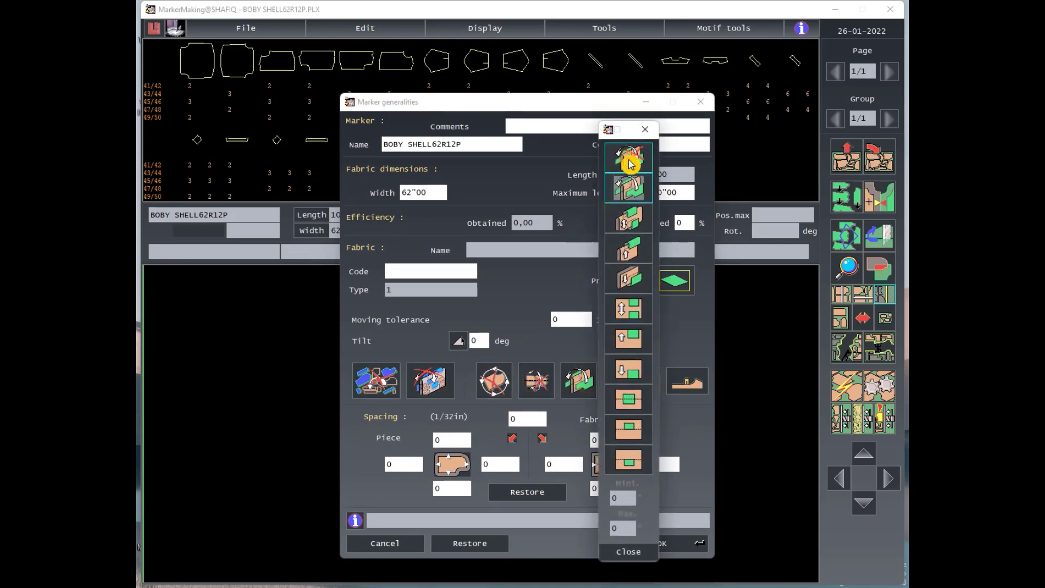
left_click(626, 158)
left_click(626, 551)
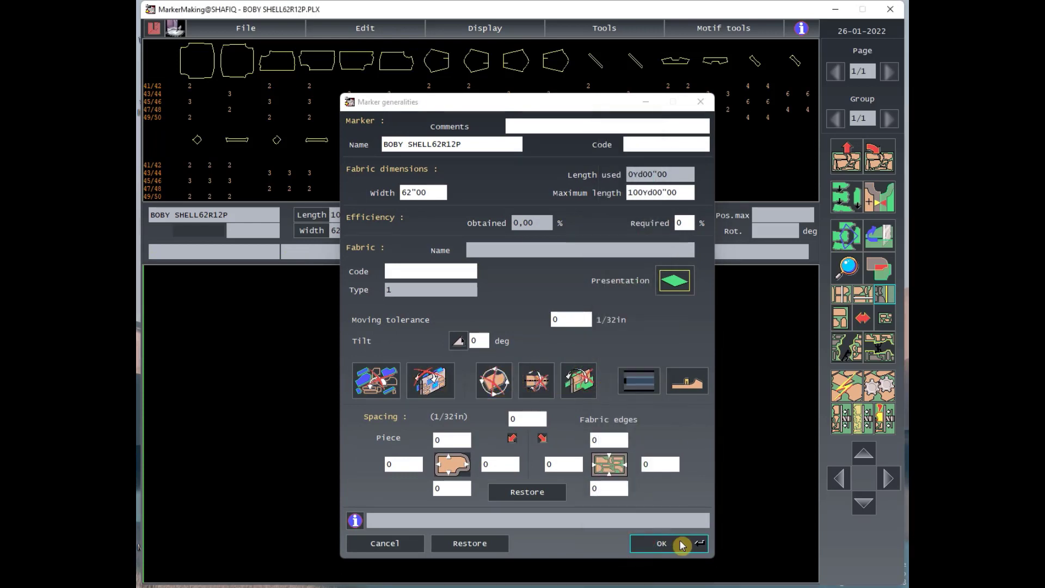
left_click(673, 543)
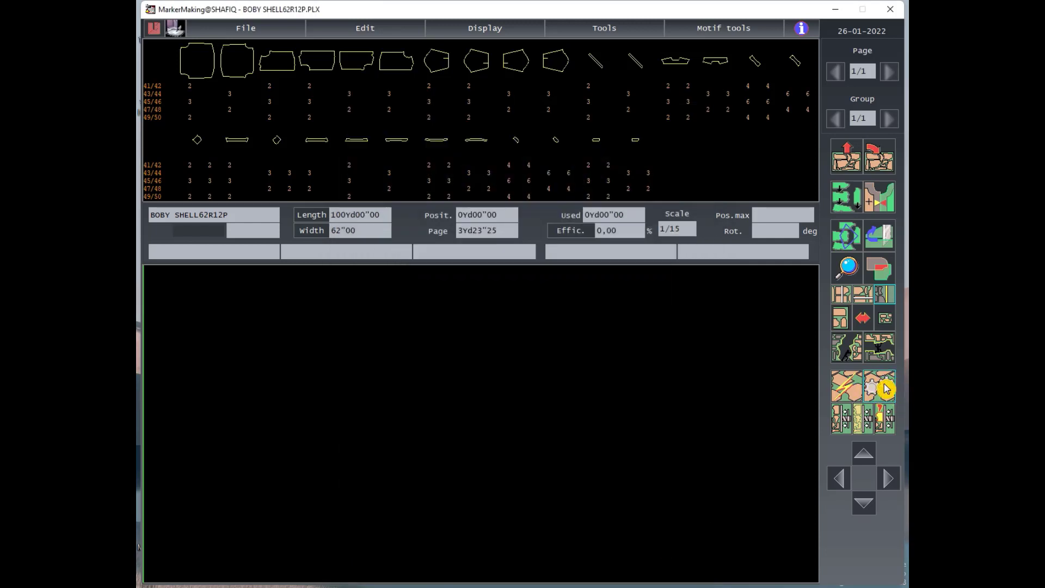
Run automatic placement to nest all shell pieces, dismissing an accidental launcher popup.
left_click(886, 389)
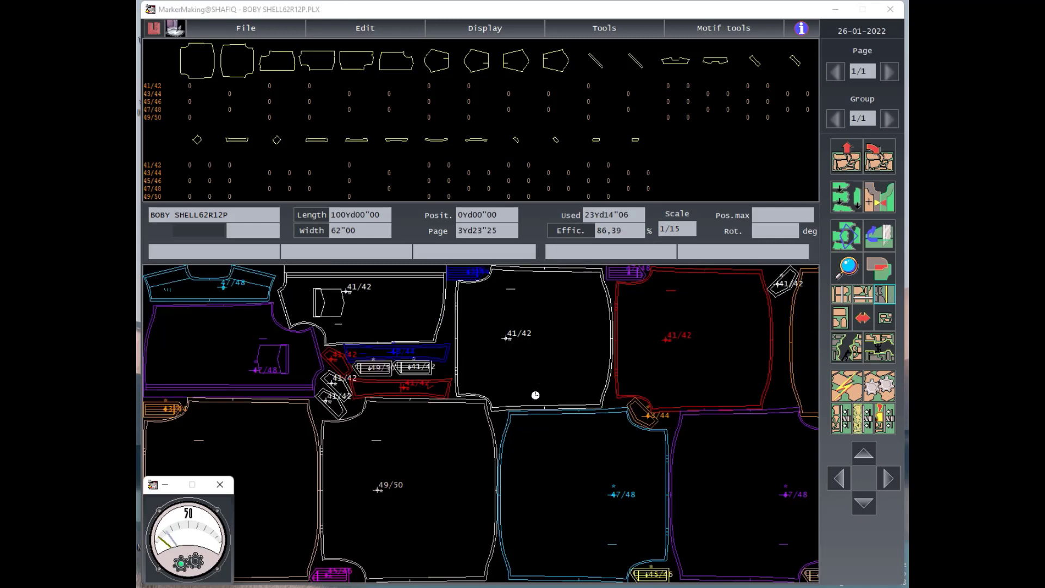
left_click(207, 522)
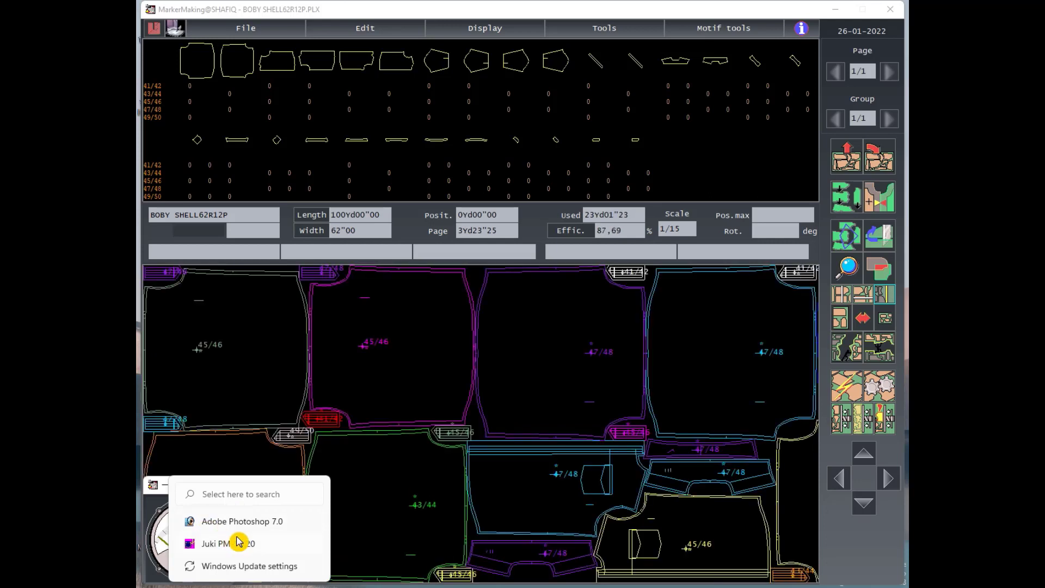
left_click(331, 491)
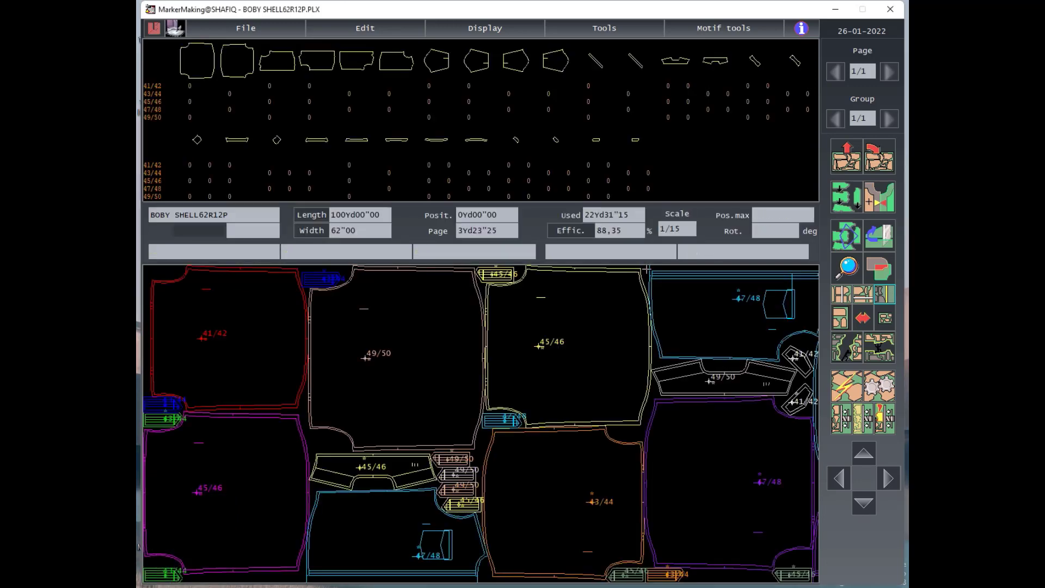
scroll(642, 289, "down", 3)
scroll(641, 311, "down", 3)
scroll(639, 332, "down", 3)
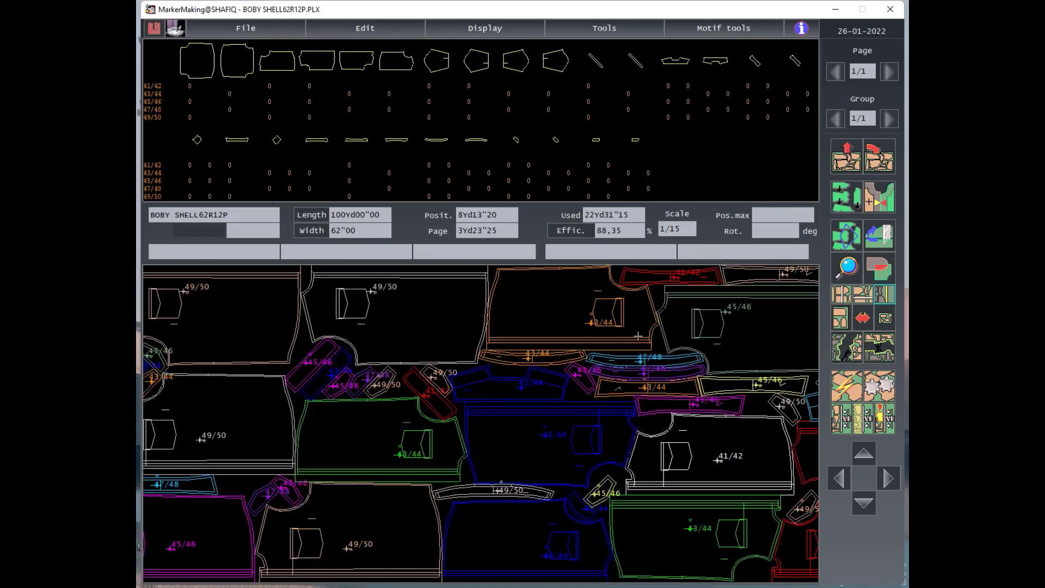
scroll(637, 357, "down", 3)
scroll(644, 363, "down", 3)
scroll(650, 368, "down", 3)
scroll(656, 373, "down", 3)
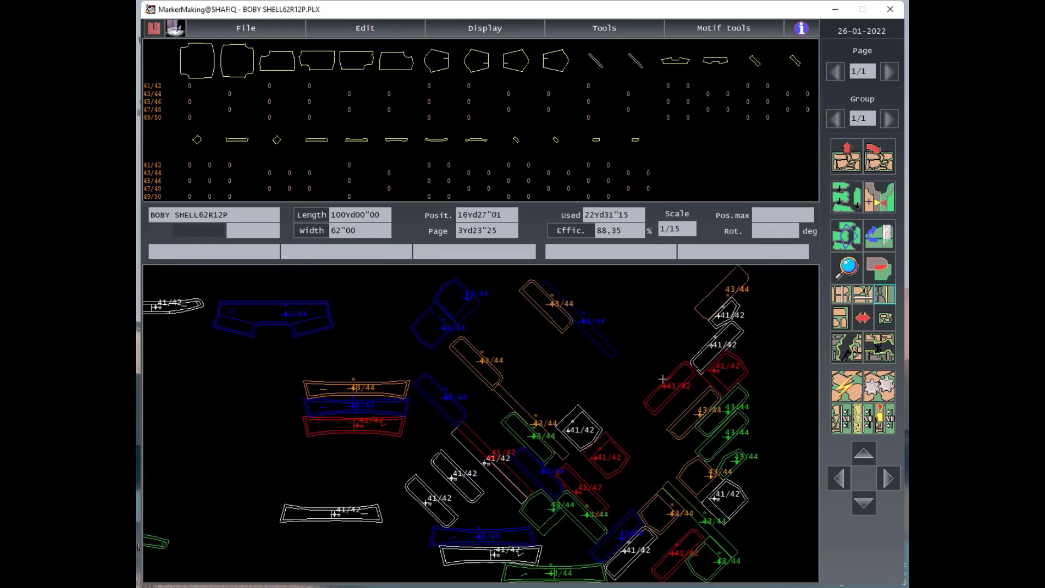
scroll(663, 379, "down", 3)
scroll(615, 383, "down", 3)
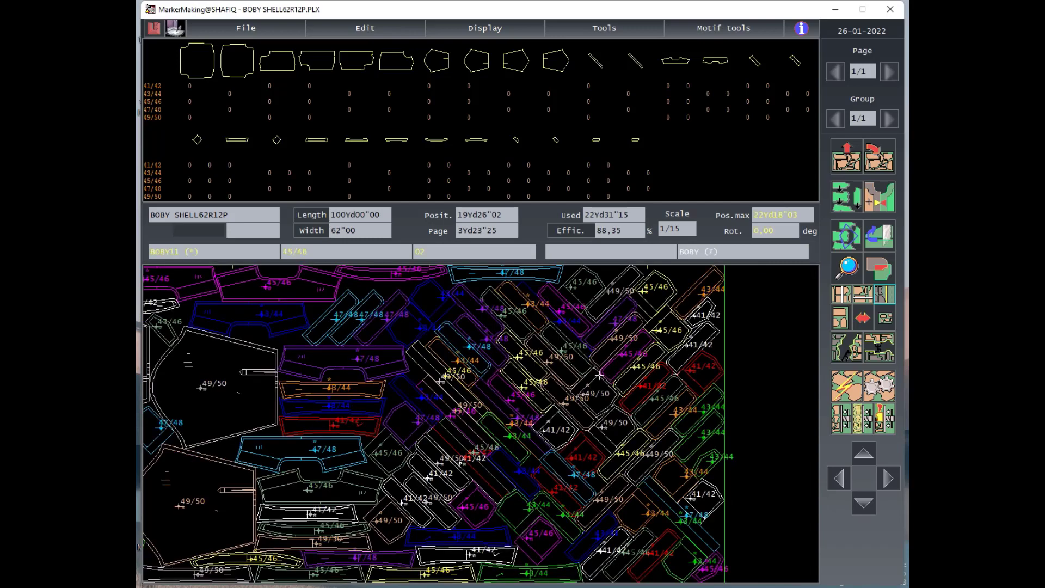
scroll(575, 374, "up", 3)
scroll(527, 371, "up", 3)
scroll(477, 367, "up", 3)
scroll(430, 365, "up", 3)
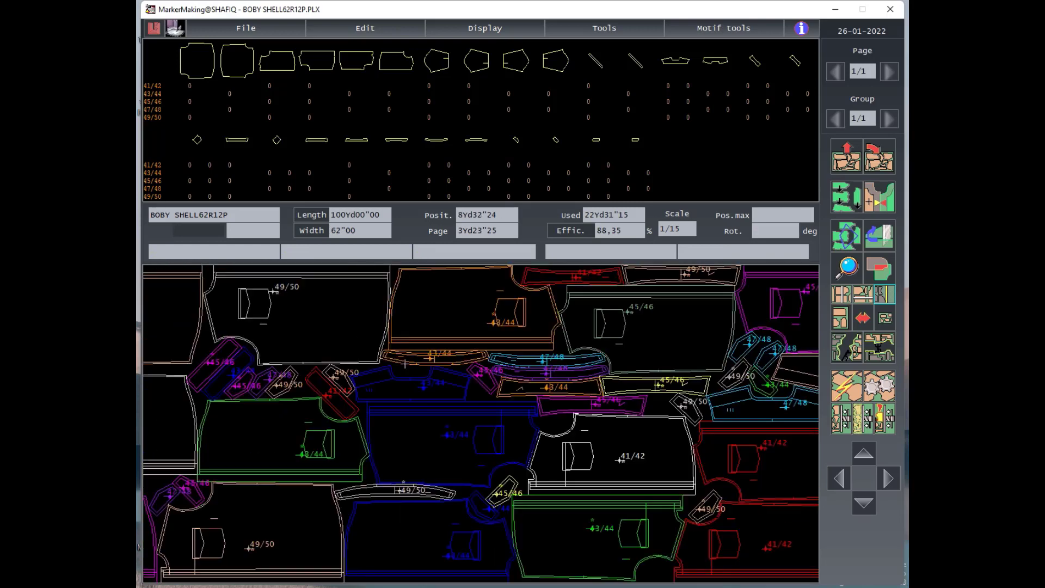
scroll(404, 364, "up", 3)
scroll(259, 357, "up", 3)
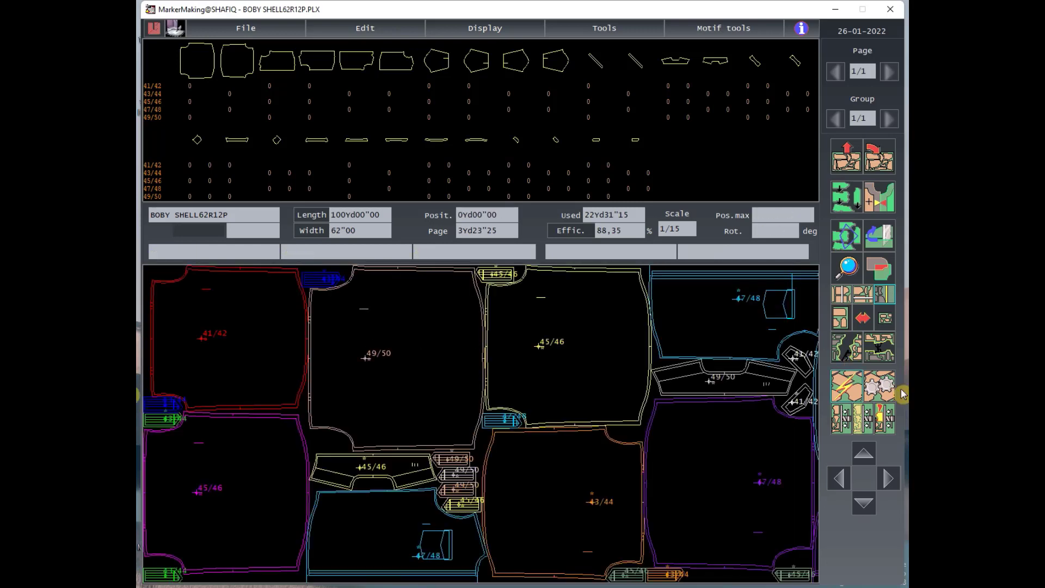
left_click(875, 384)
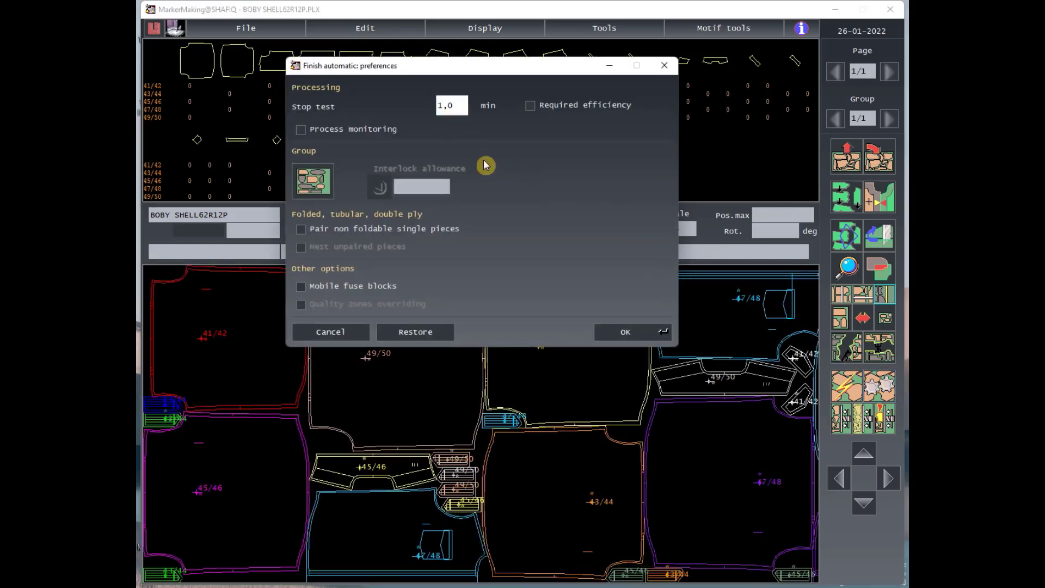
left_click(622, 330)
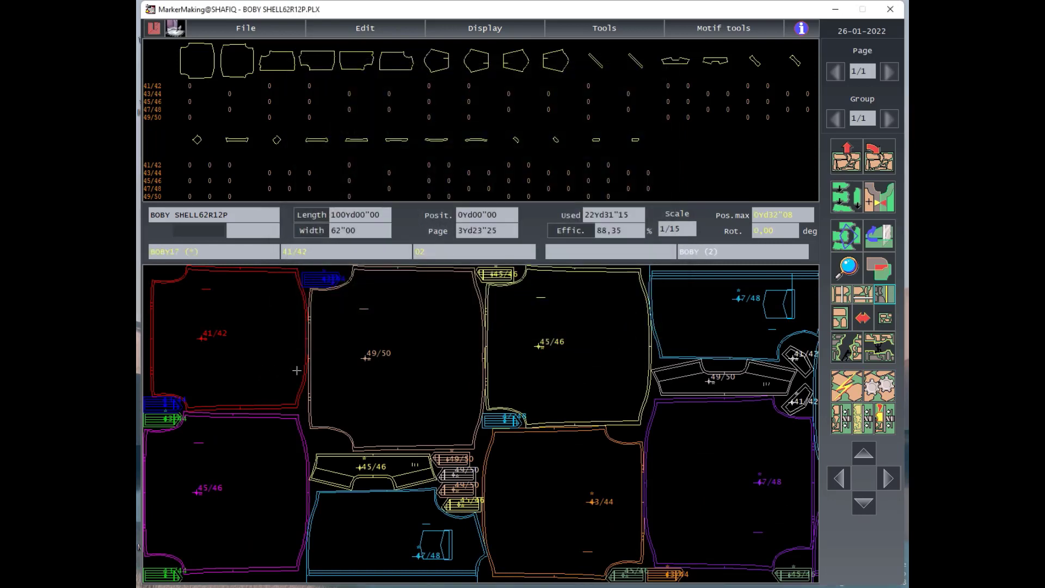
scroll(514, 369, "down", 1)
scroll(539, 370, "down", 1)
scroll(561, 371, "down", 1)
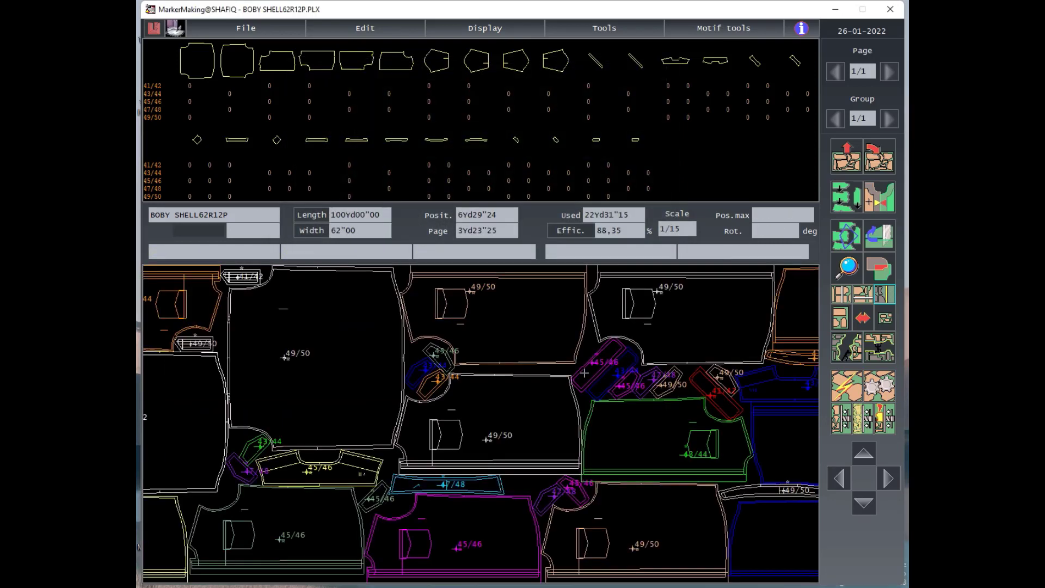
scroll(585, 373, "down", 1)
scroll(585, 373, "down", 1)
scroll(586, 374, "down", 1)
scroll(586, 374, "down", 1)
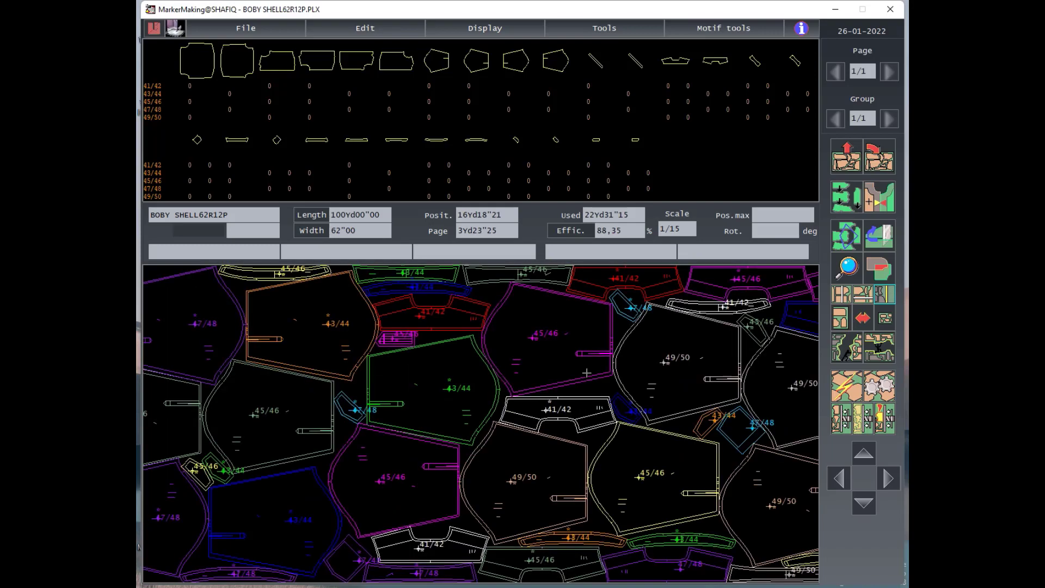
scroll(587, 375, "down", 1)
scroll(587, 374, "down", 1)
scroll(566, 375, "up", 1)
scroll(539, 375, "up", 1)
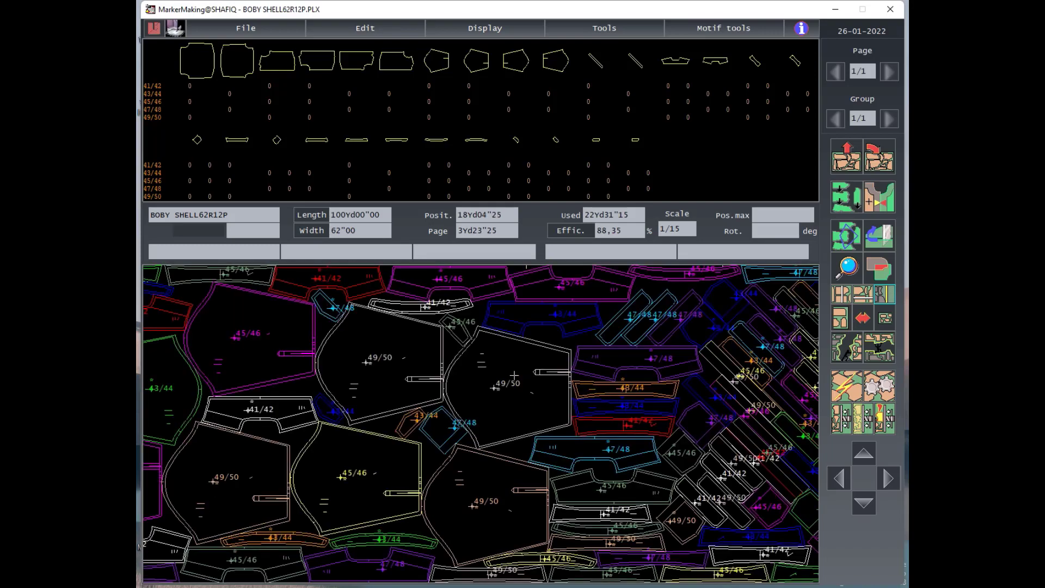
scroll(514, 375, "up", 1)
scroll(514, 375, "up", 1)
scroll(513, 373, "up", 1)
scroll(513, 373, "up", 1)
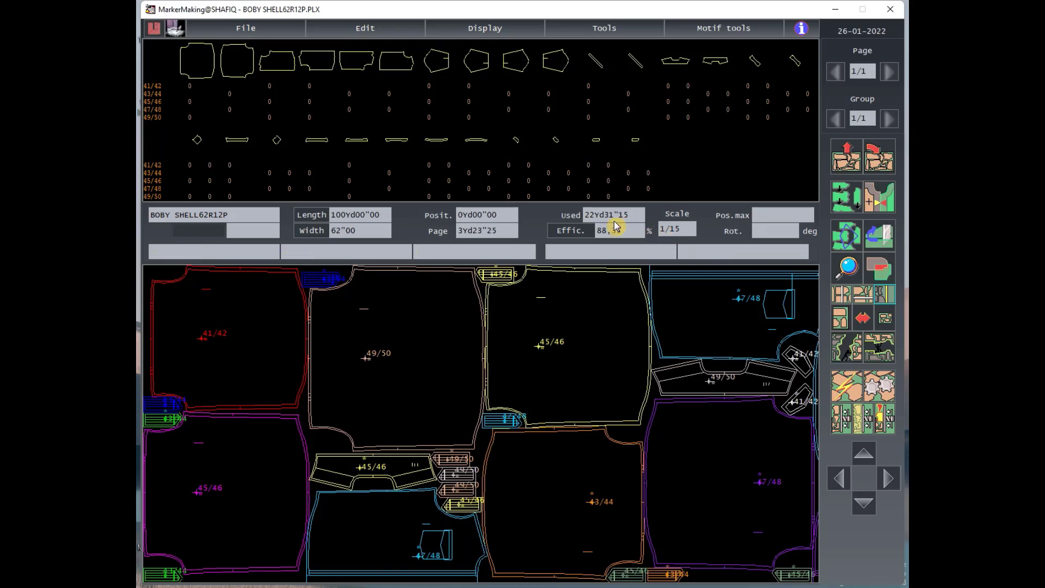
scroll(514, 379, "down", 1)
scroll(515, 380, "down", 2)
scroll(500, 381, "down", 2)
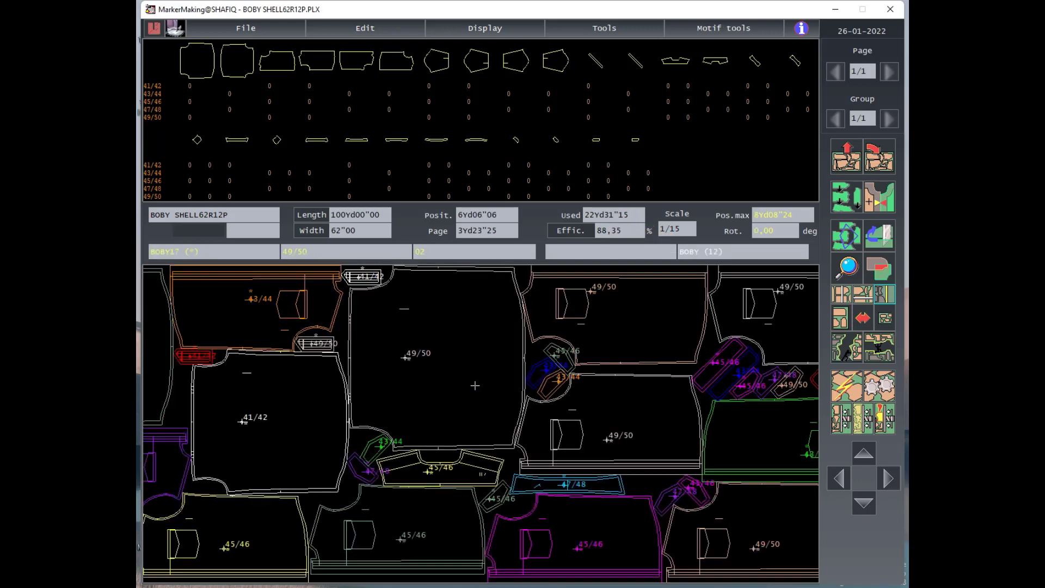
scroll(484, 384, "down", 2)
scroll(469, 385, "down", 2)
scroll(469, 386, "down", 2)
scroll(469, 385, "down", 2)
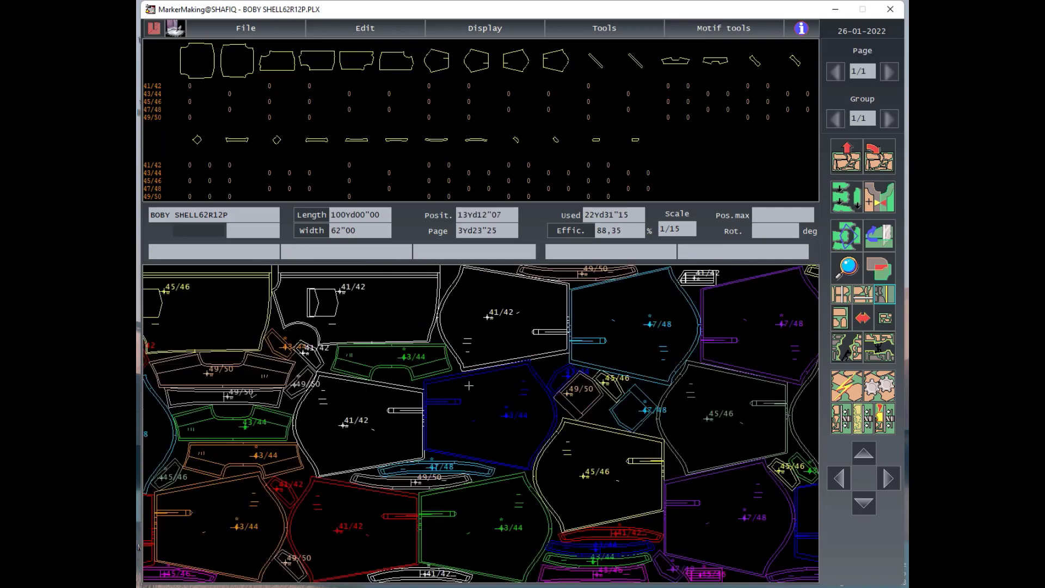
scroll(468, 386, "down", 2)
scroll(469, 386, "down", 2)
scroll(469, 386, "down", 2)
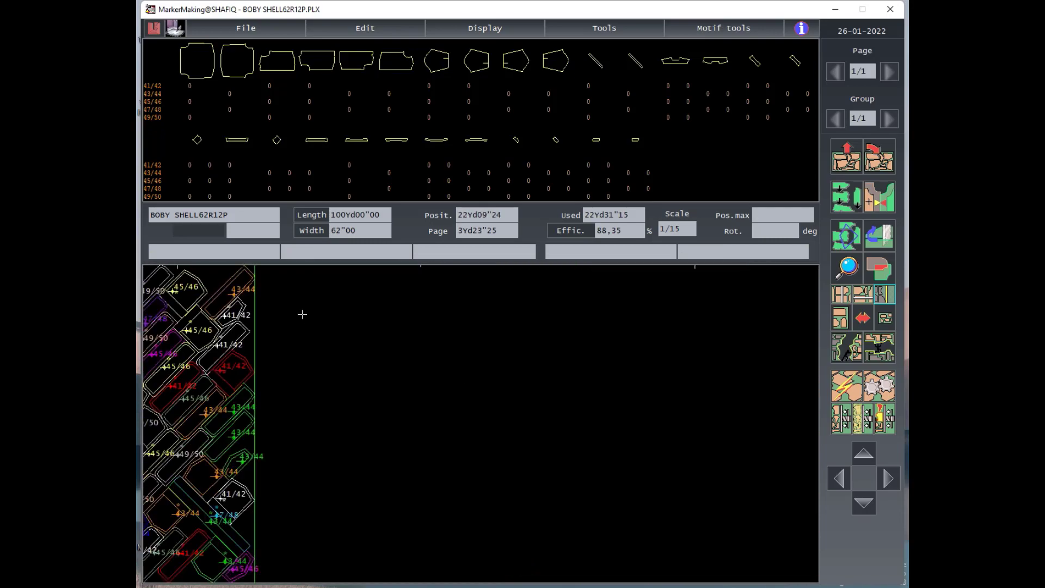
scroll(141, 293, "down", 2)
scroll(140, 293, "up", 3)
scroll(140, 294, "up", 3)
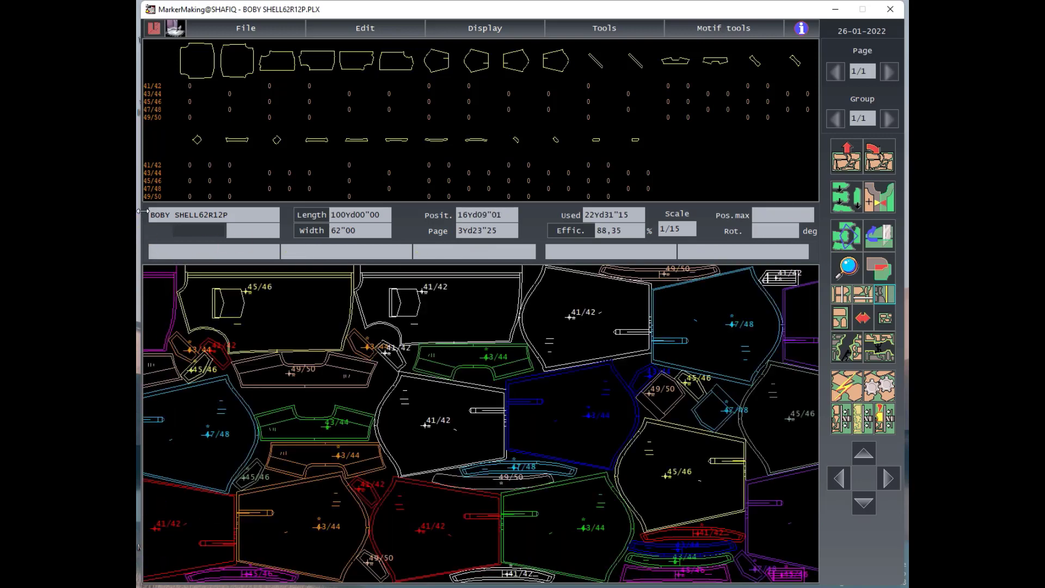
Reject all placed pieces, then enable more rotation options and the second flip option in Marker generalities.
left_click(845, 161)
left_click(642, 336)
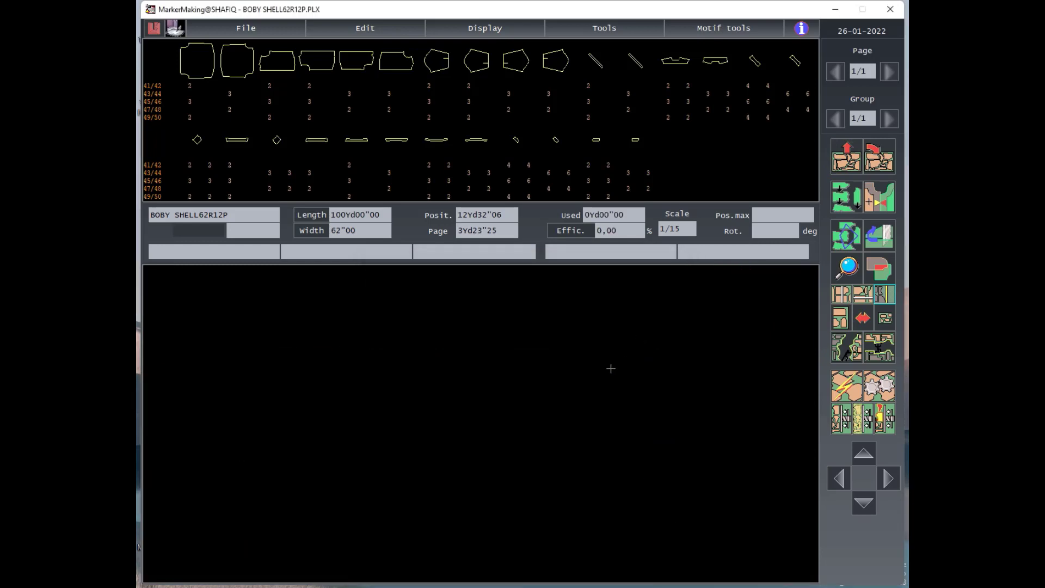
double_click(379, 390)
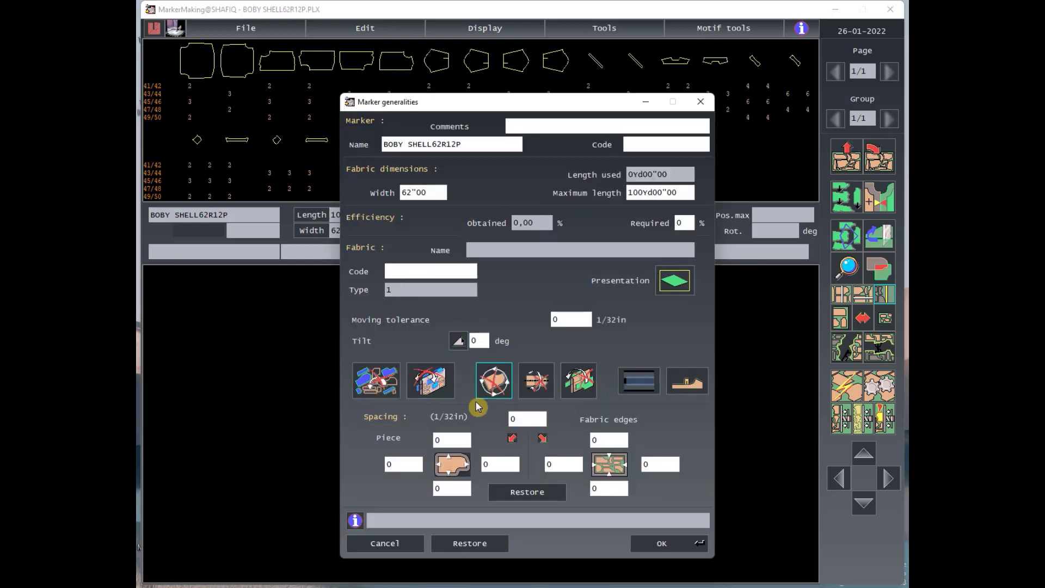
left_click(374, 384)
left_click(419, 384)
left_click(493, 381)
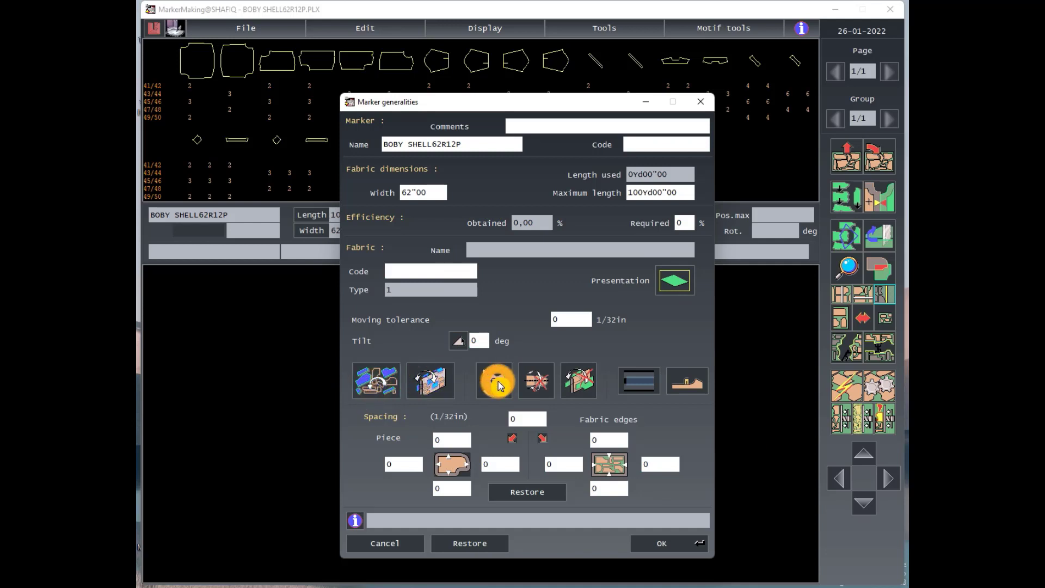
left_click(536, 381)
left_click(580, 380)
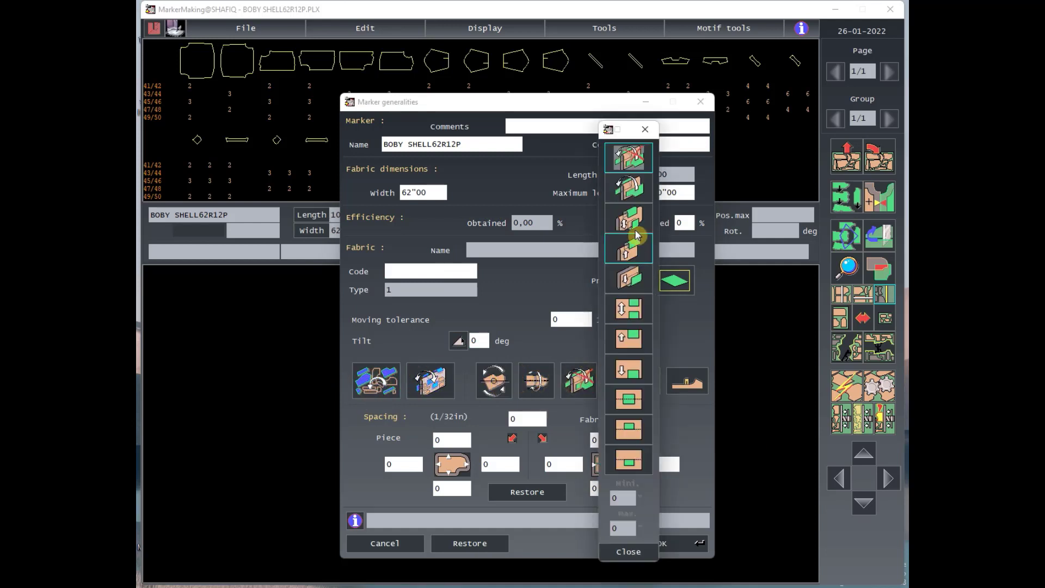
left_click(629, 188)
left_click(628, 551)
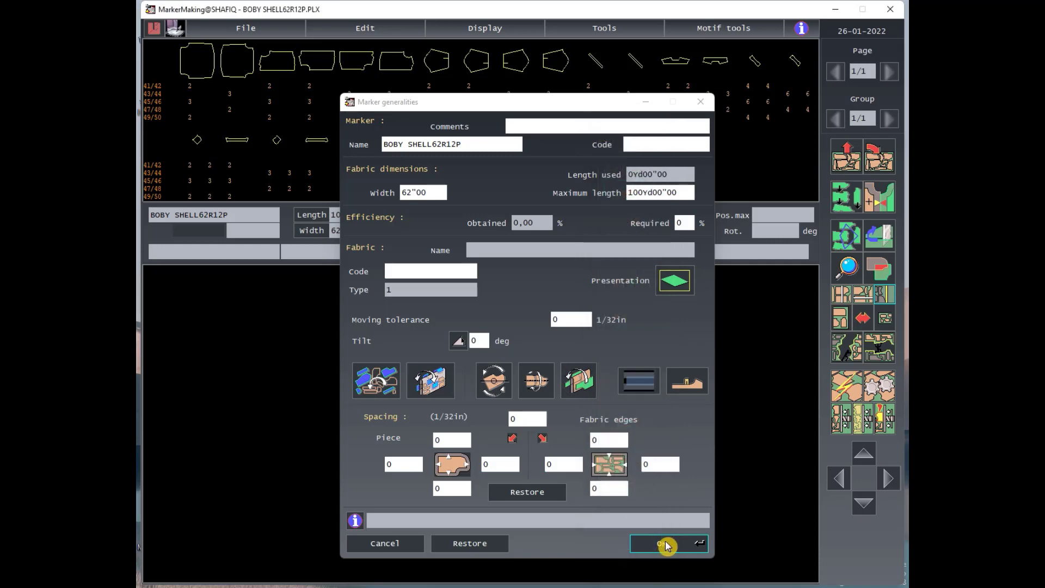
left_click(668, 543)
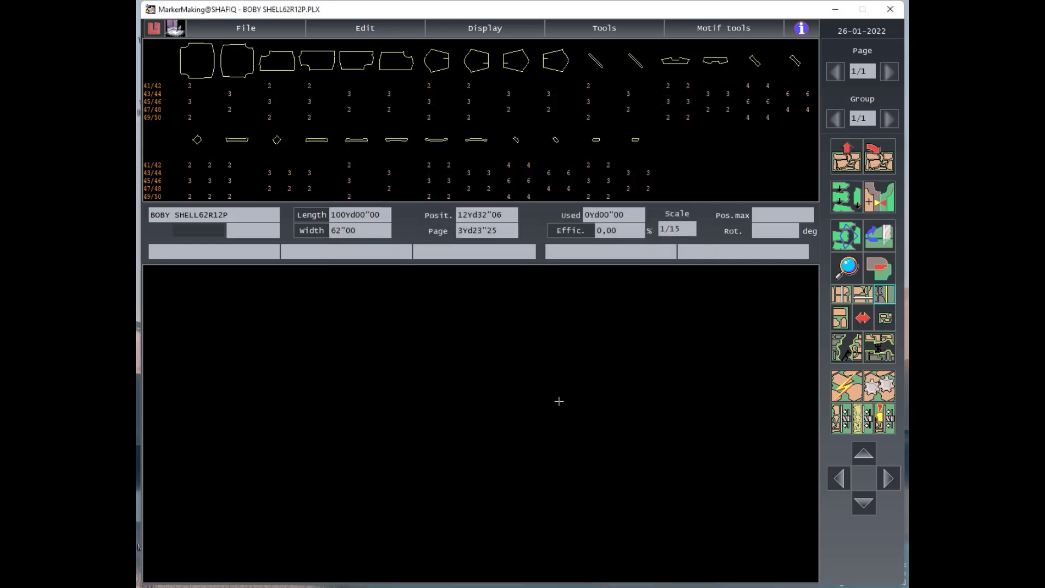
Reconfirm the 62"00 fabric width and set a 100Yd maximum marker length.
double_click(402, 385)
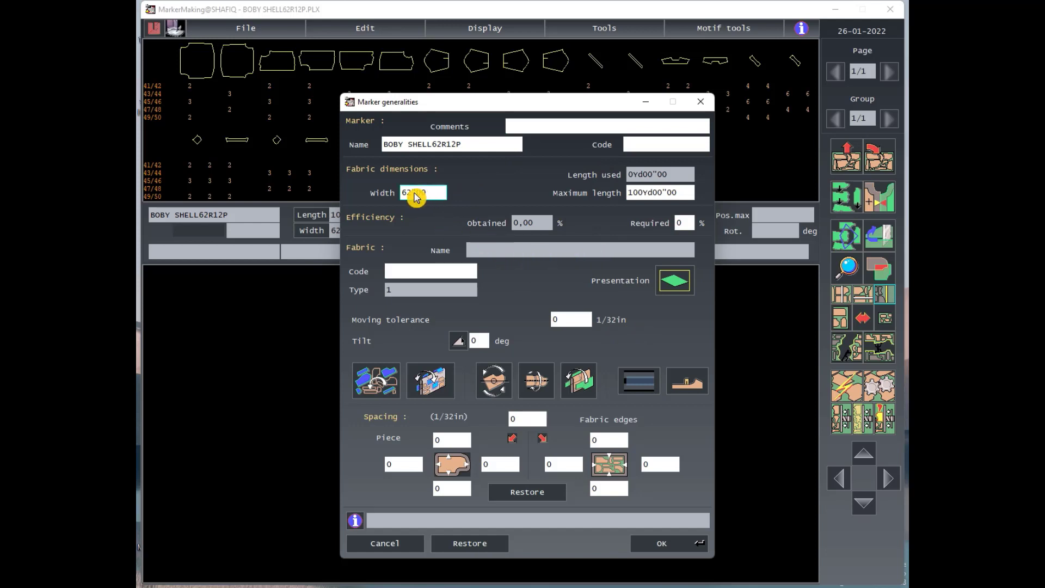
left_click(421, 192)
key("Tab")
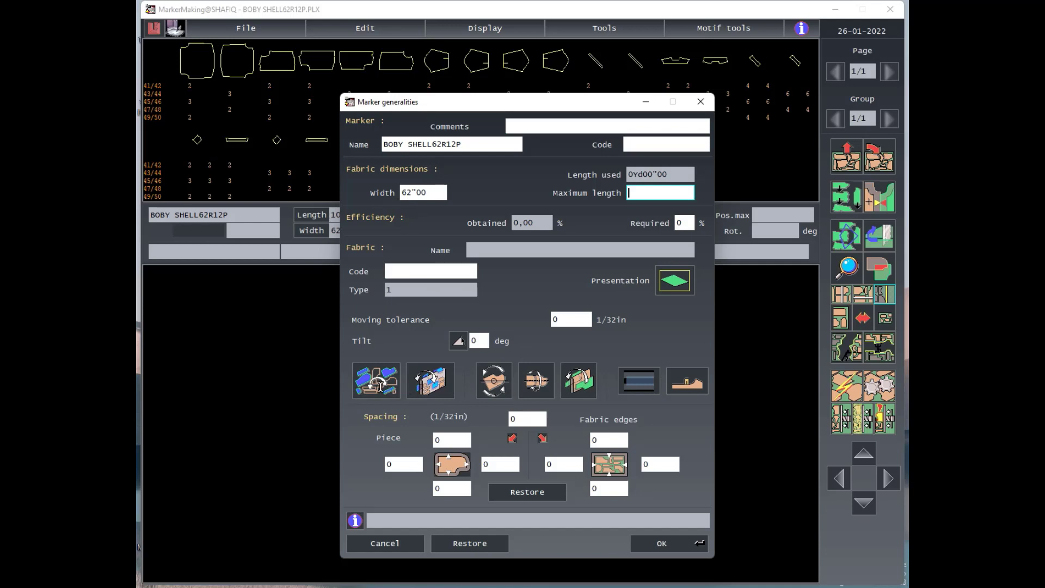
type("100")
key("Tab")
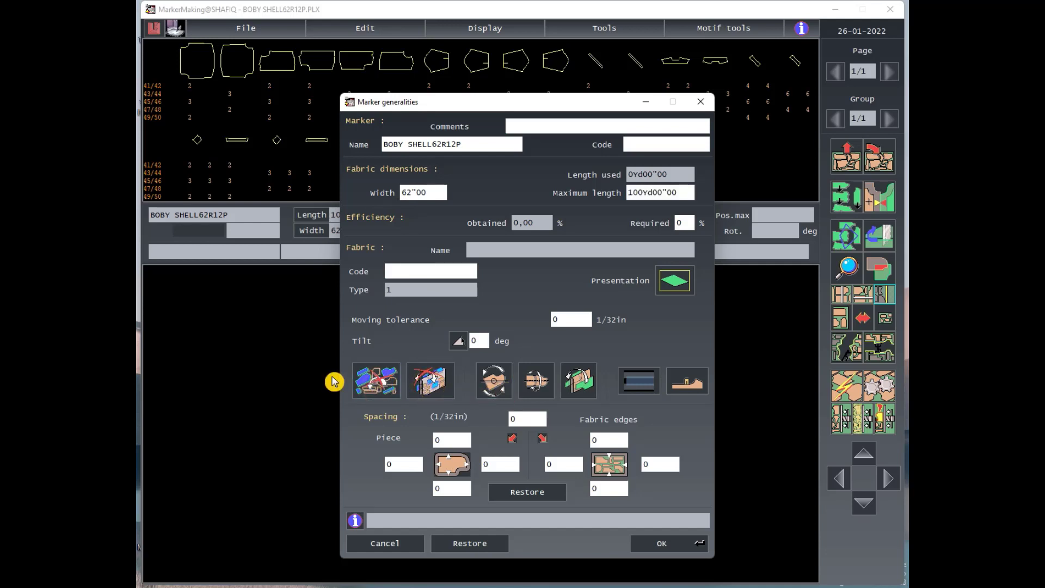
Adjust the piece rotation and orientation permissions and apply the generalities.
left_click(501, 385)
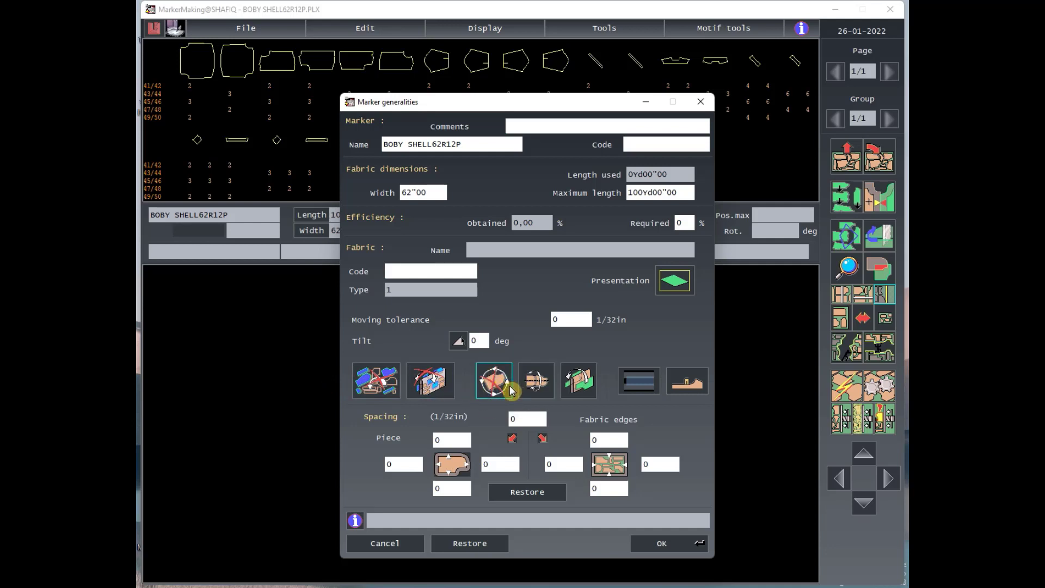
left_click(536, 384)
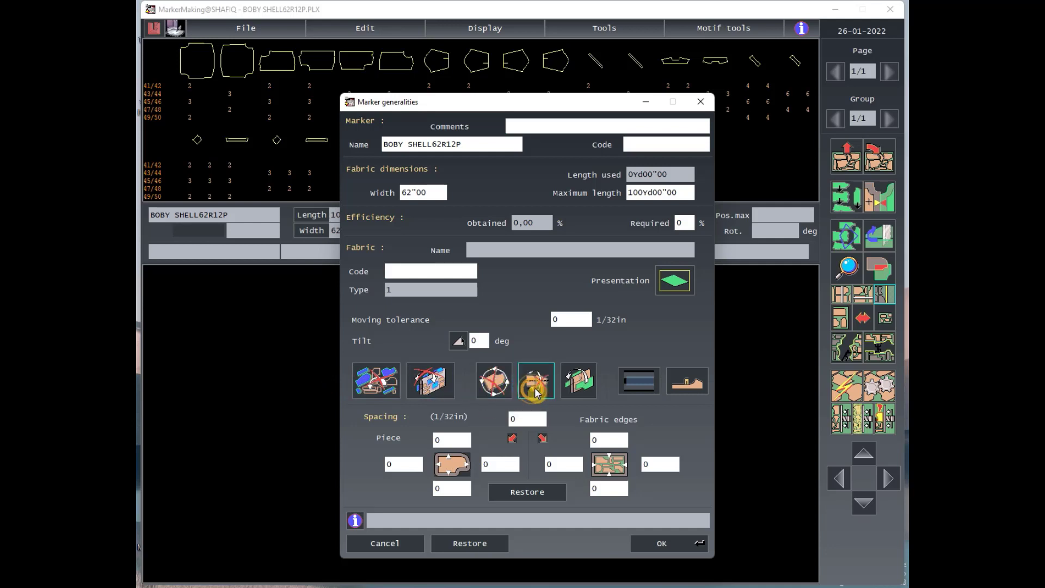
left_click(584, 386)
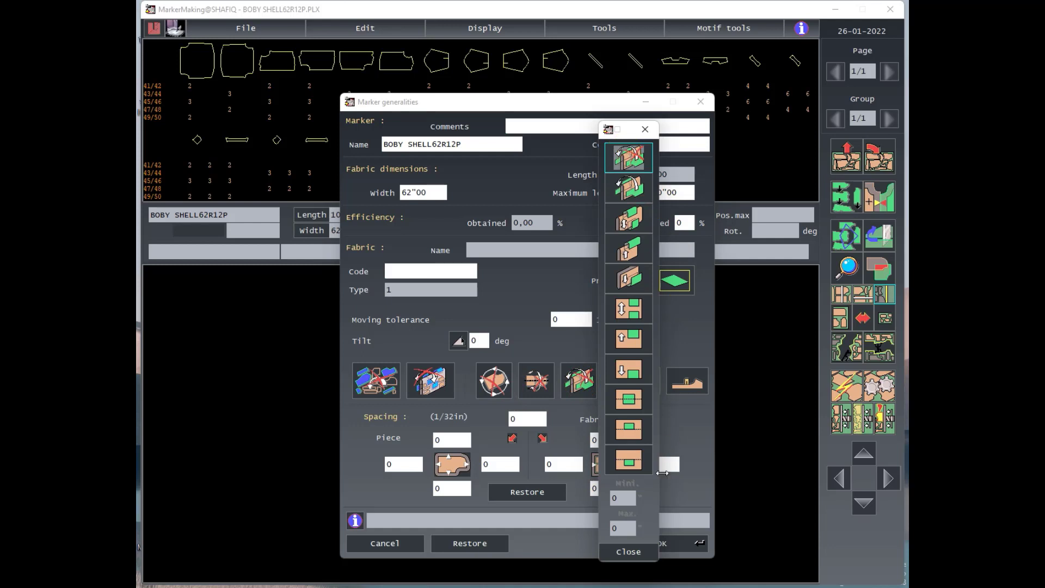
left_click(634, 550)
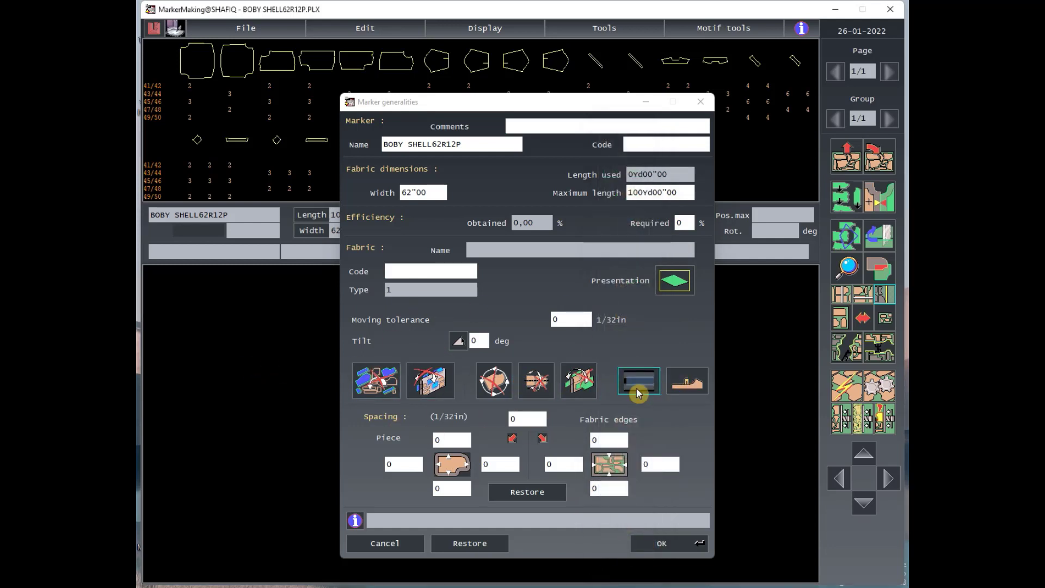
left_click(672, 545)
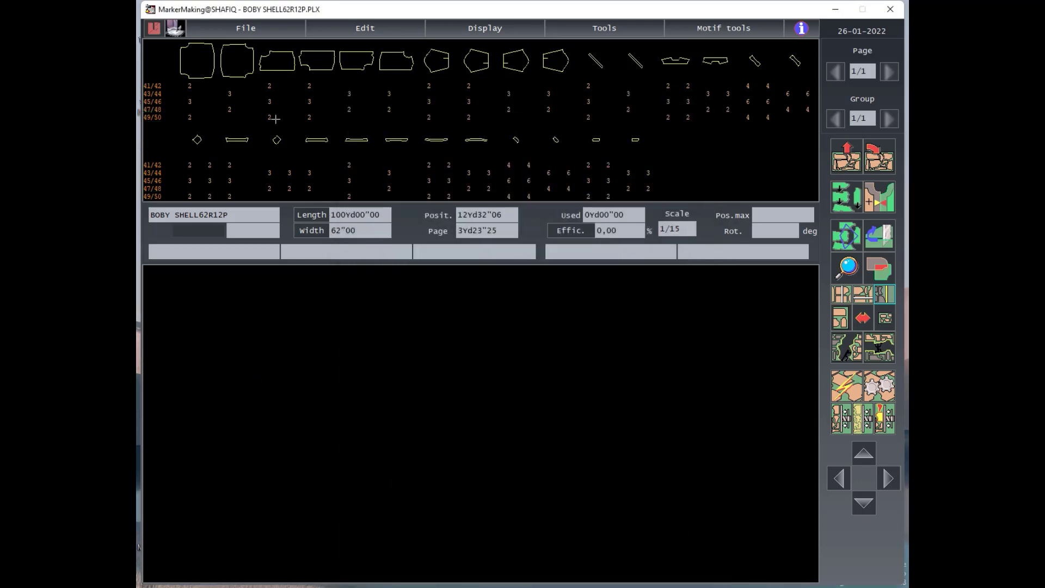
Place two 41/42 body pieces at the start of the marker.
left_click(269, 85)
left_click(305, 85)
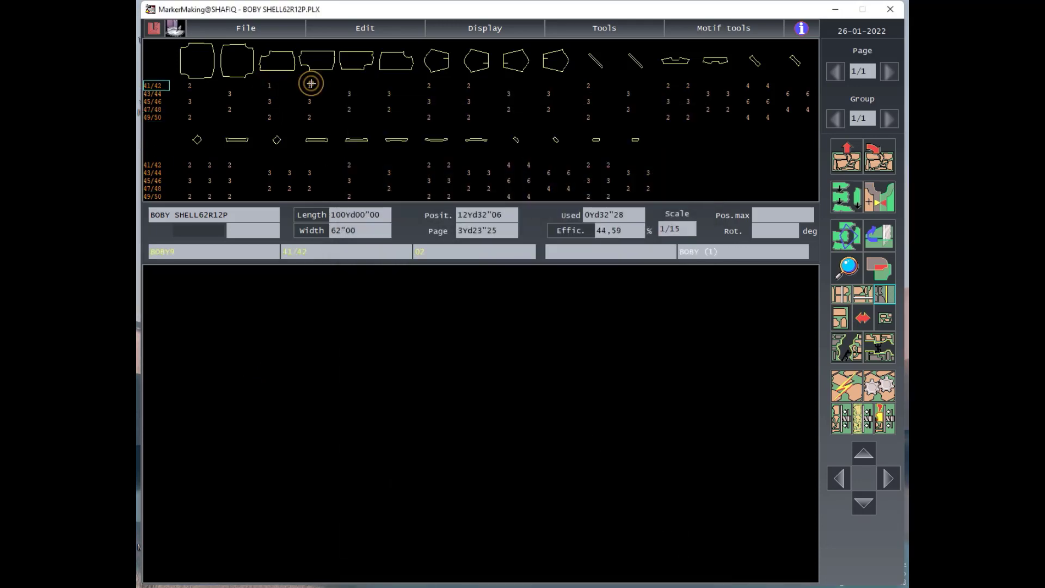
left_click(839, 477)
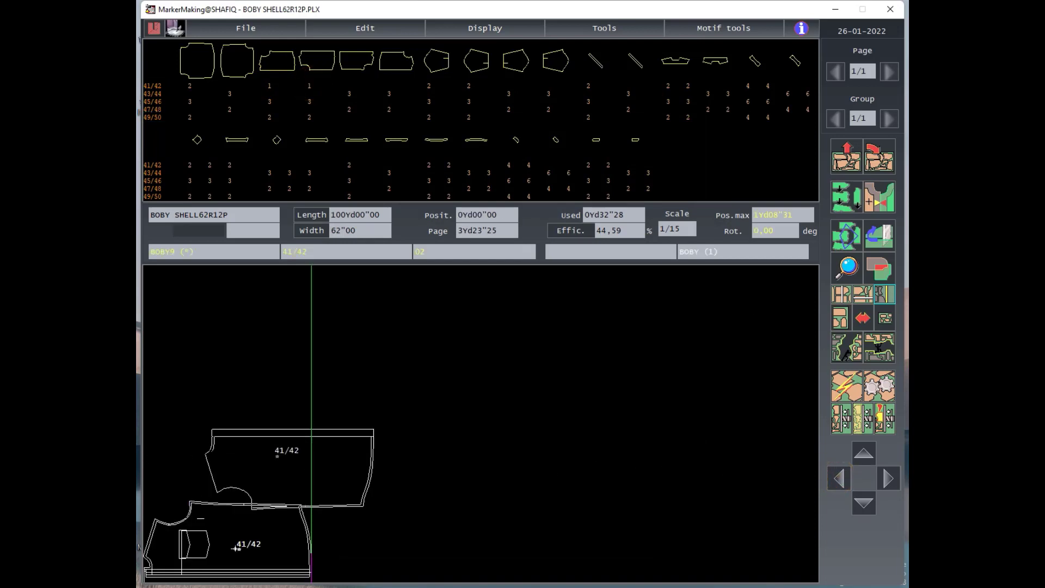
left_click_drag(234, 460, 262, 378)
mouse_move(274, 539)
left_mouse_down()
mouse_move(329, 532)
mouse_move(497, 304)
left_mouse_up()
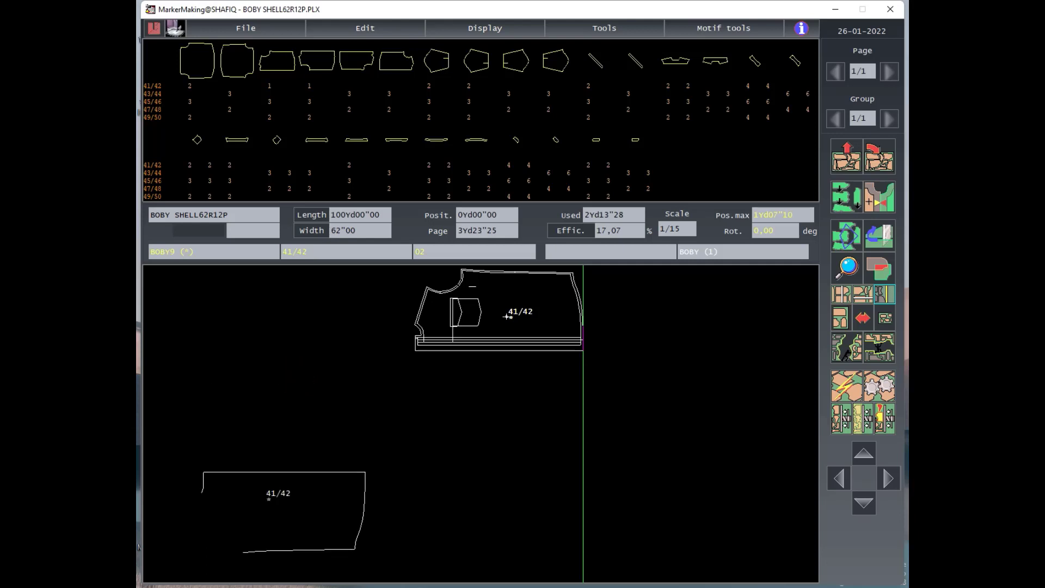
Butt the upper 41/42 piece down and right against the lower one, reaching 34,13% efficiency.
left_click(275, 509)
left_click(488, 329)
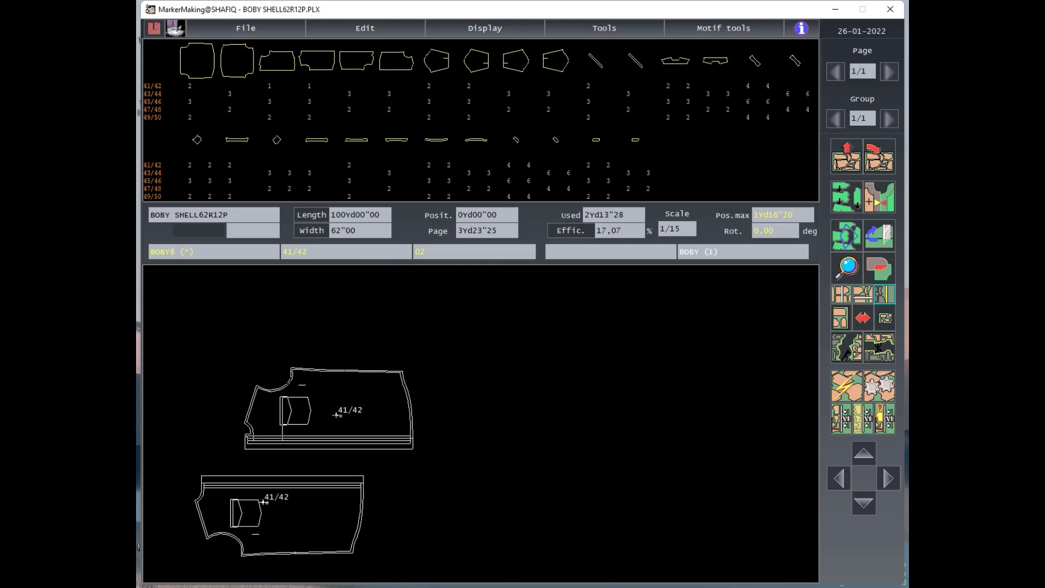
left_click(271, 415)
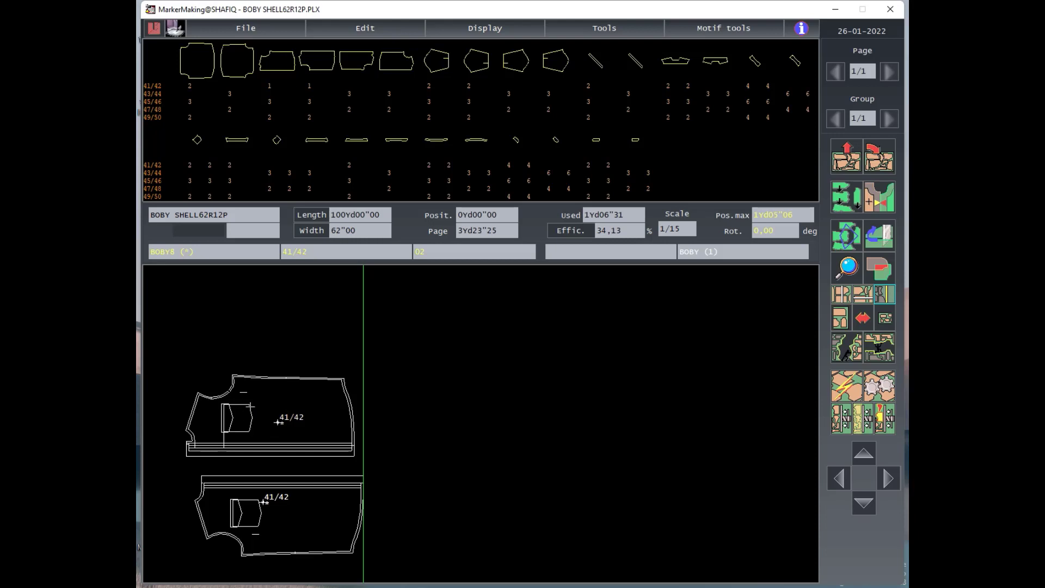
key("Down")
key("Right")
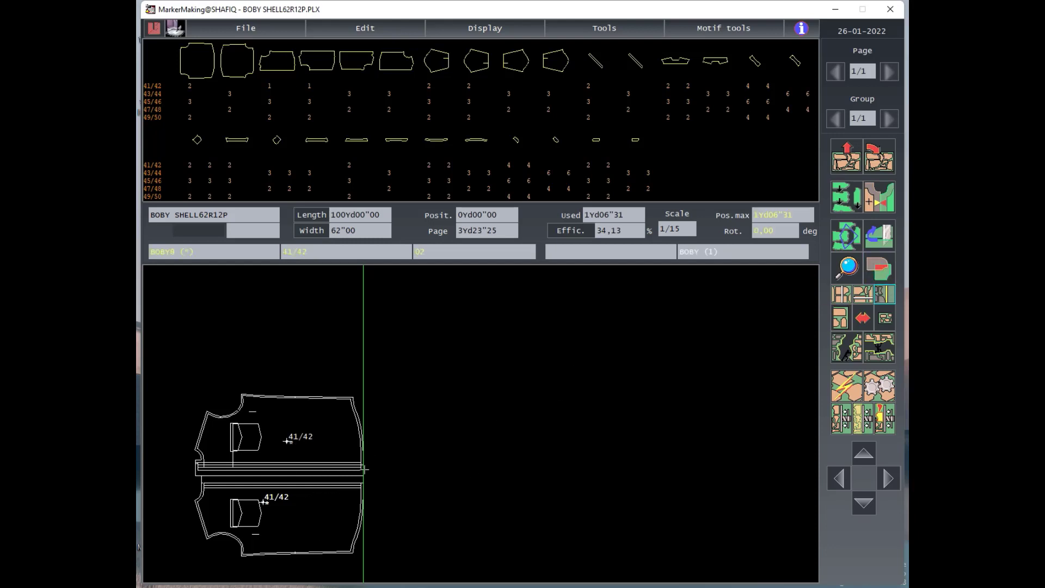
left_click(860, 238)
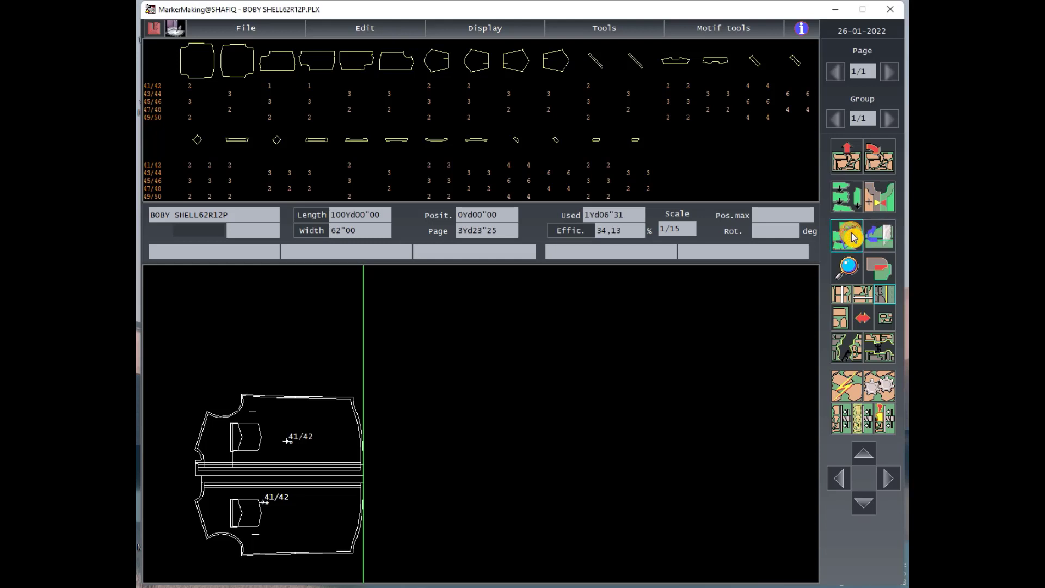
Try rotating the lower 41/42 piece, cancel, then reposition the piece pair lower and right.
left_click(289, 502)
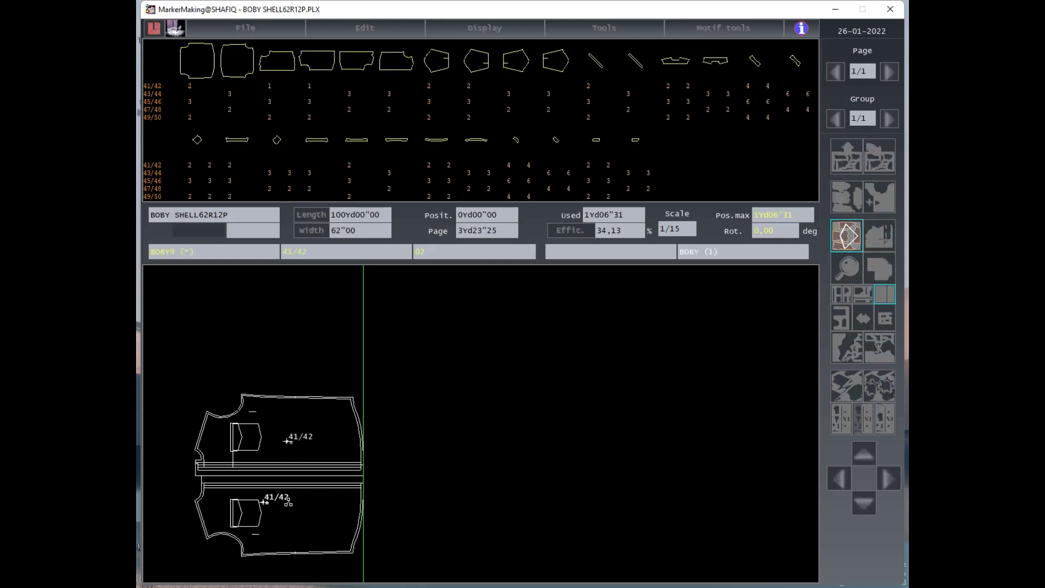
left_click(320, 515)
left_click(847, 240)
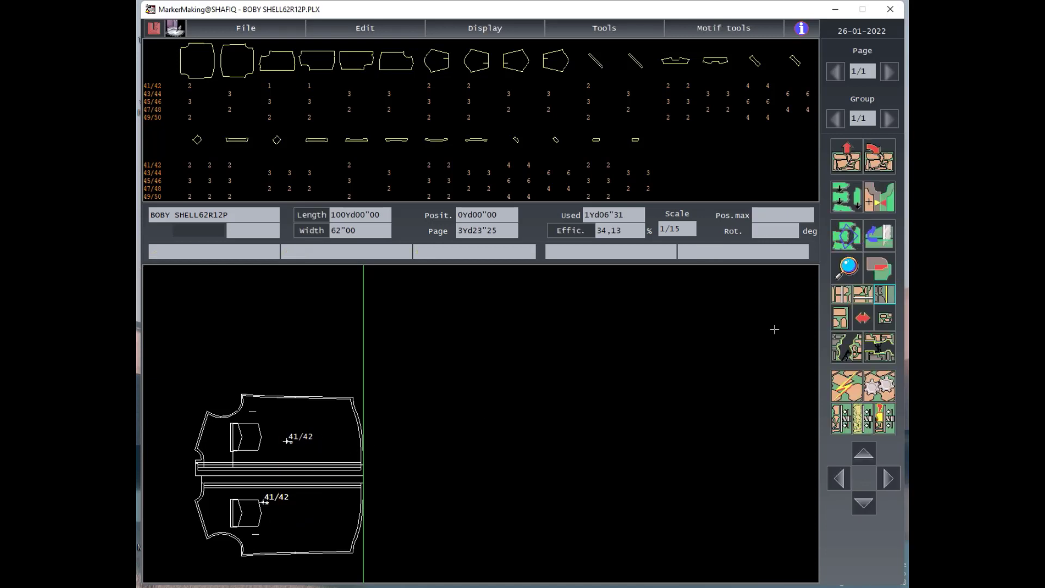
left_click(333, 446)
left_click(296, 481)
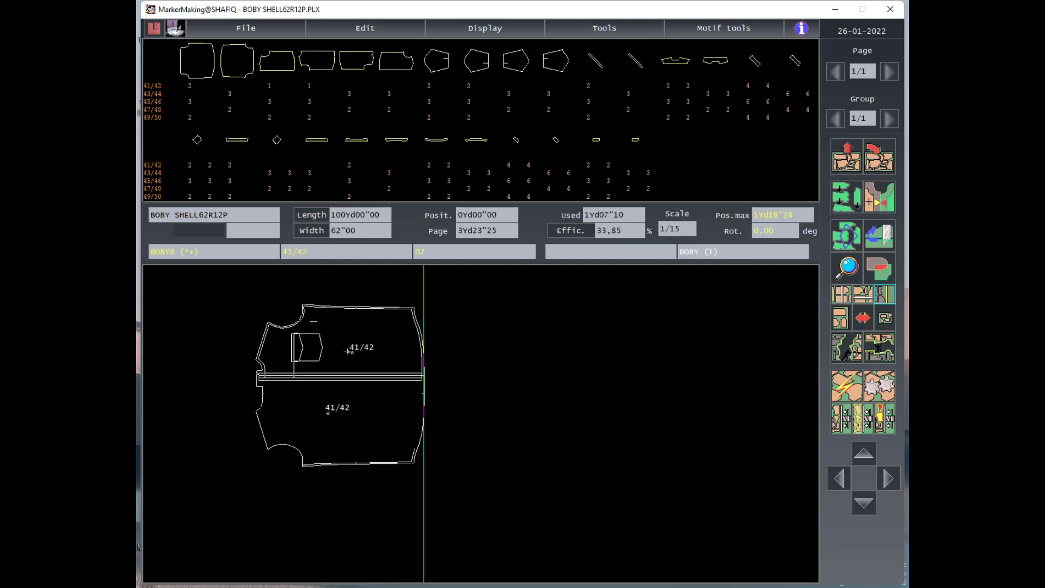
left_click(340, 385)
left_click(360, 339)
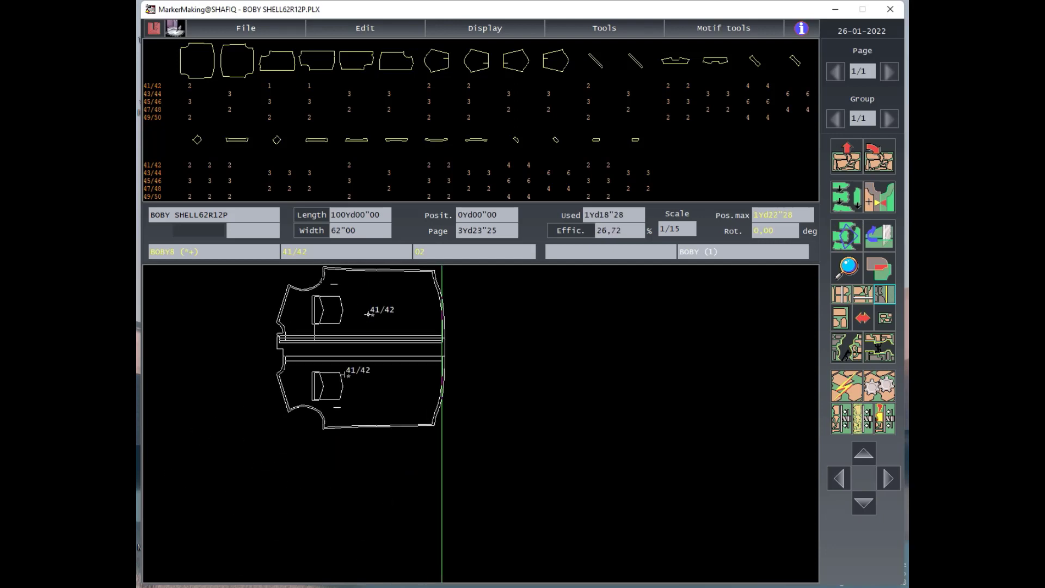
left_click(341, 444)
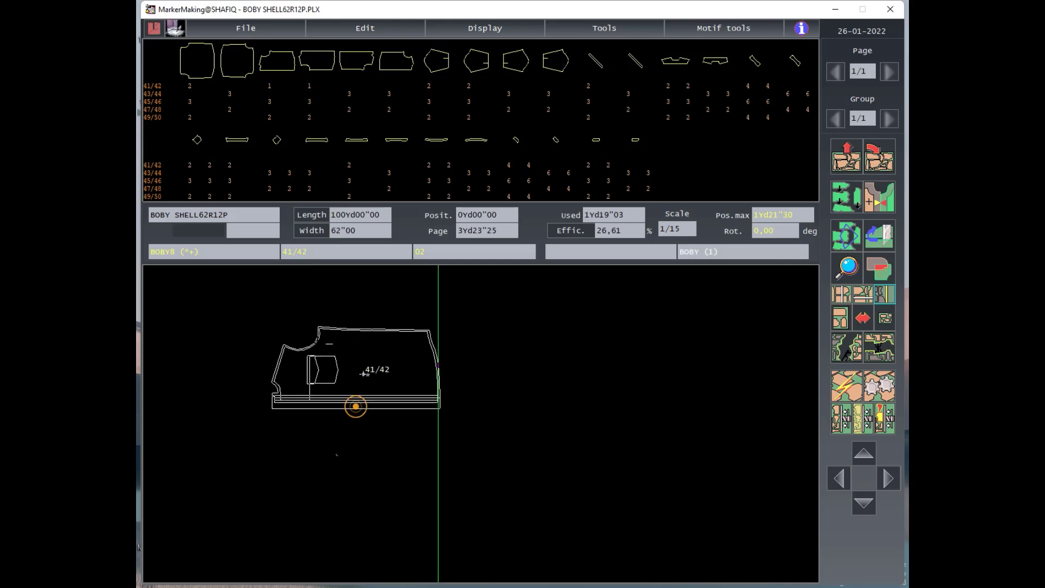
left_click(365, 401)
Abandon a slice attempt and settle the upper 41/42 piece just above the lower one.
left_click(852, 240)
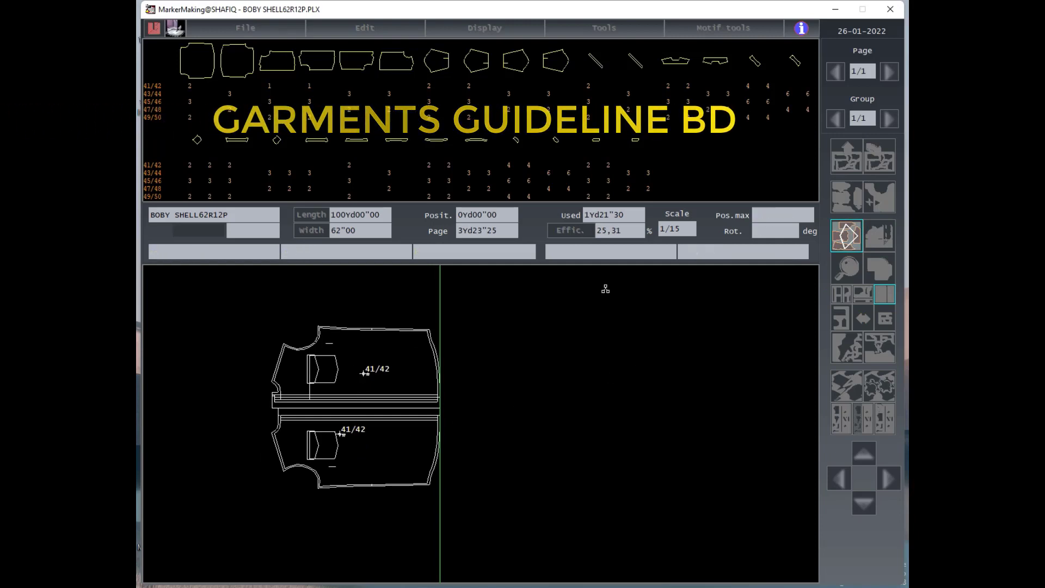
left_click(846, 235)
mouse_move(351, 365)
left_mouse_down()
mouse_move(457, 336)
mouse_move(362, 377)
left_mouse_up()
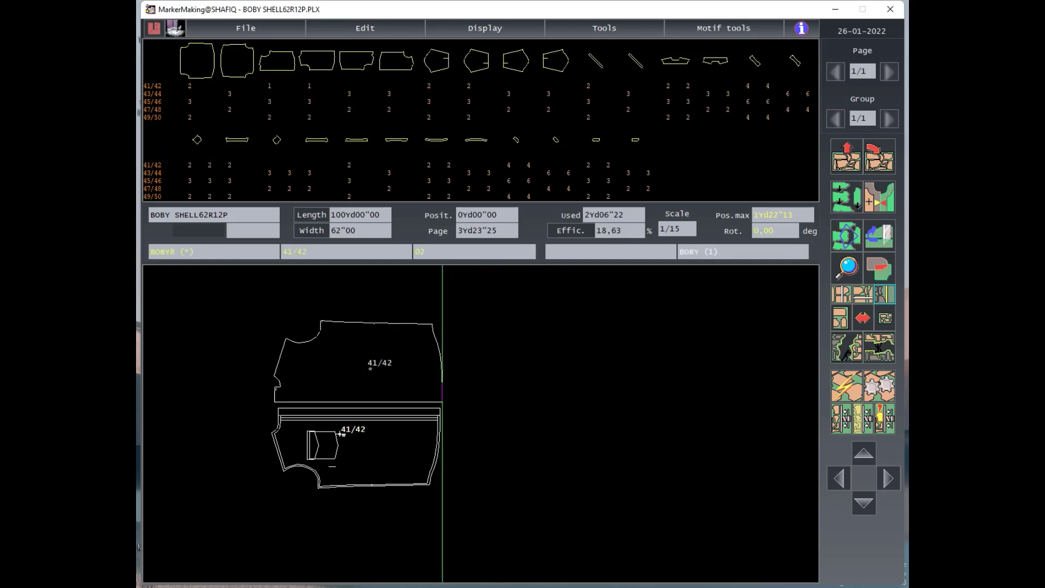
left_click_drag(363, 377, 359, 368)
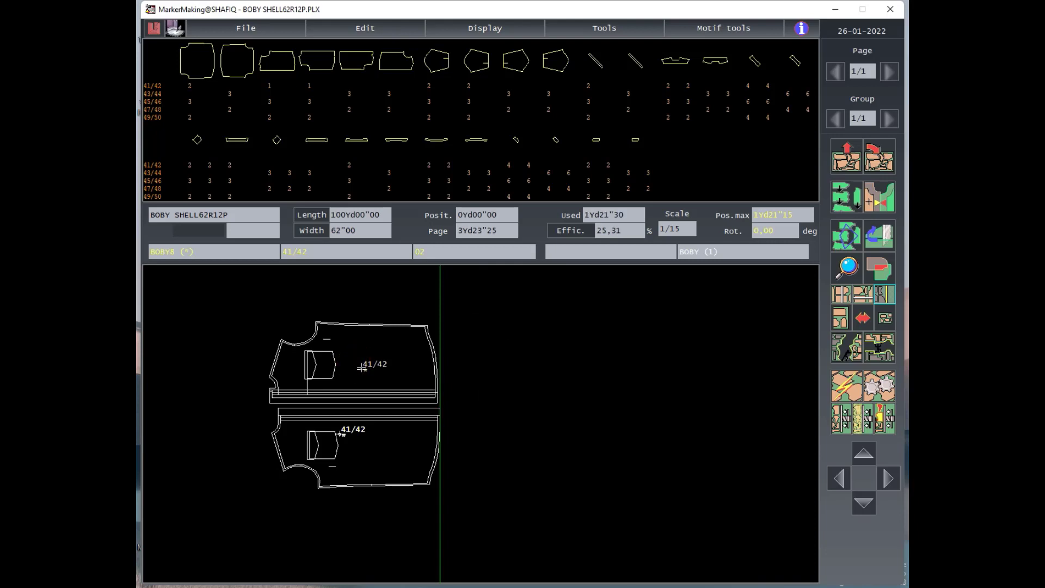
left_click(361, 368)
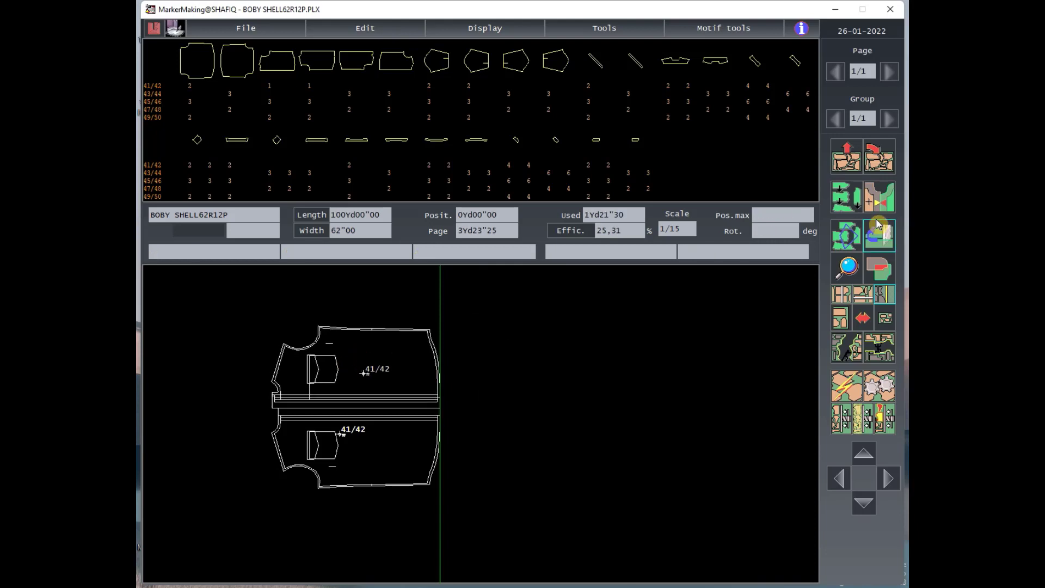
Push both 41/42 pieces to the fabric edge and marker start, using 0Yd32"28.
left_click(846, 235)
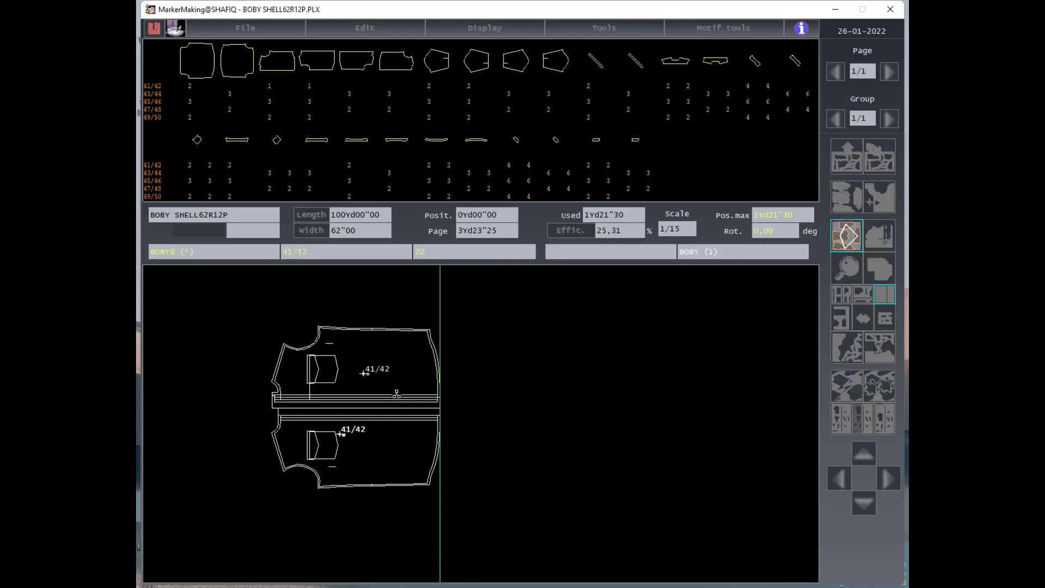
left_click(406, 385)
left_click(403, 435)
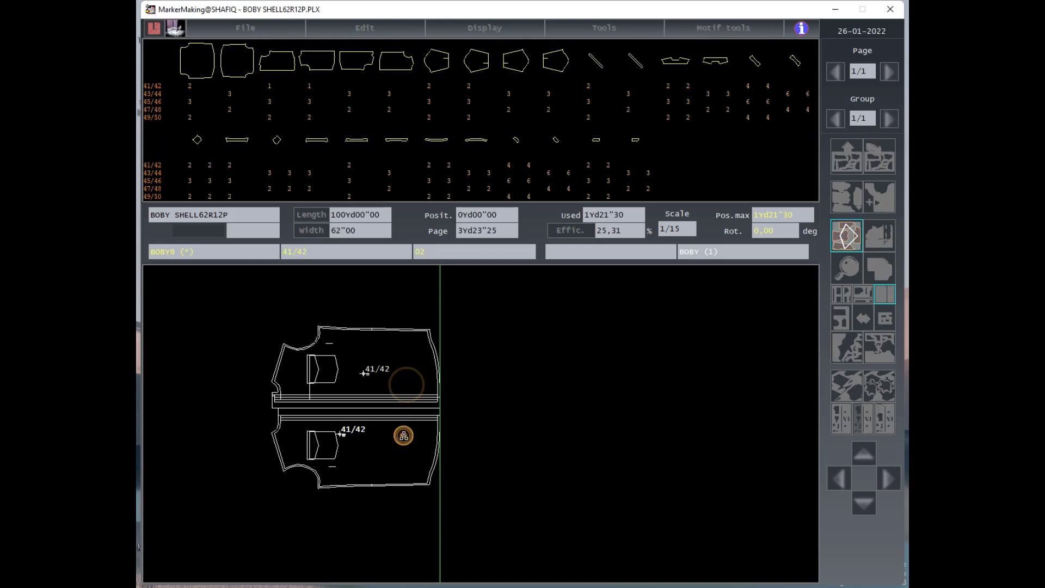
left_click(847, 235)
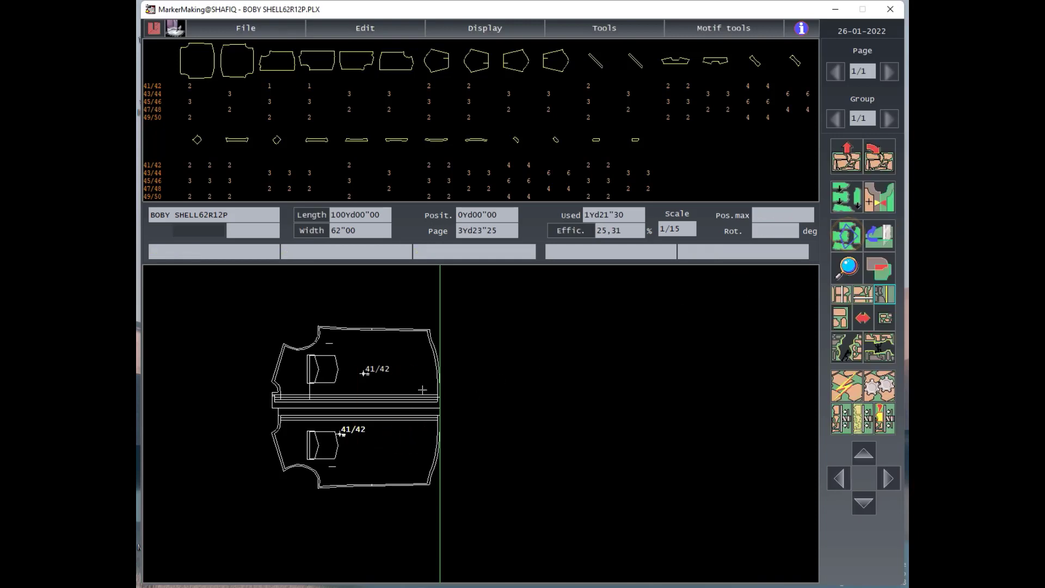
left_click(403, 393)
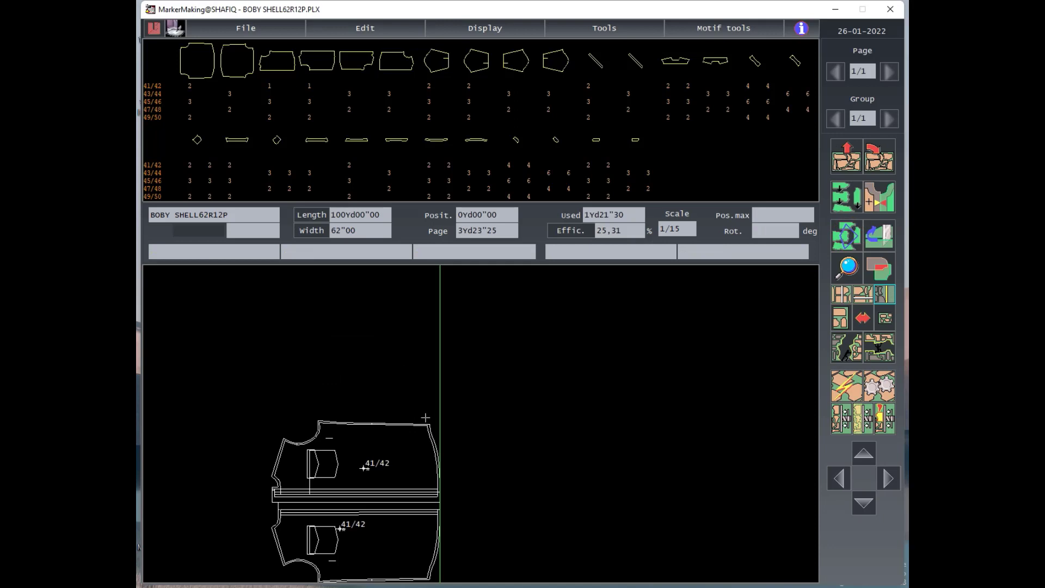
left_click(330, 443)
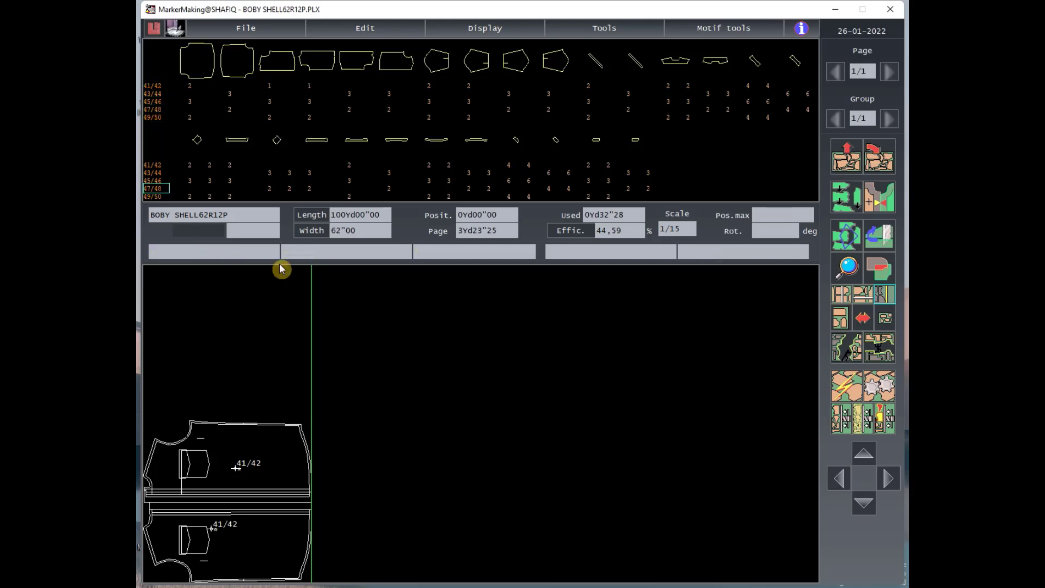
mouse_move(367, 473)
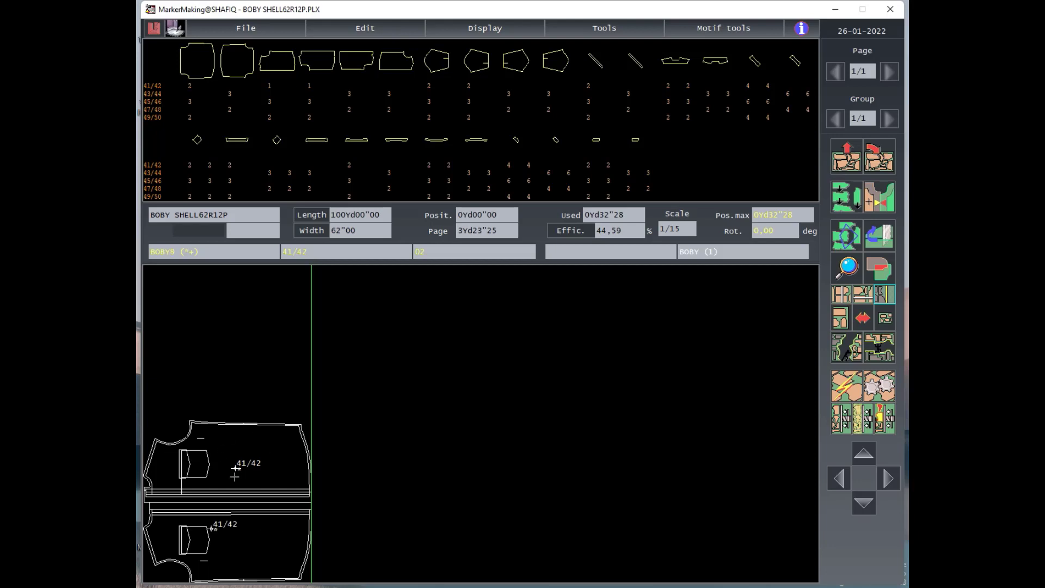
Place the red 41/42 piece pair tightly against the white pair.
left_click(273, 462)
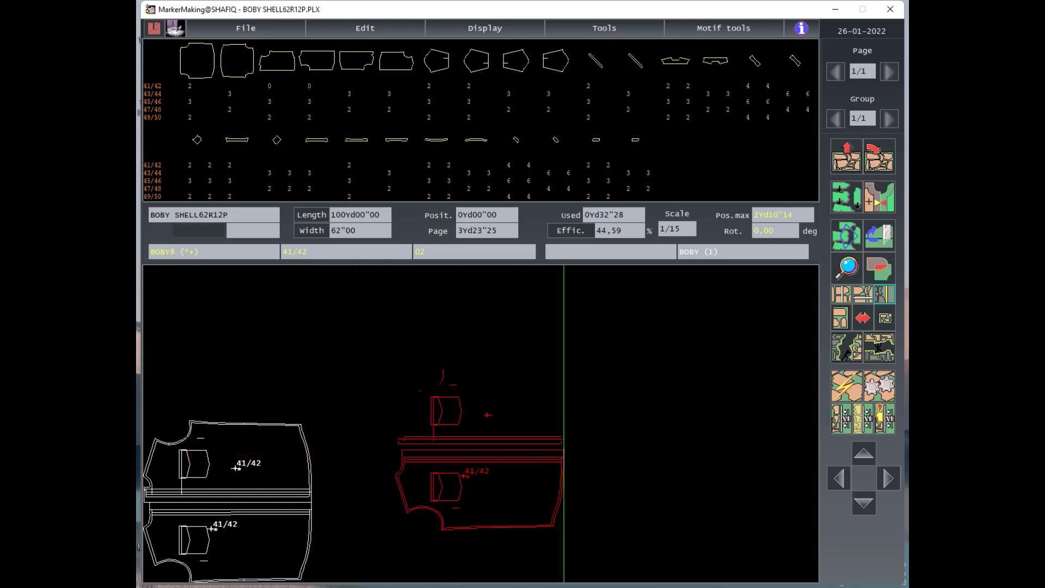
left_click(481, 445)
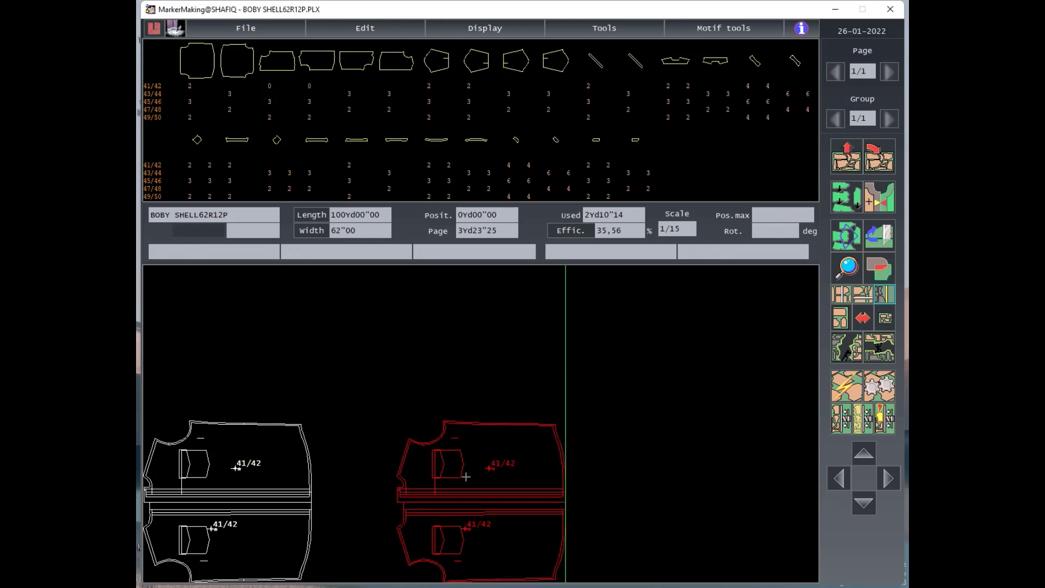
left_click(452, 490)
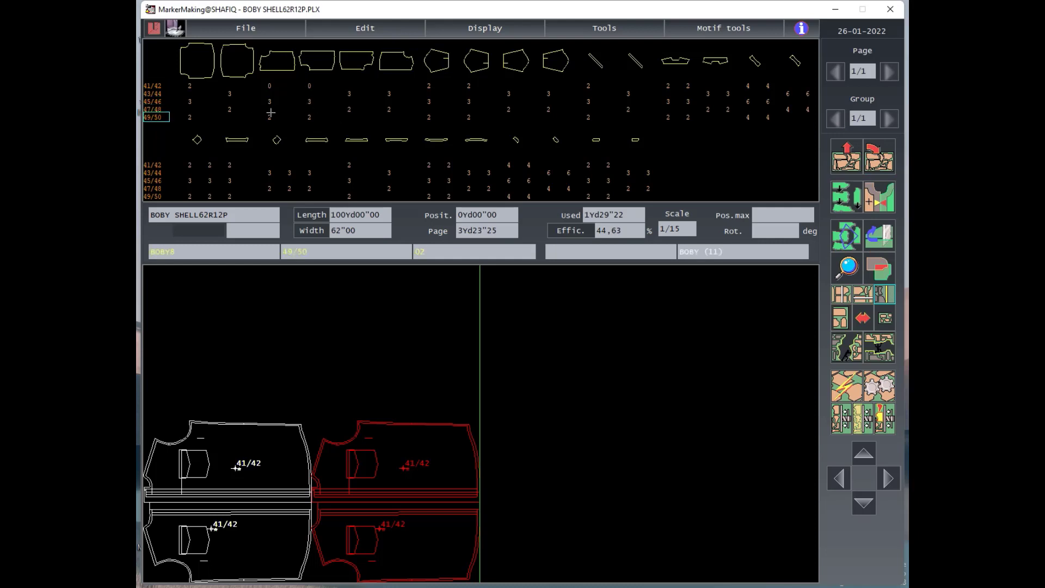
Trial-place two 43/44 pieces, then remove them back to the size table.
left_click(354, 92)
left_click(394, 93)
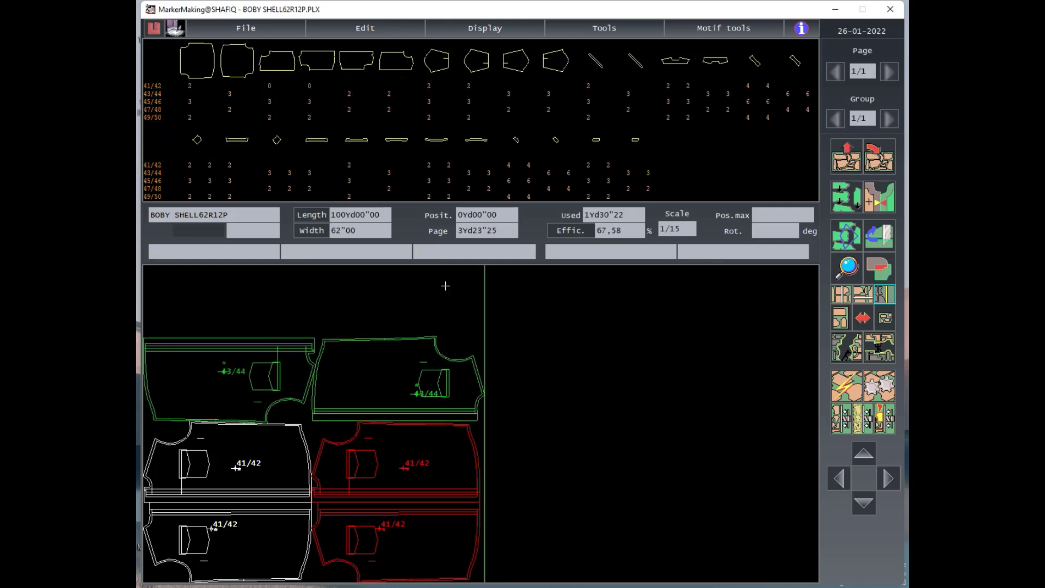
left_click(248, 319)
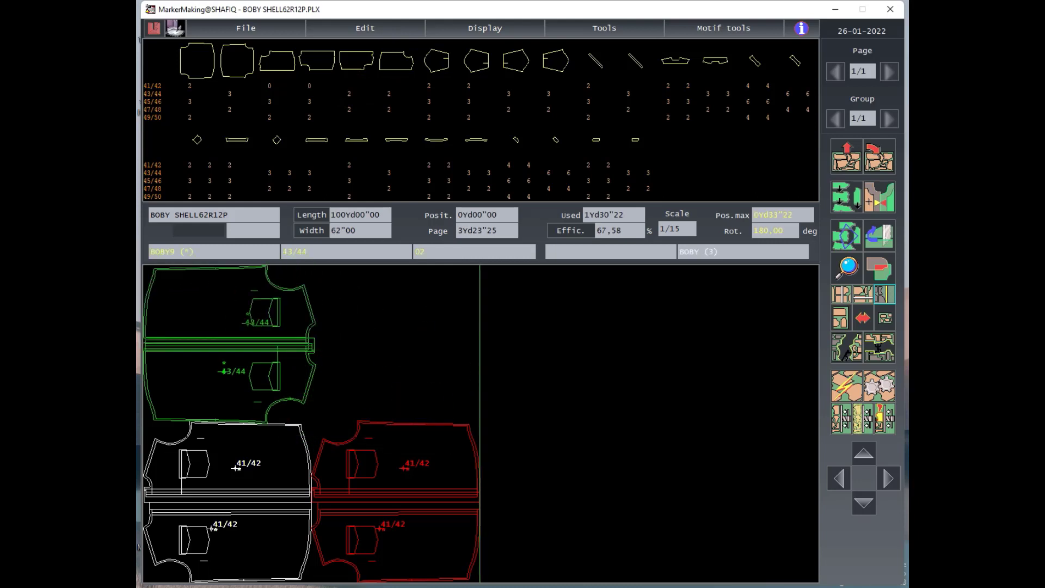
left_click_drag(248, 321, 430, 321)
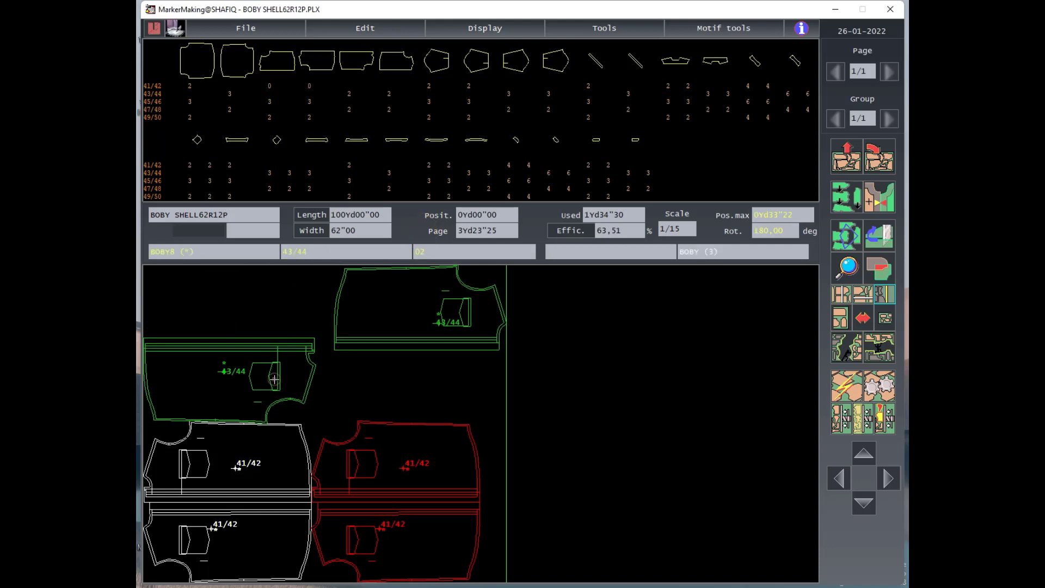
left_click_drag(274, 379, 540, 382)
left_click_drag(438, 321, 590, 322)
left_click_drag(547, 386, 646, 441)
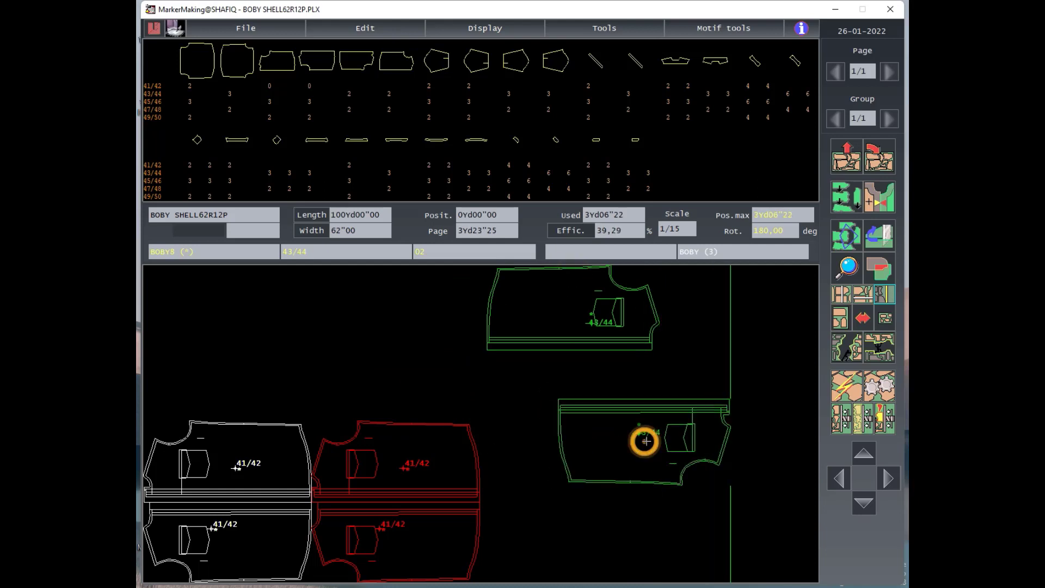
right_click(646, 441)
right_click(582, 324)
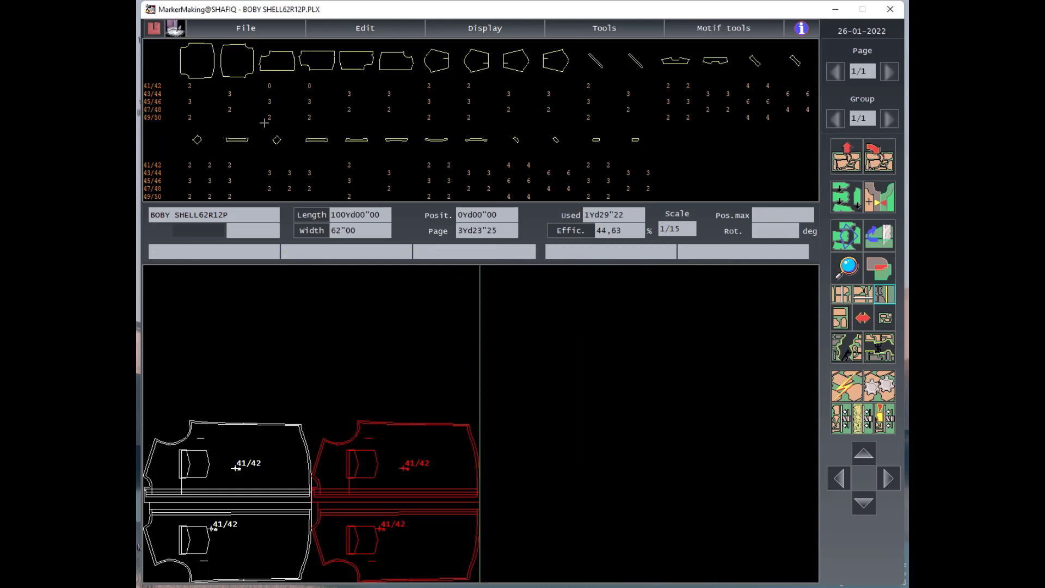
Place two 45/46 pieces and stack them as an aligned pair.
left_click(269, 101)
left_click(308, 101)
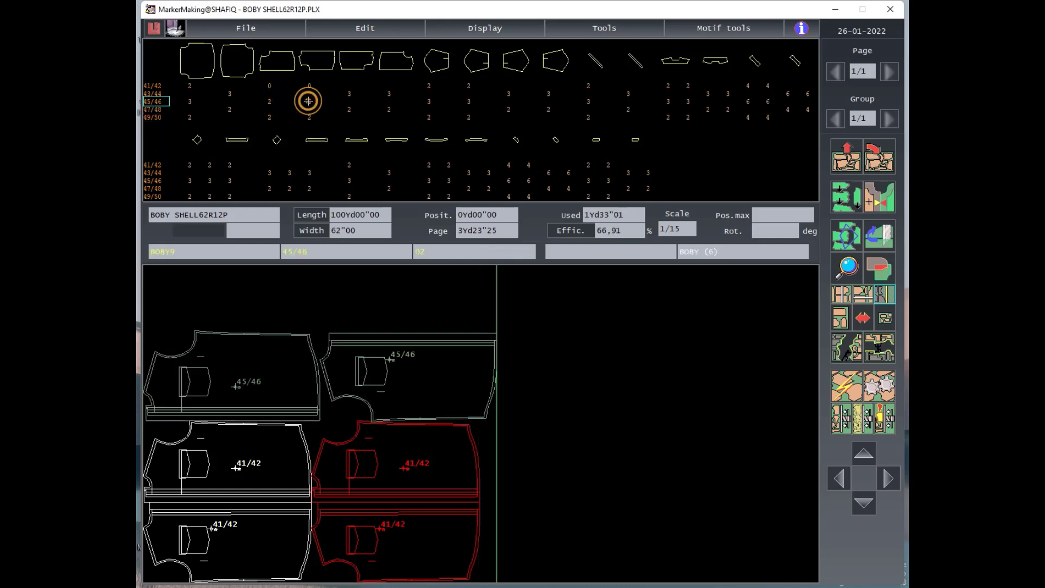
left_click_drag(425, 324, 476, 287)
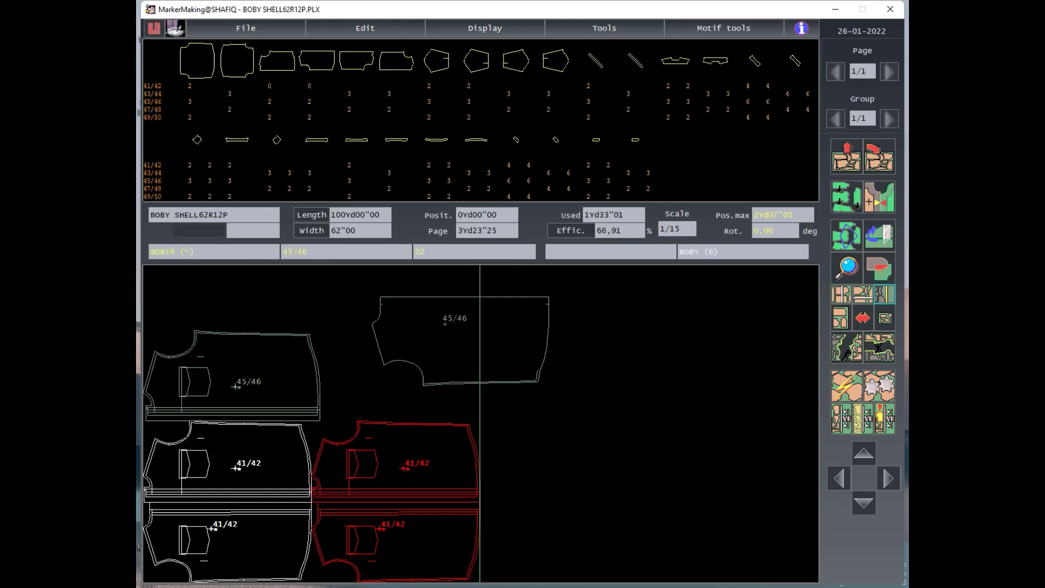
left_click_drag(464, 340, 631, 384)
mouse_move(280, 361)
left_mouse_down()
mouse_move(505, 449)
mouse_move(512, 301)
left_mouse_up()
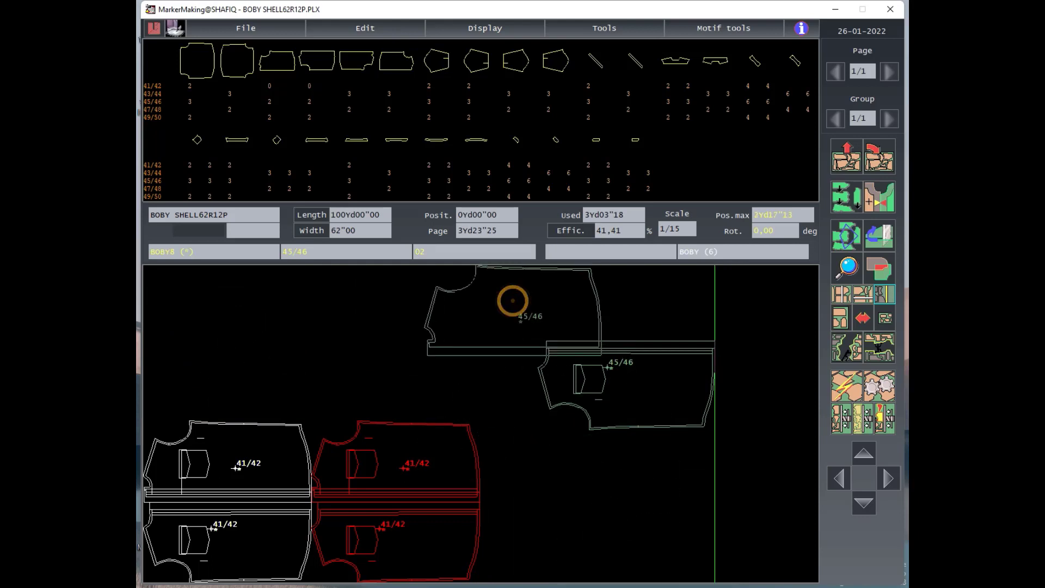
left_click(512, 300)
left_click_drag(630, 371, 616, 559)
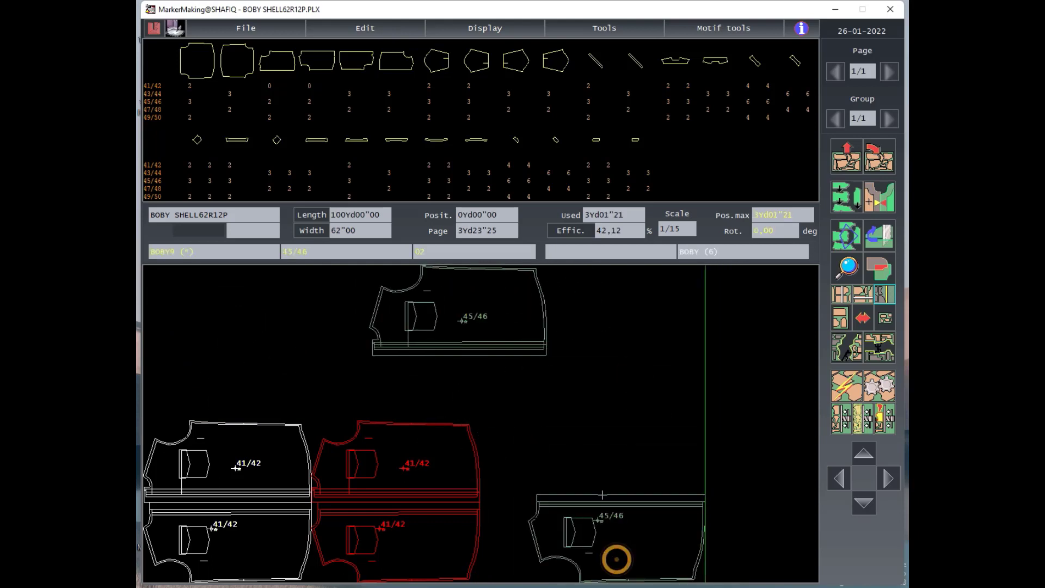
left_click_drag(468, 321, 612, 462)
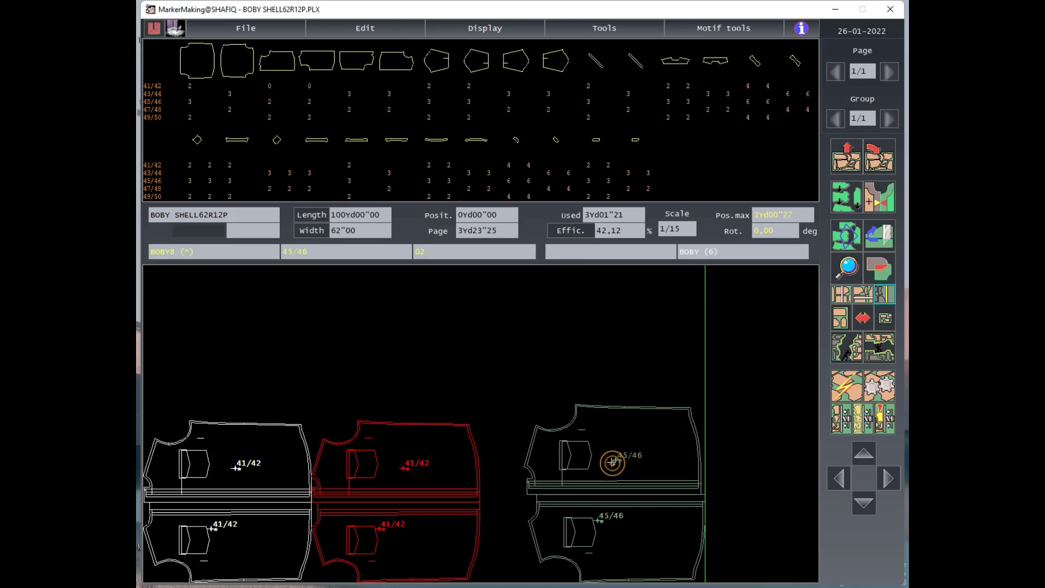
key("Right")
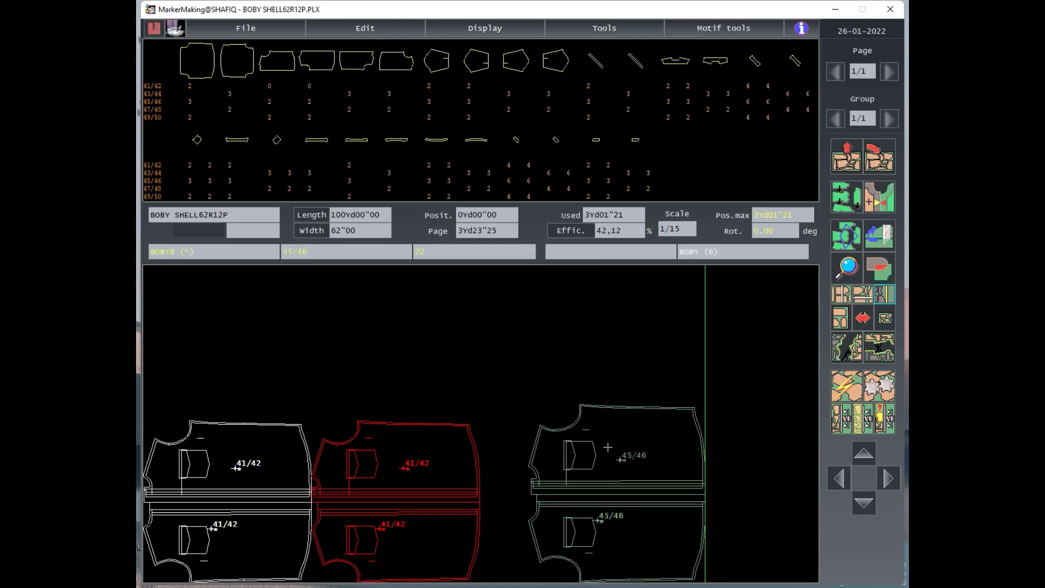
Slide the 45/46 pair against the red pieces and add a second pair against it, reaching 46,82%.
left_click(846, 236)
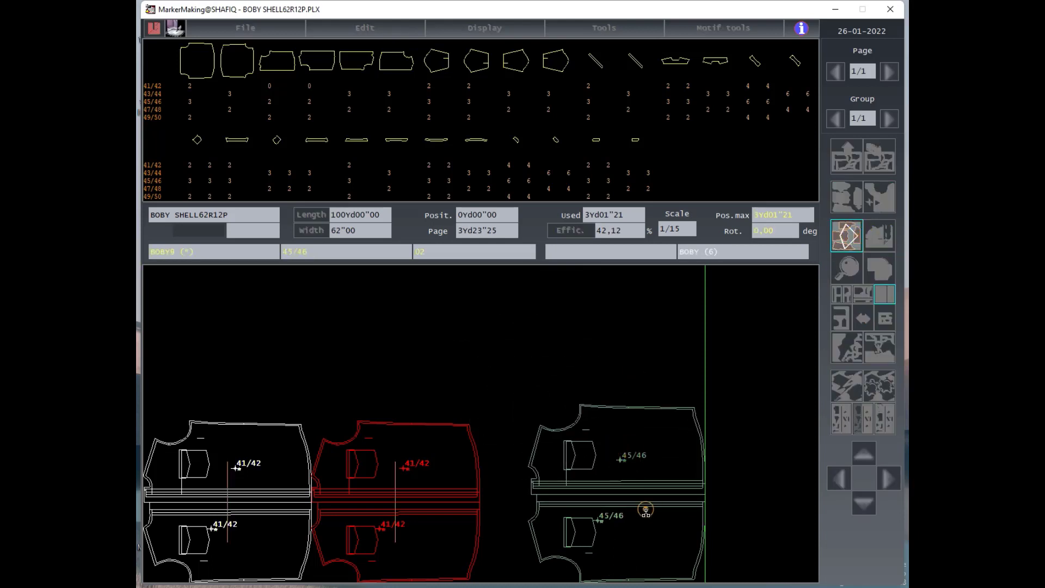
left_click(848, 235)
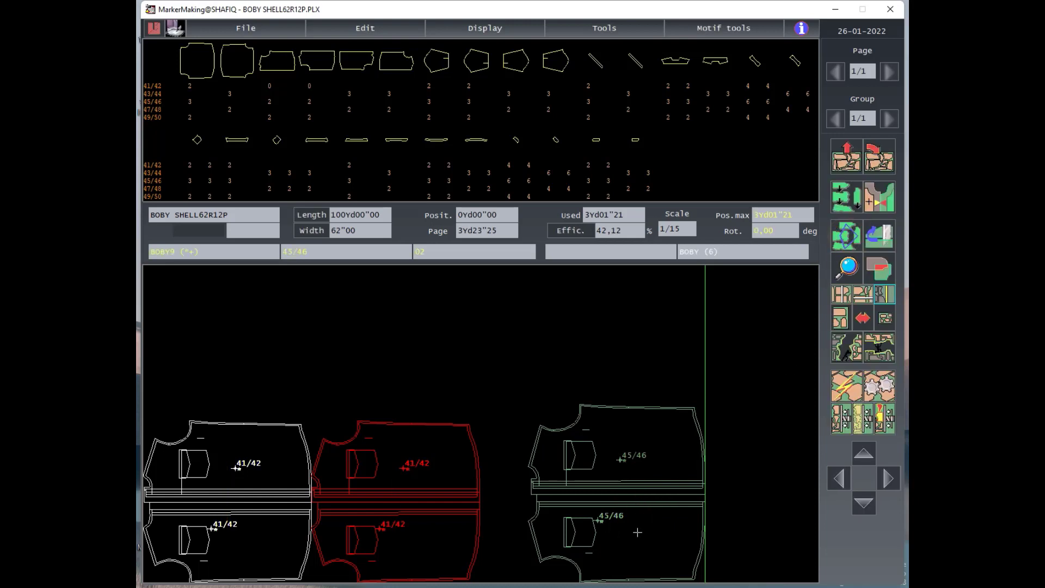
key("Left")
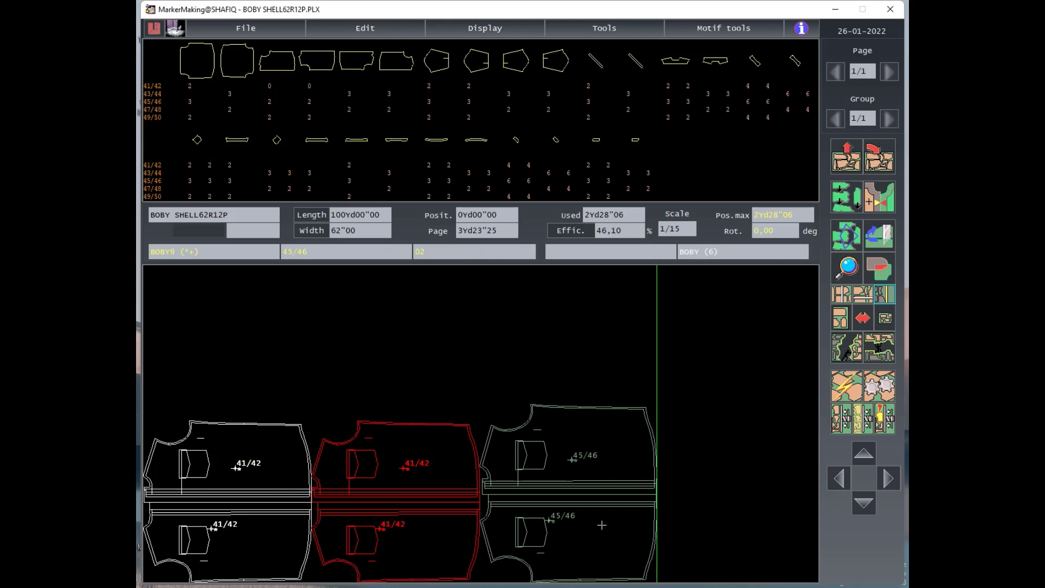
left_click_drag(601, 525, 747, 525)
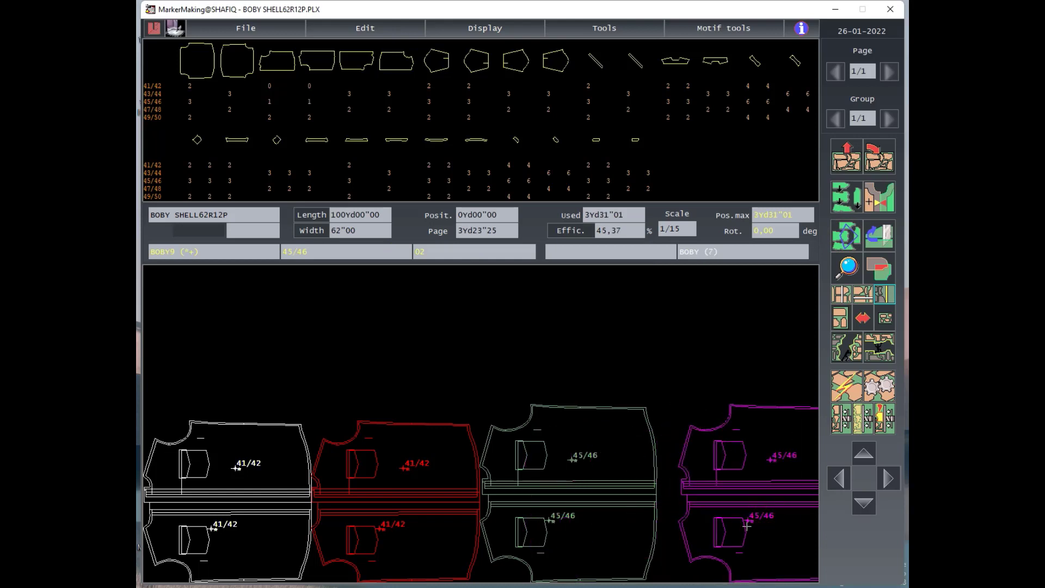
key("Left")
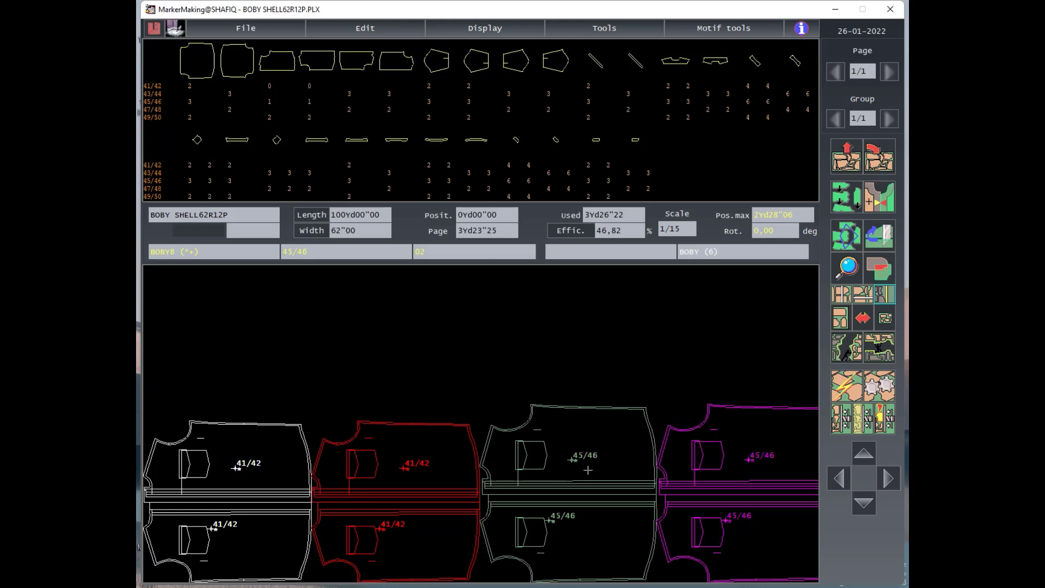
Place a yellow BOBY piece at the marker end against the magenta piece.
scroll(600, 467, "down", 3)
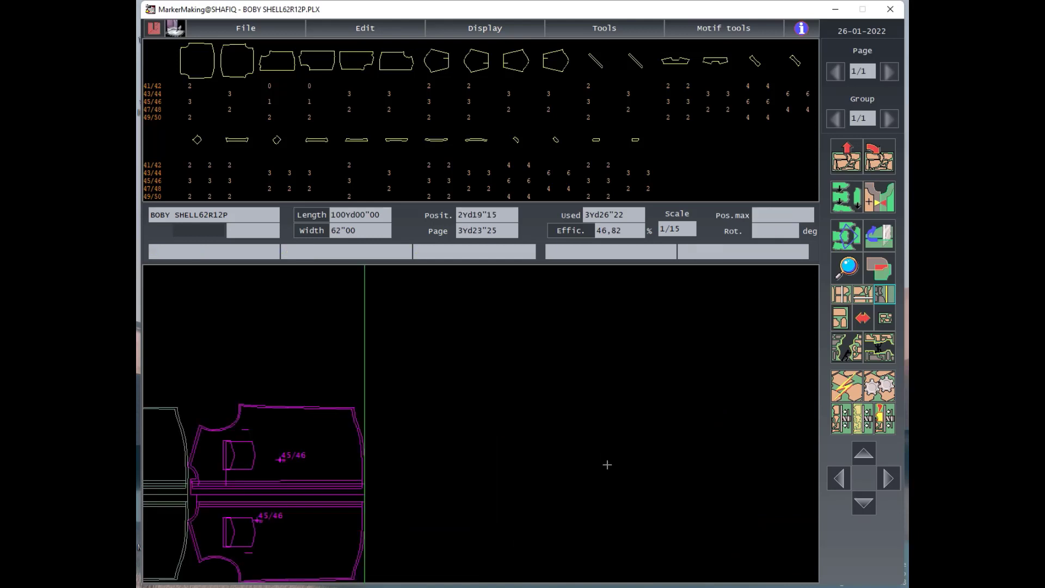
scroll(300, 430, "up", 3)
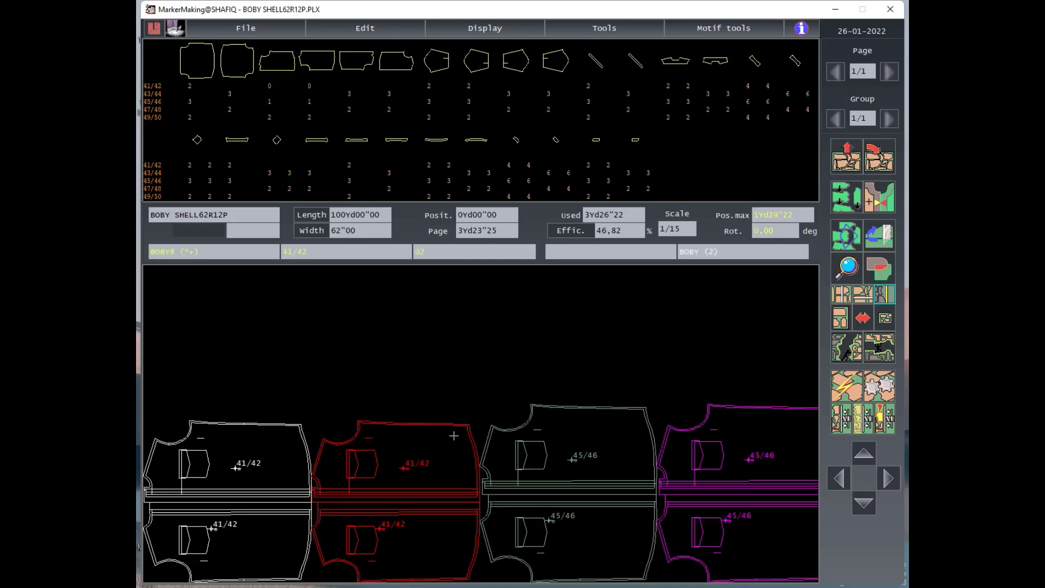
mouse_move(739, 457)
scroll(691, 457, "down", 3)
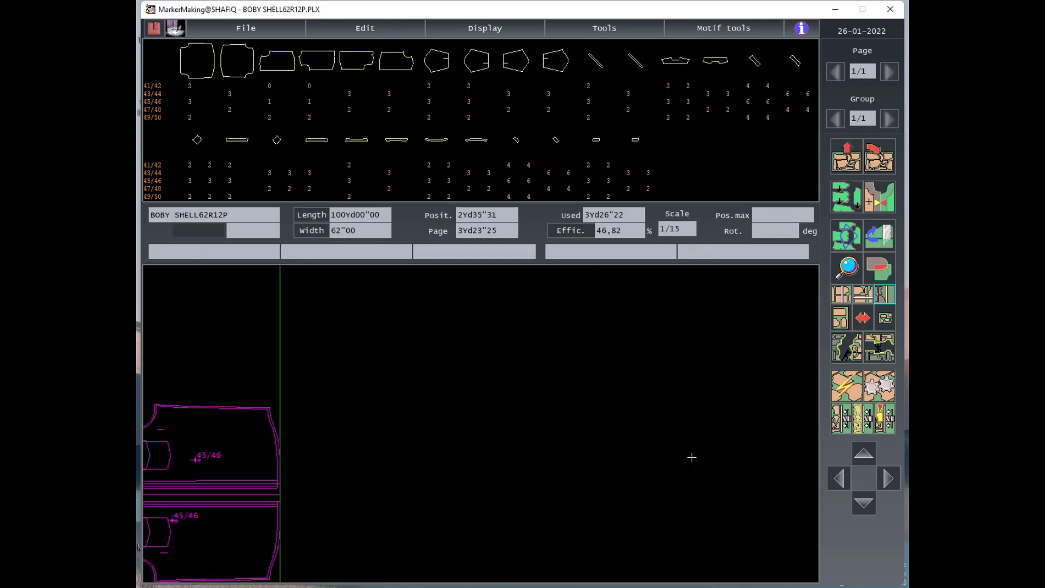
scroll(691, 457, "up", 1)
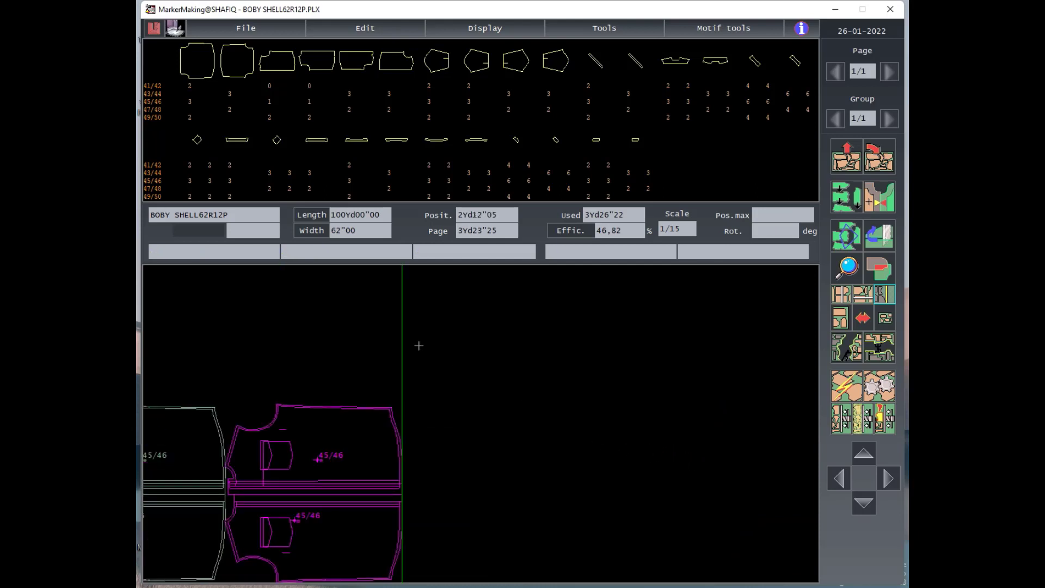
left_click(361, 521)
left_click(589, 492)
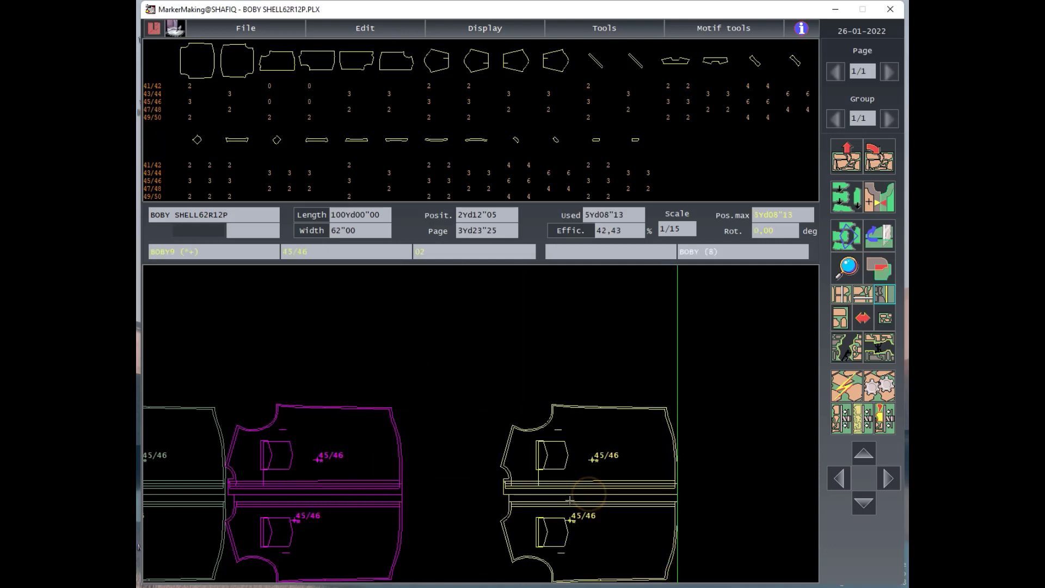
left_click(545, 505)
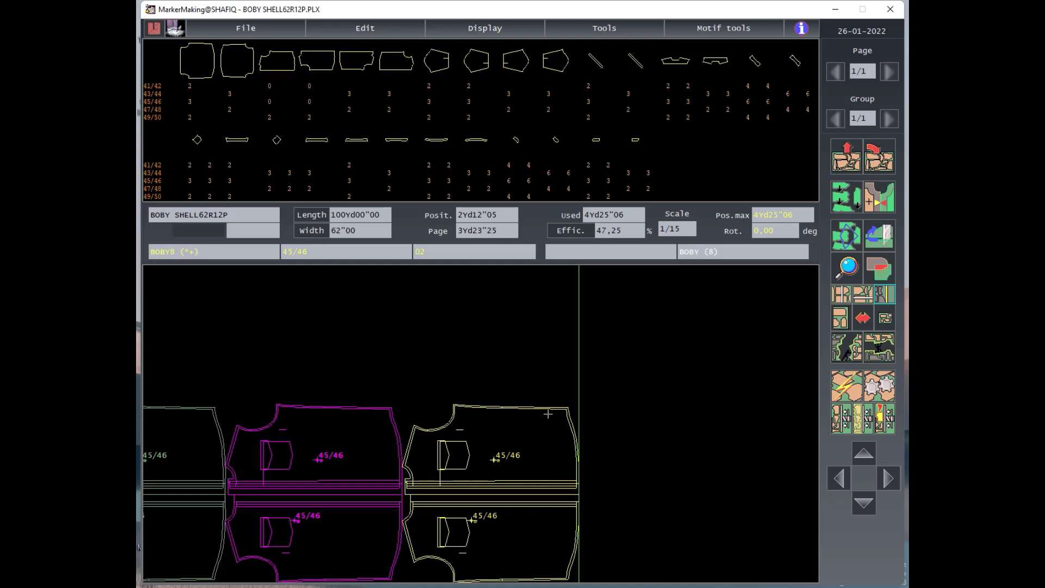
Take 49/50 pieces and position one against the lower piece, trying then cancelling a flip.
left_click(272, 116)
left_click(309, 116)
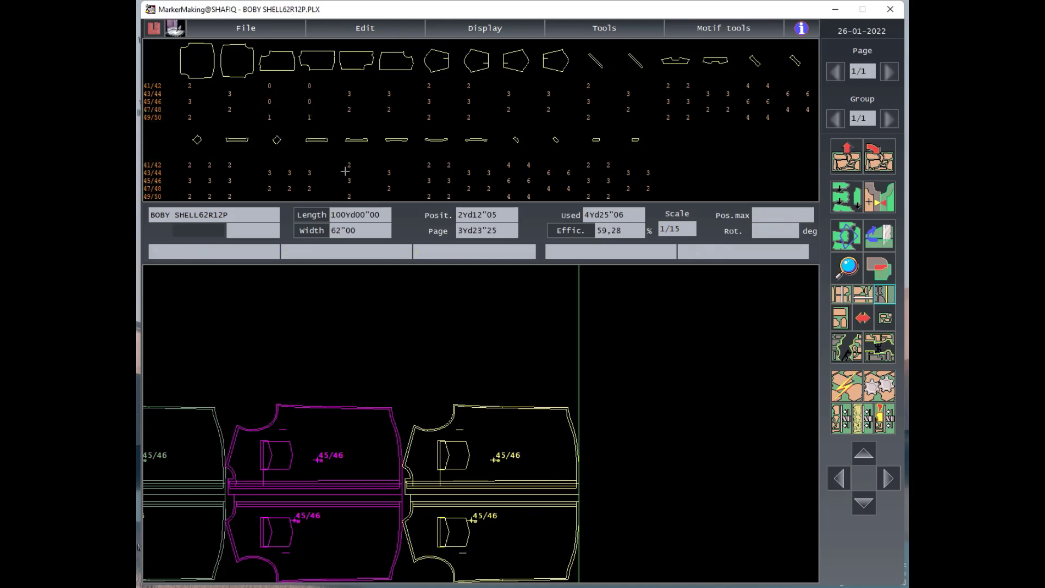
key("Home")
left_click(322, 315)
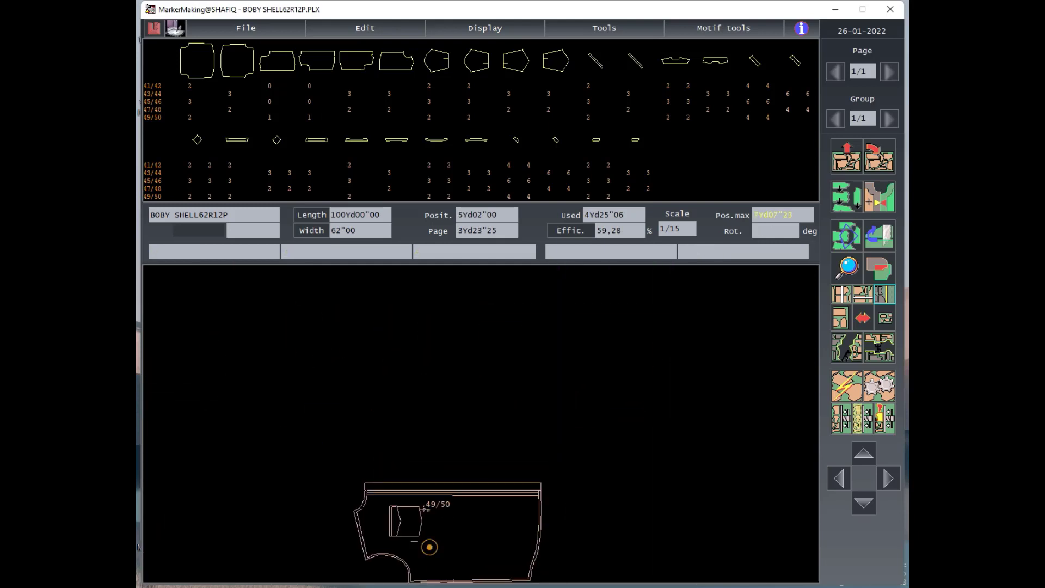
left_click(426, 548)
left_click(233, 351)
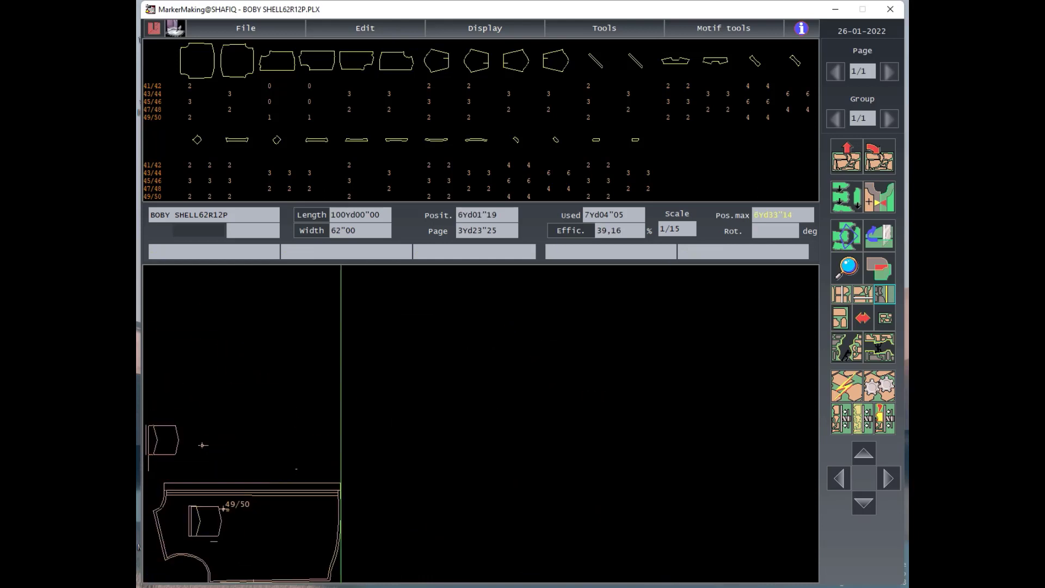
left_click(264, 447)
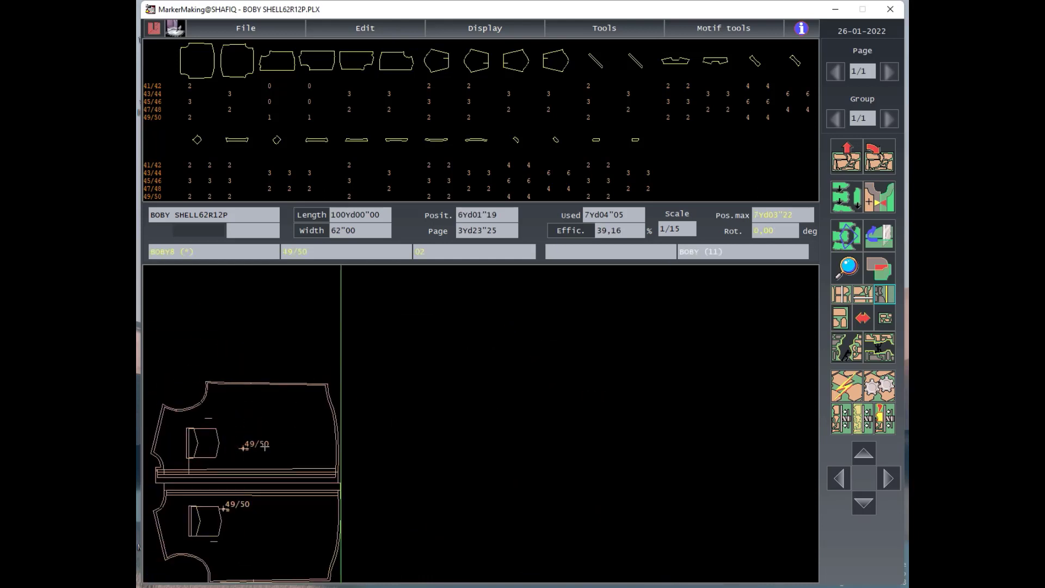
left_click(847, 244)
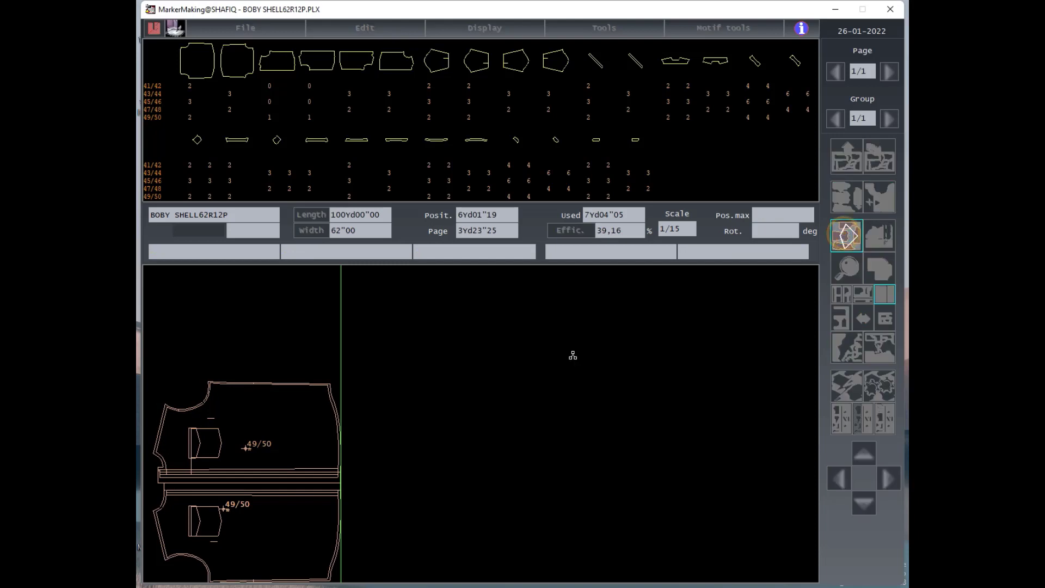
left_click(296, 527)
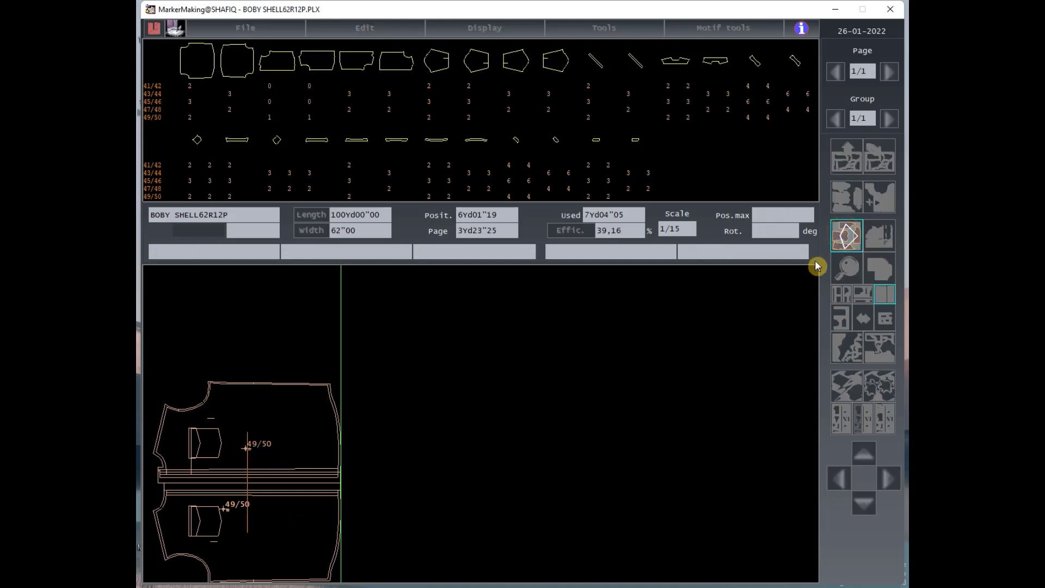
left_click(849, 246)
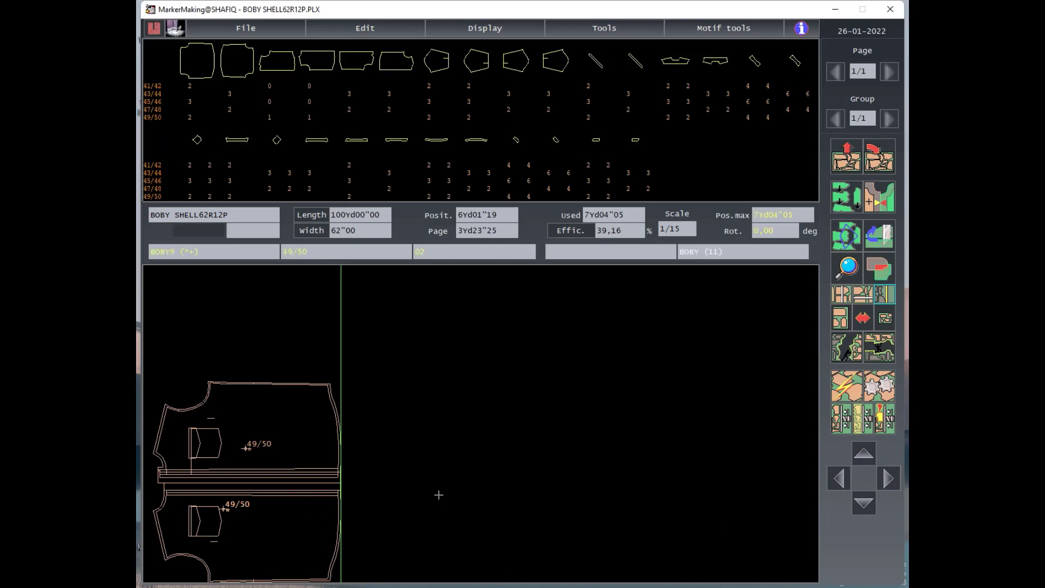
Jump between the marker start and end to check the placed pieces.
left_click(837, 478)
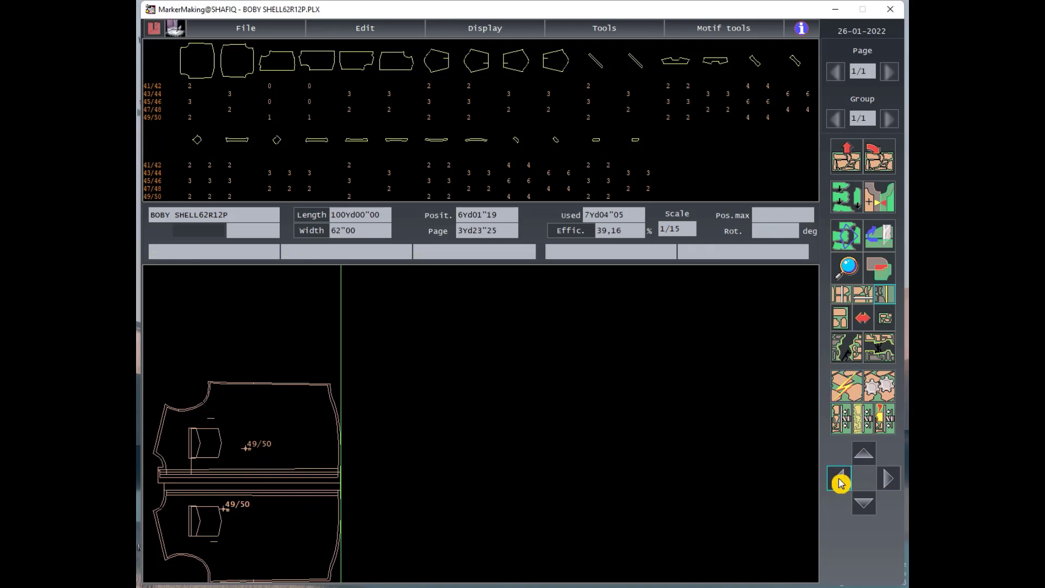
left_click(839, 479)
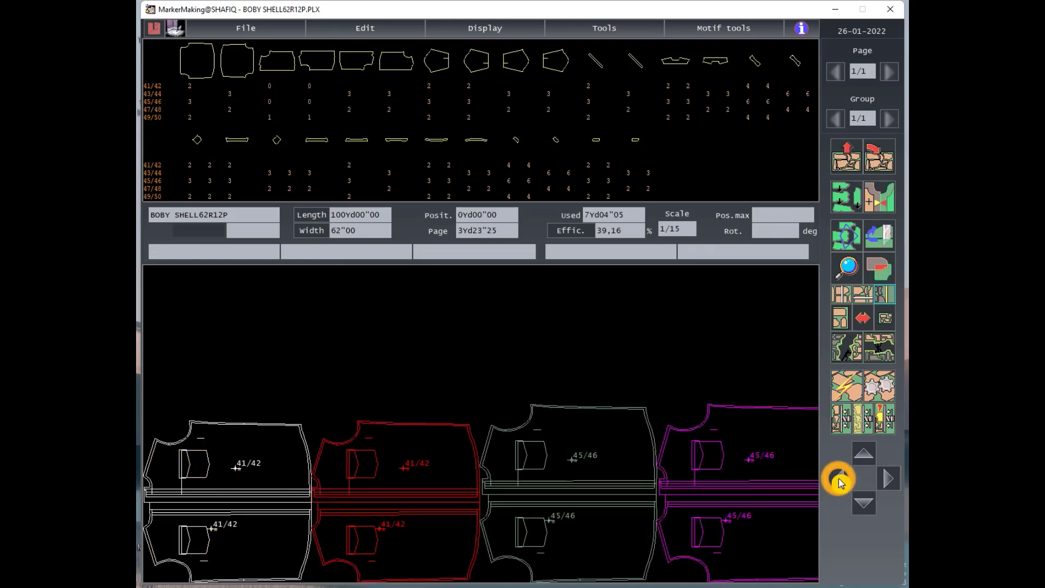
left_click(889, 479)
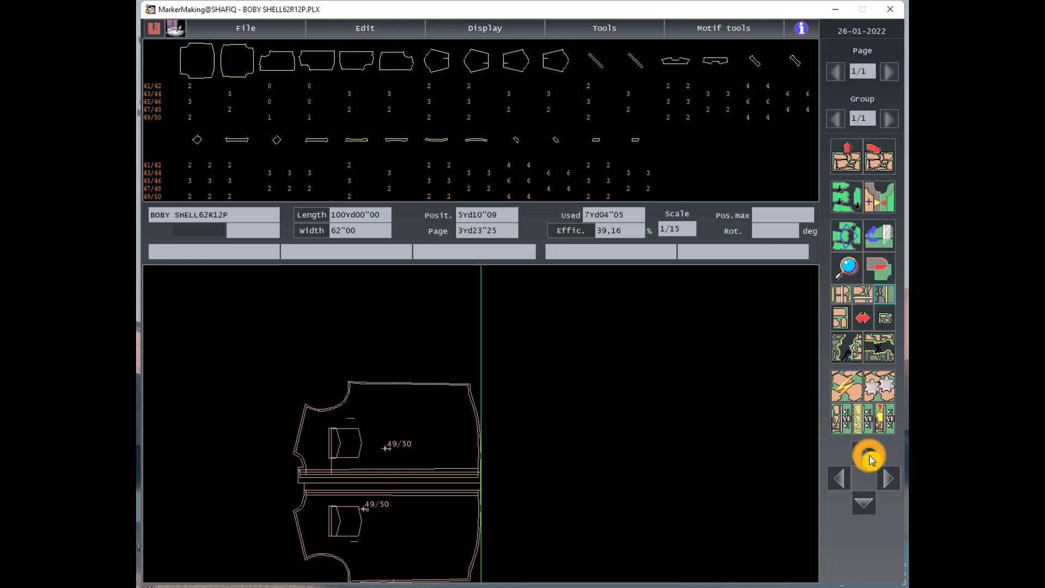
left_click(844, 482)
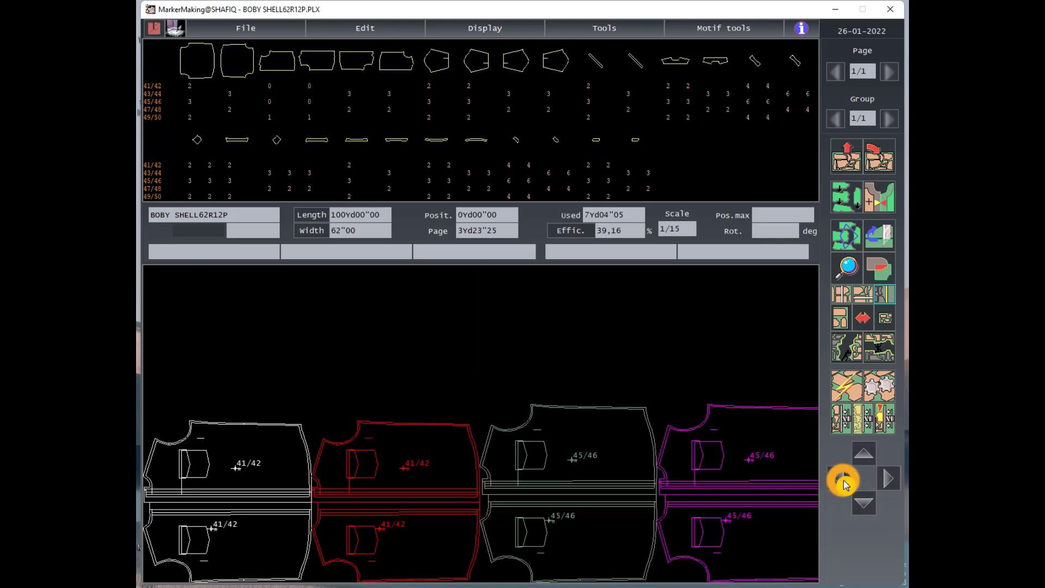
left_click(892, 482)
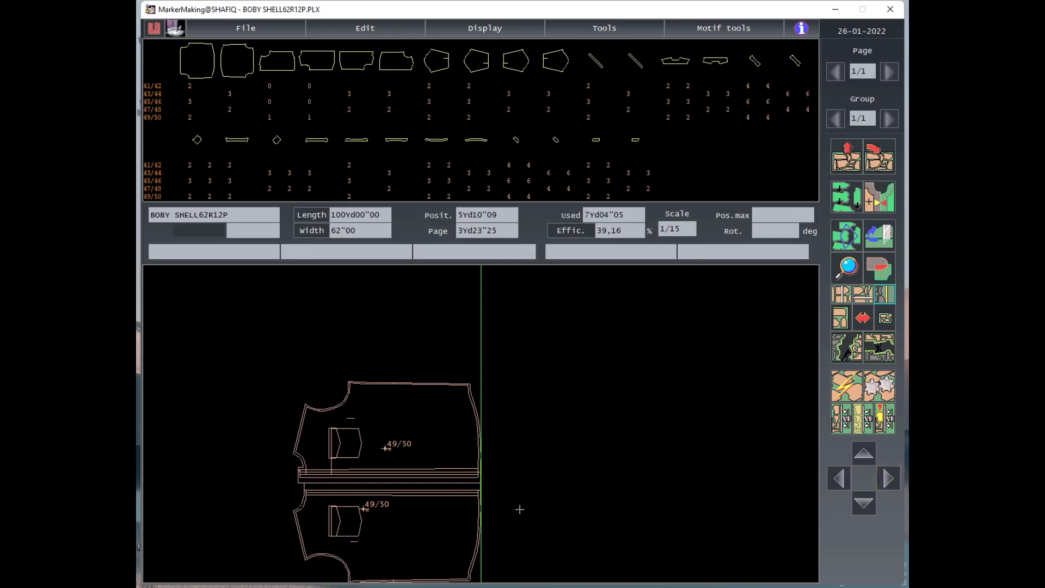
left_click(409, 515)
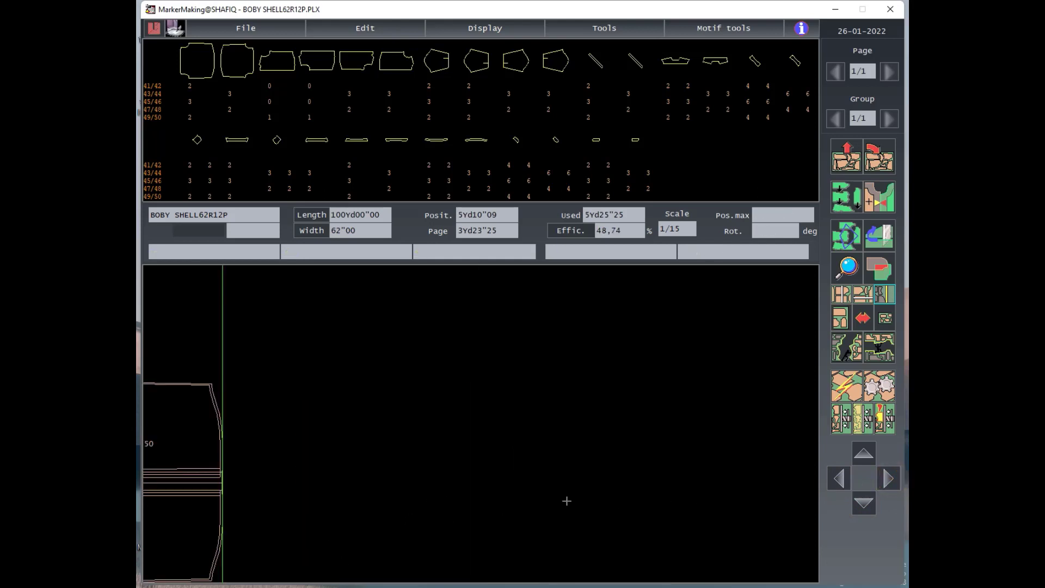
left_click(828, 474)
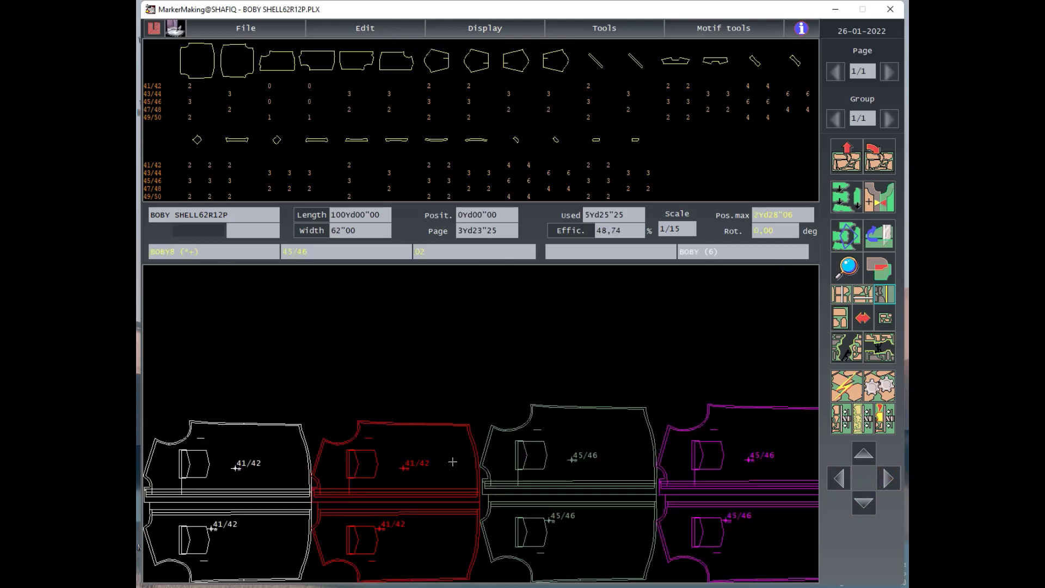
left_click(453, 501)
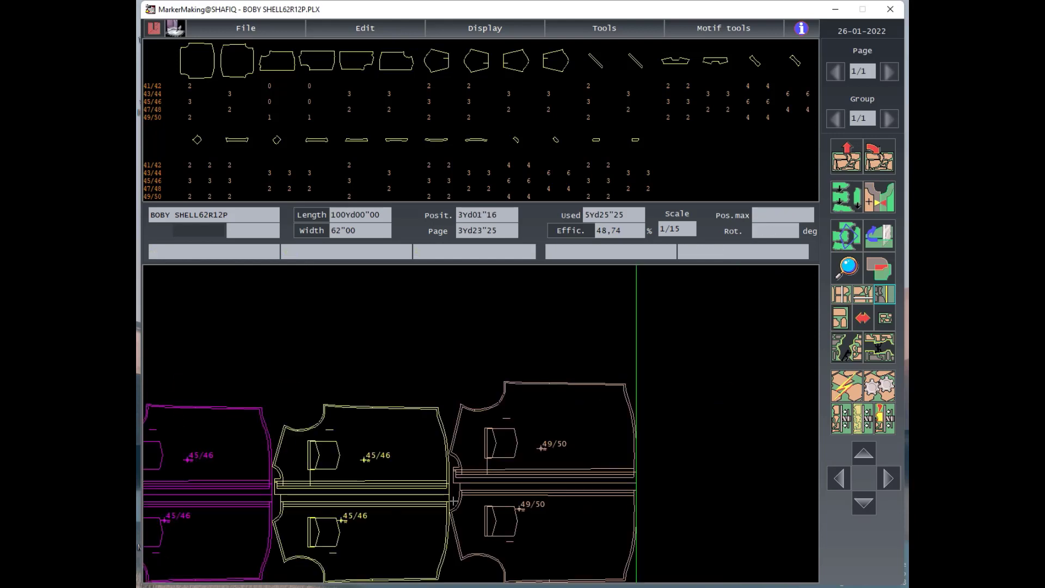
Pack another 49/50 piece at the marker end, raising efficiency to 49,78% with 6Yd26"12.
left_click(554, 522)
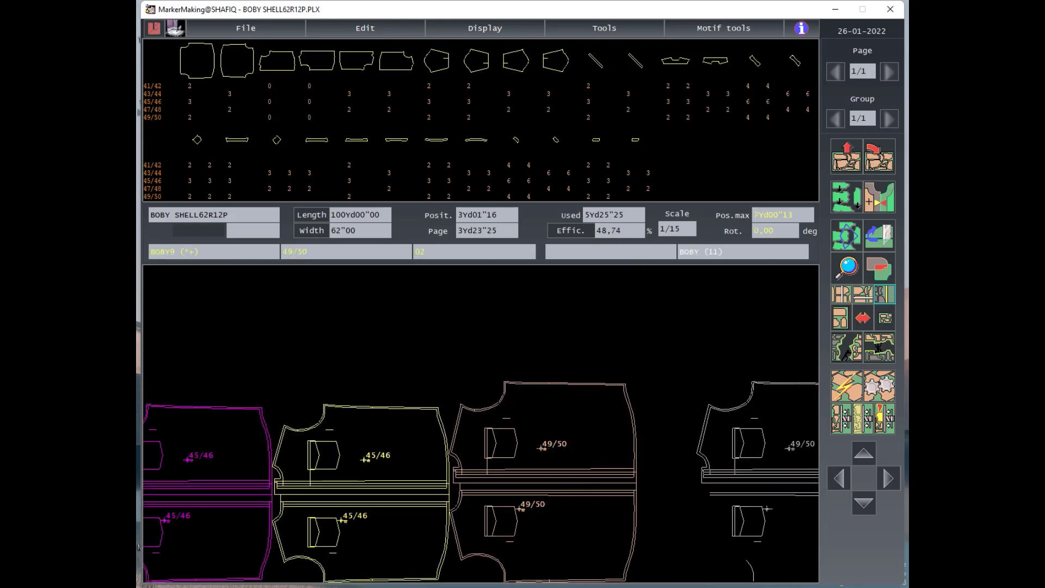
left_click(782, 499)
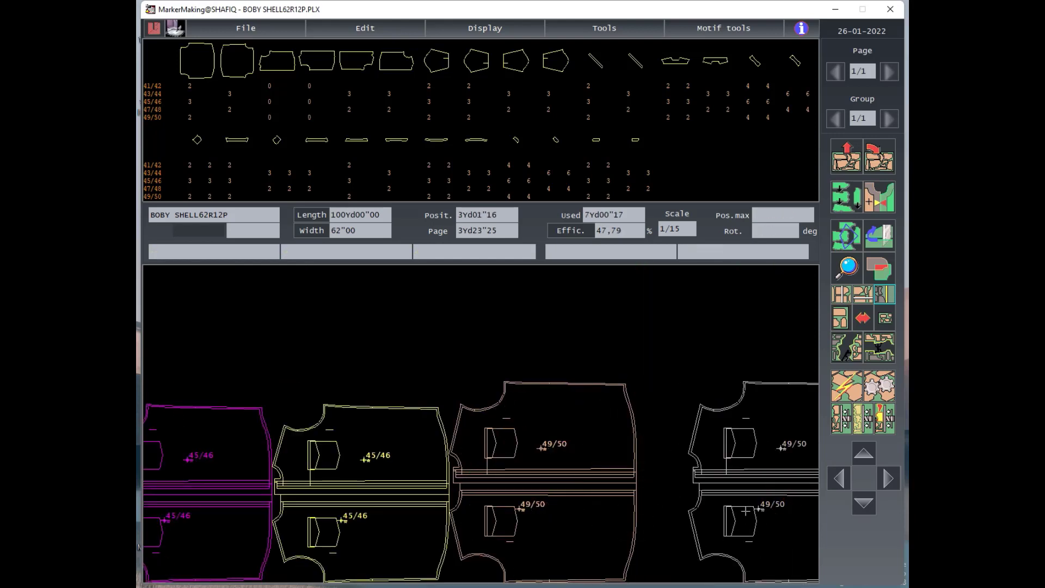
left_click(745, 509)
key("End")
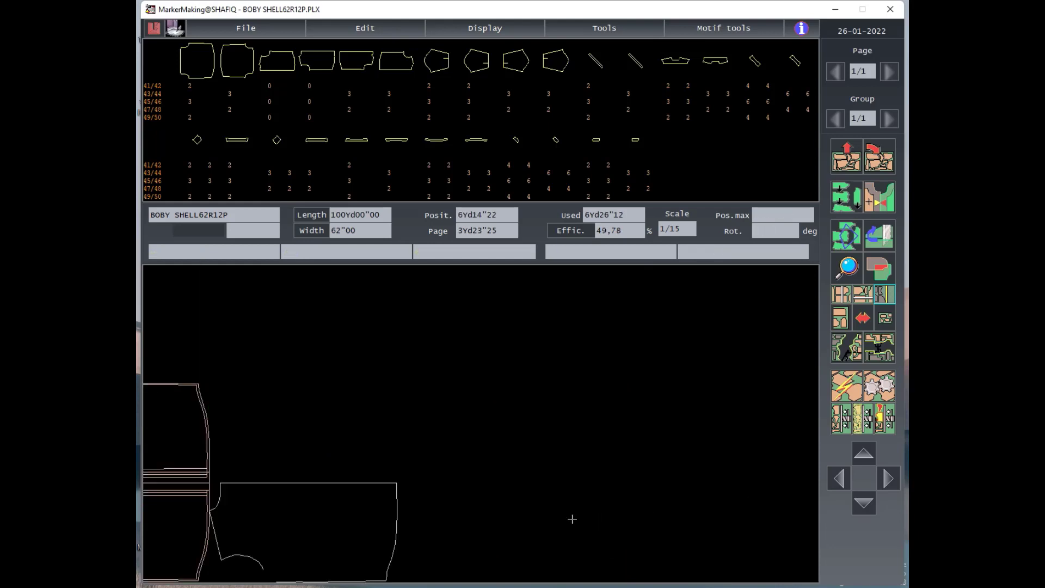
key("Home")
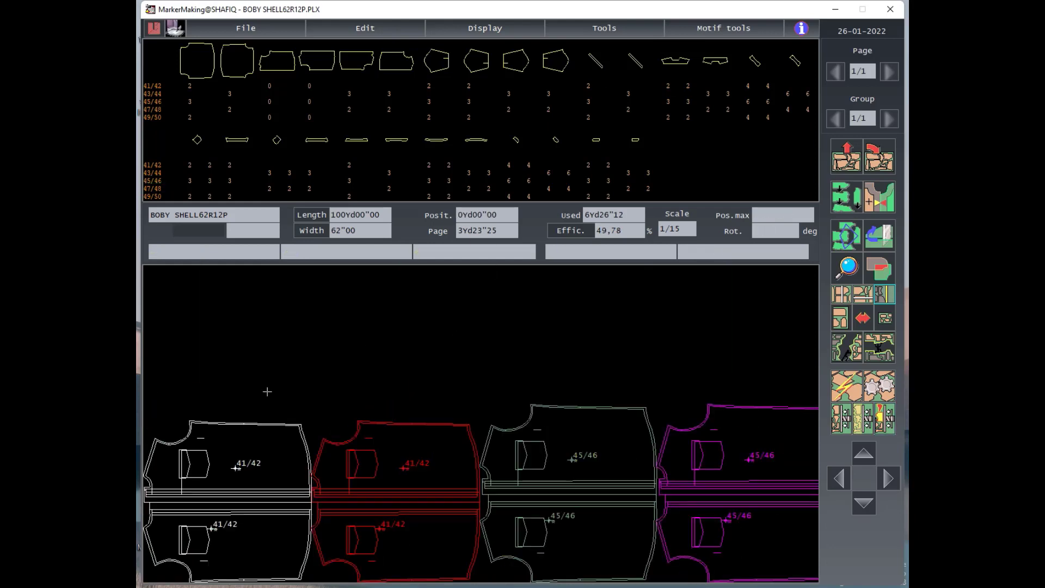
key("End")
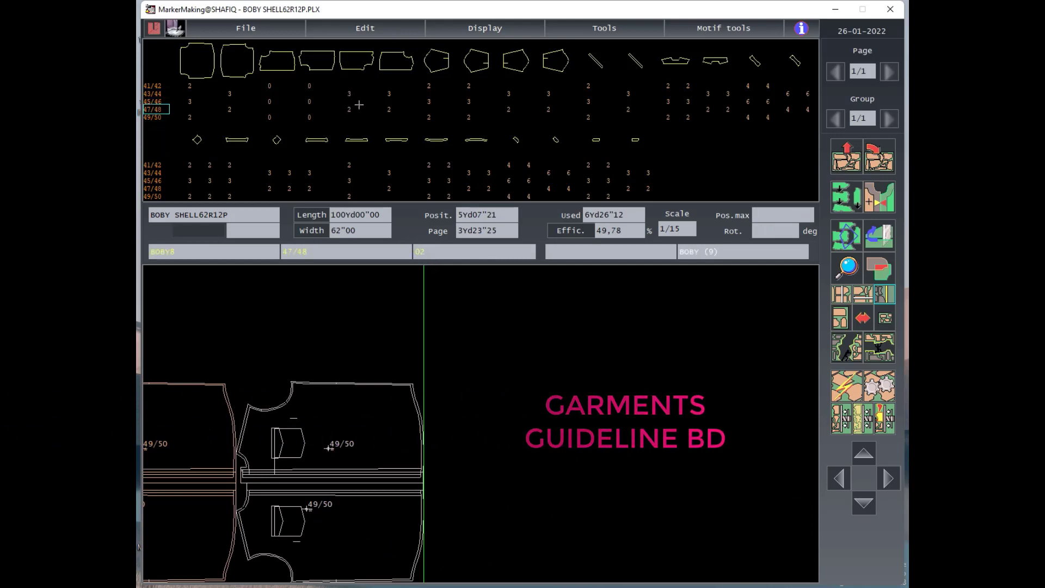
Place the first 43/44 pair rotated 180° after the 49/50 pieces, packed tightly.
left_click(349, 94)
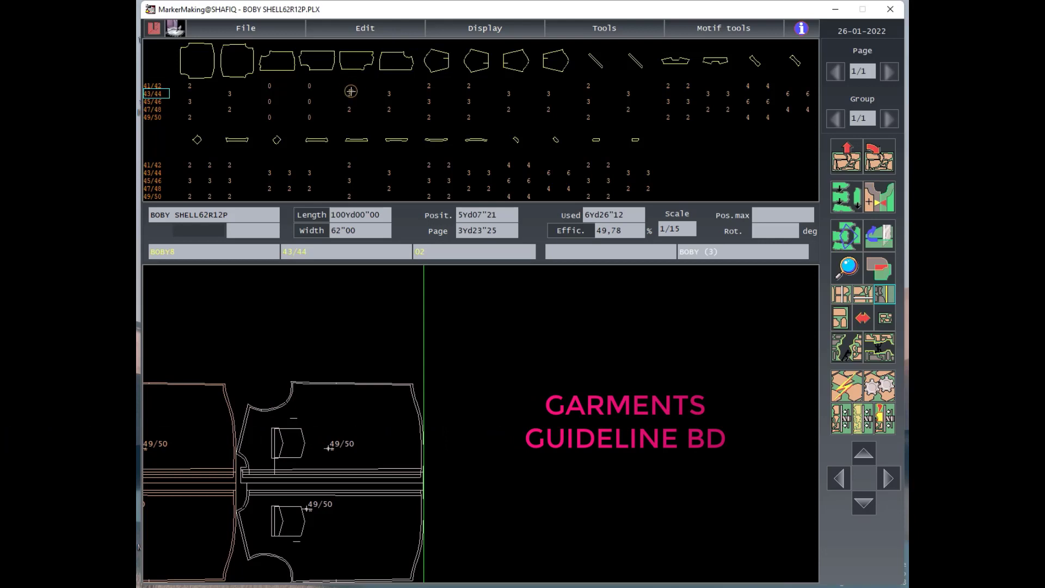
left_click(390, 94)
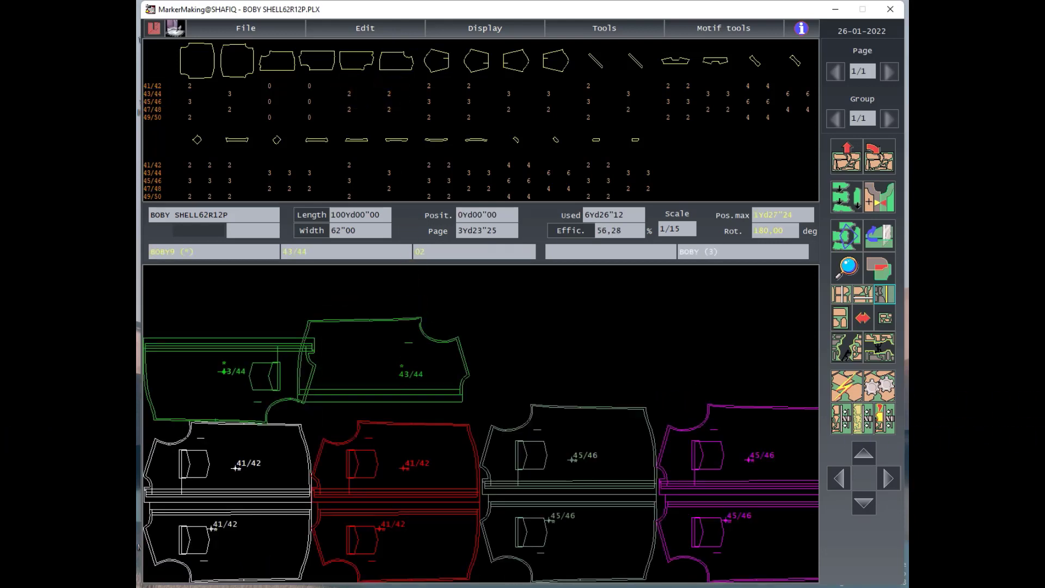
left_click(448, 311)
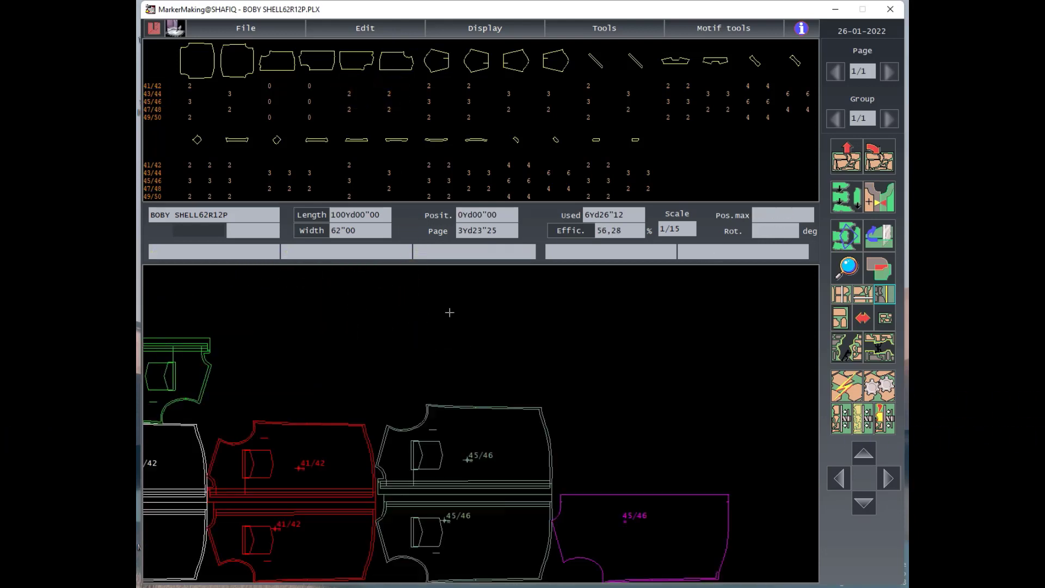
left_click(547, 353)
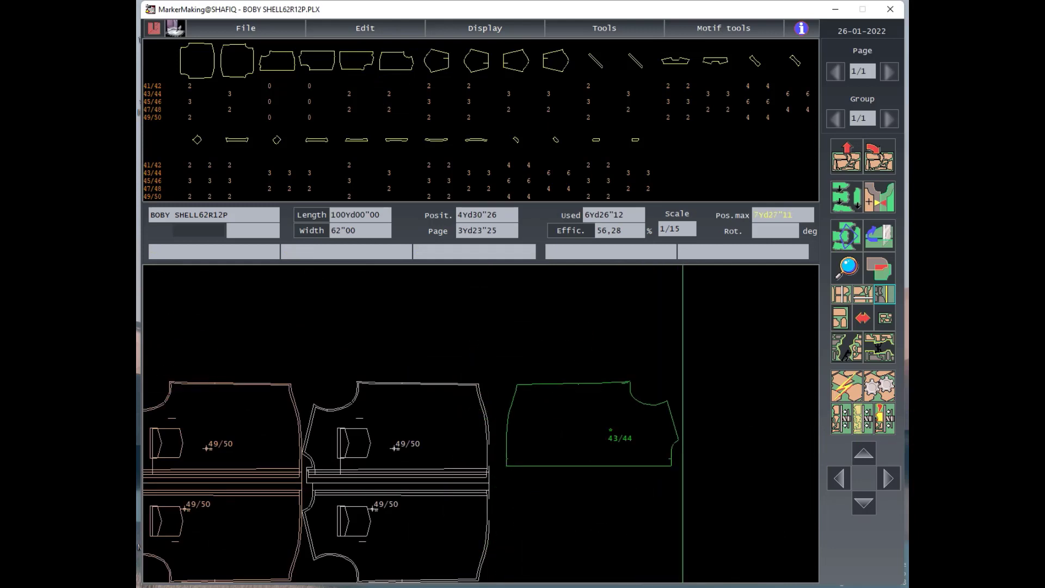
left_click(602, 409)
left_click(215, 304)
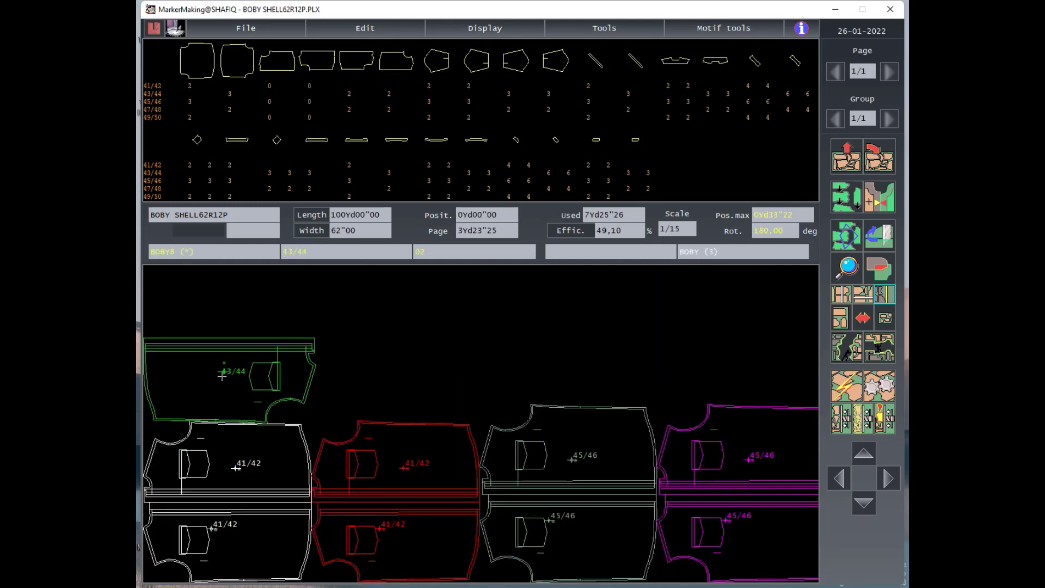
left_click(539, 459)
left_click(538, 458)
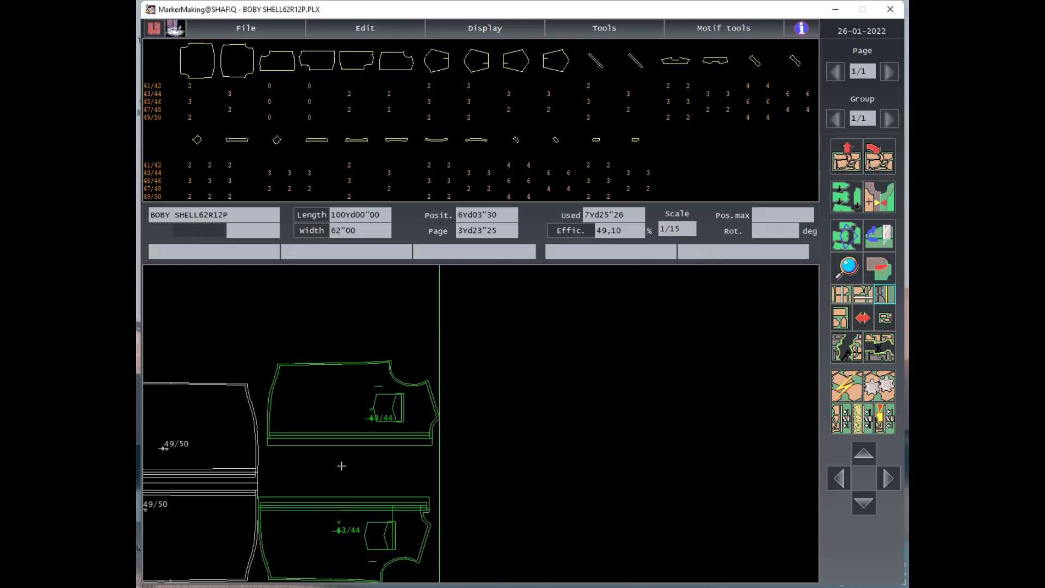
left_click(329, 406)
left_click(343, 448)
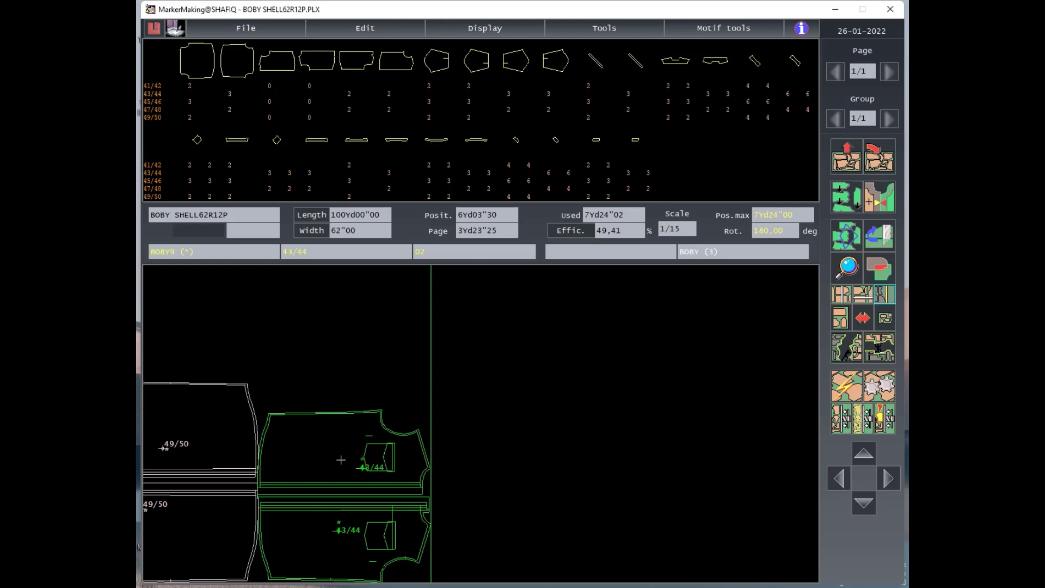
left_click(339, 456)
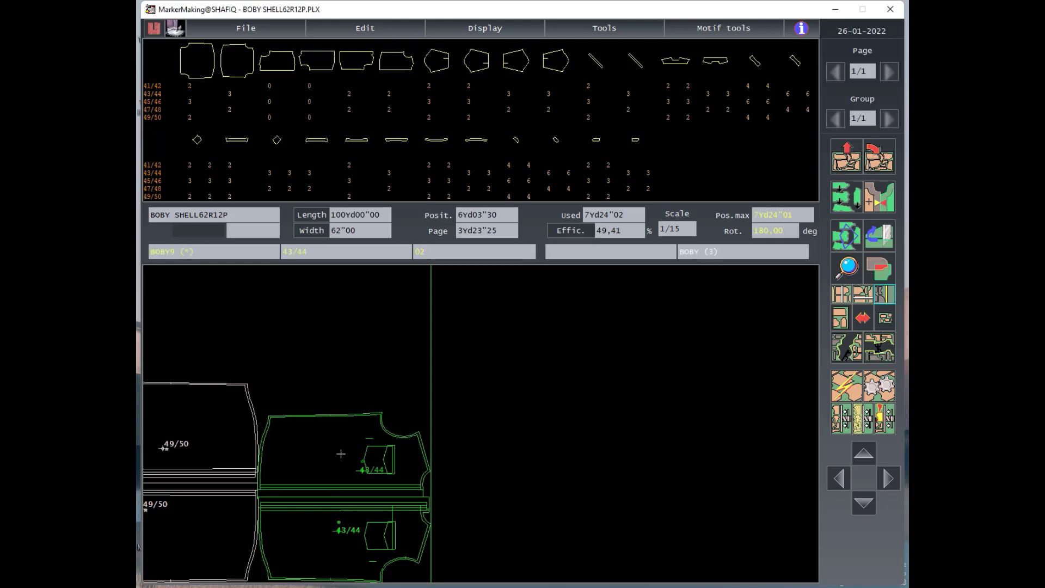
Pack the blue and orange 43/44 pairs against the previous ones, using 9Yd19"13.
left_click(859, 250)
left_click(844, 234)
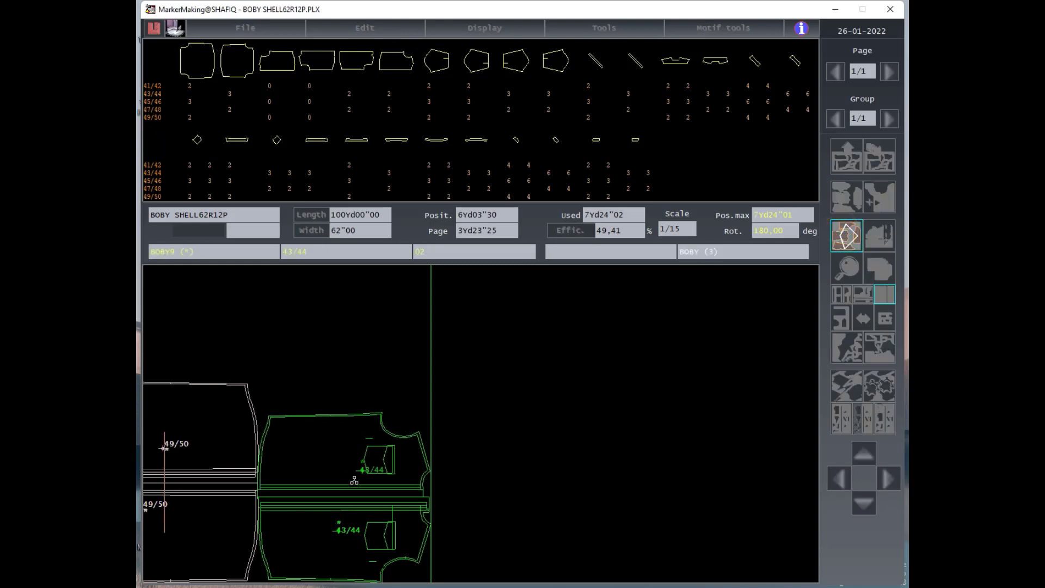
left_click(854, 246)
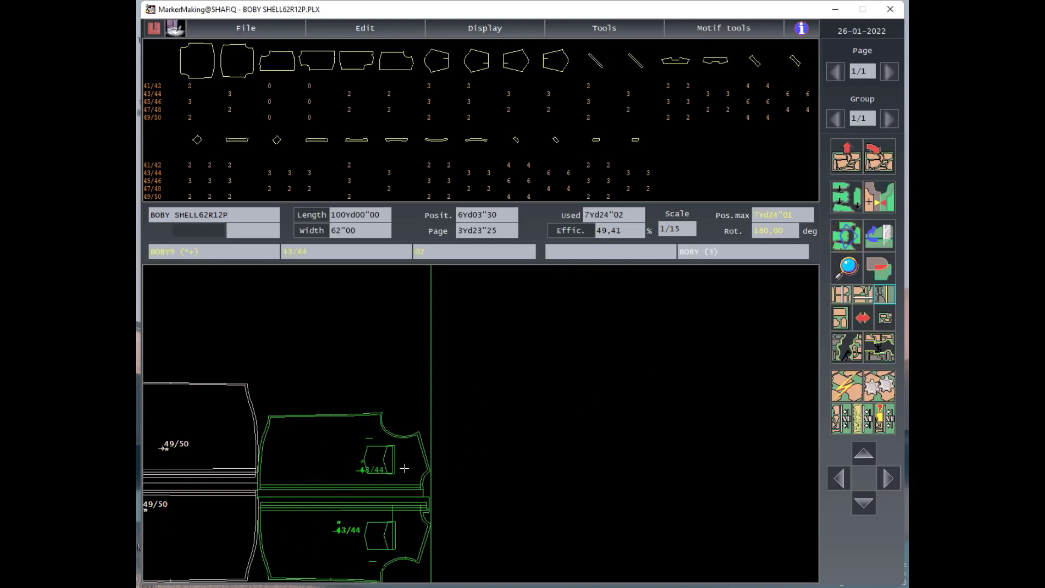
left_click(405, 468)
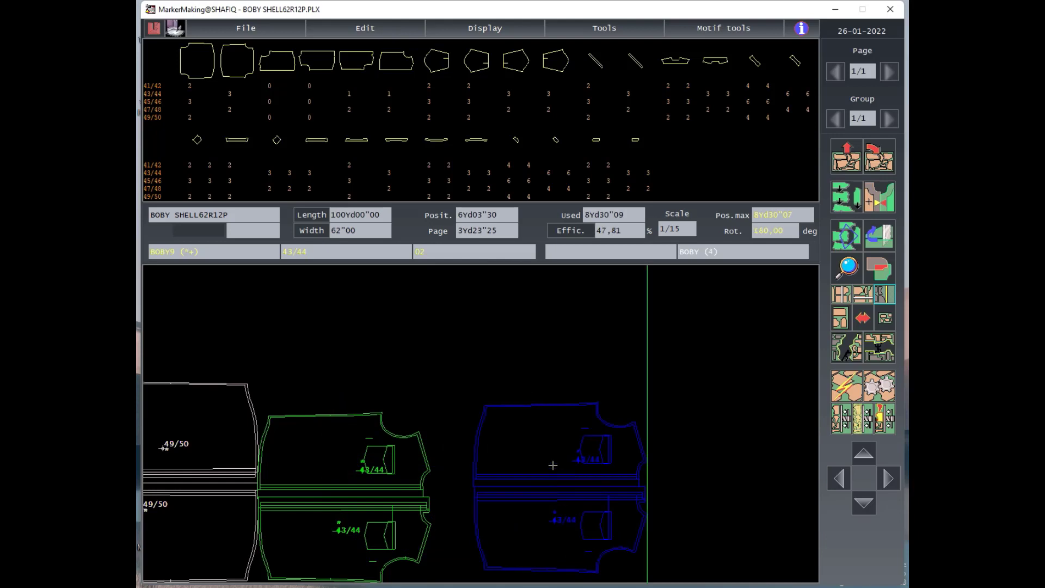
left_click(531, 414)
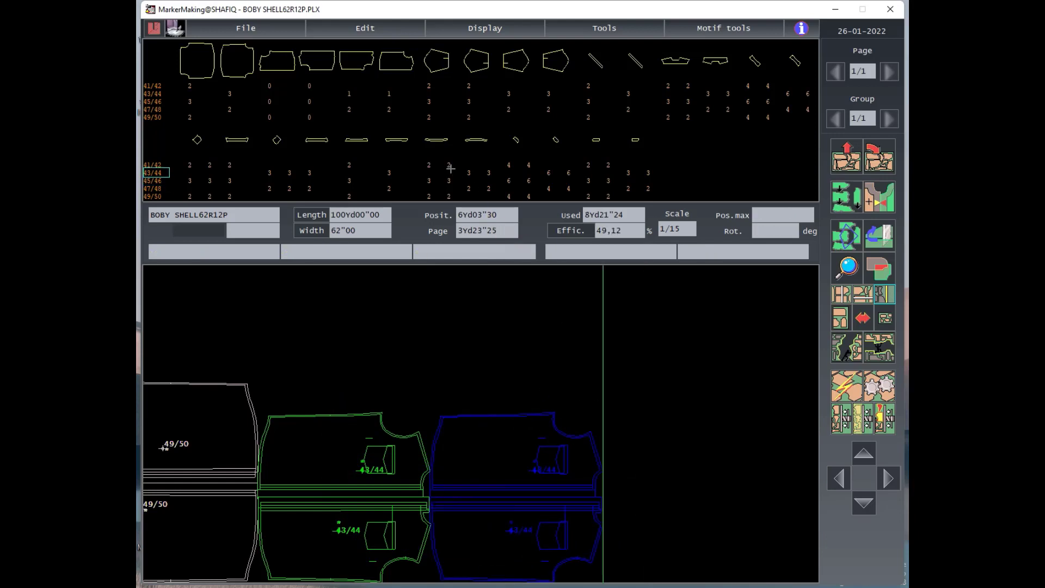
left_click(567, 532)
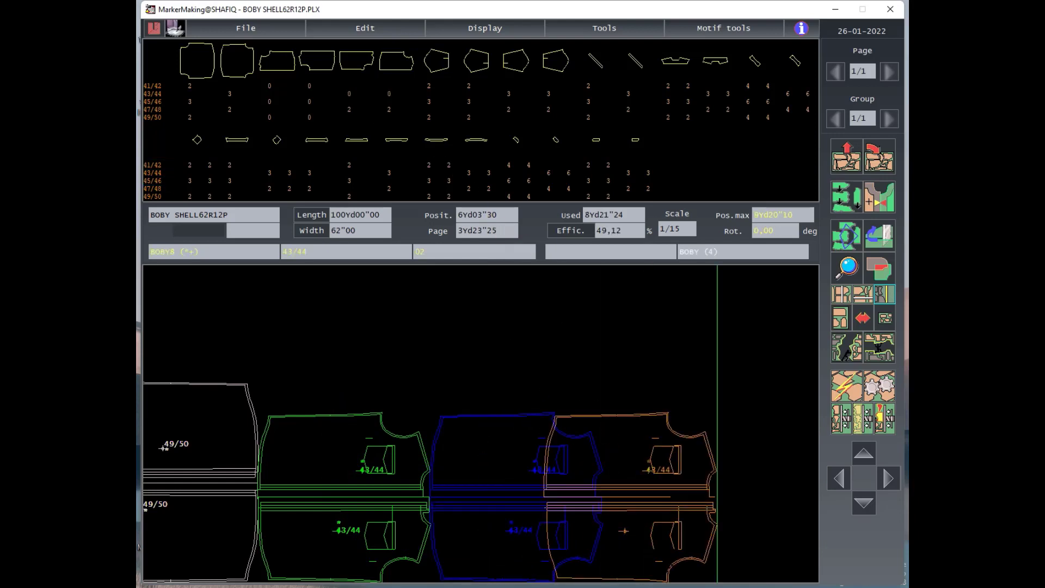
left_click(708, 514)
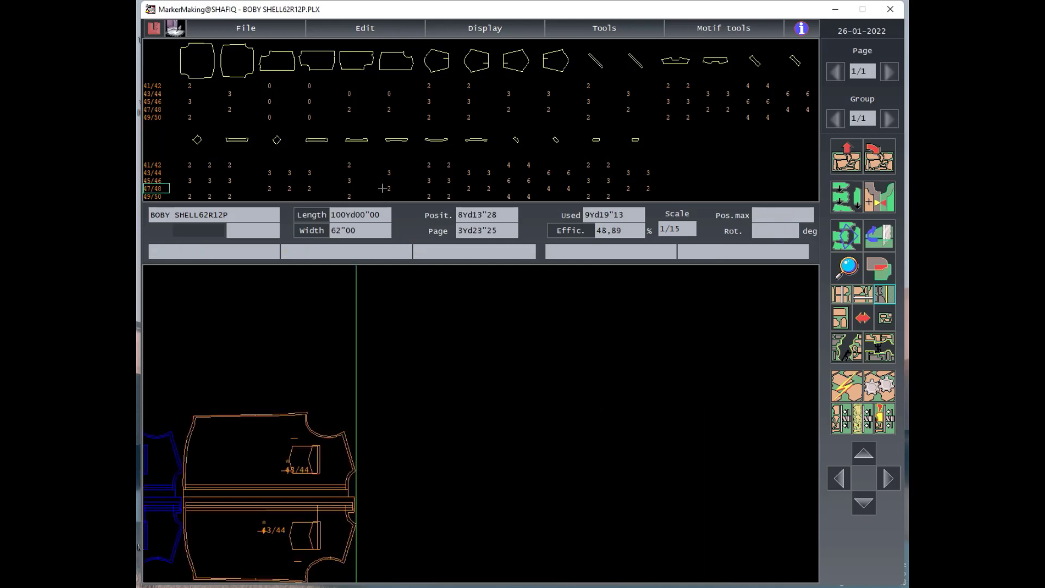
Take a blue 47/48 piece from stock and carry it to the marker end.
left_click(393, 108)
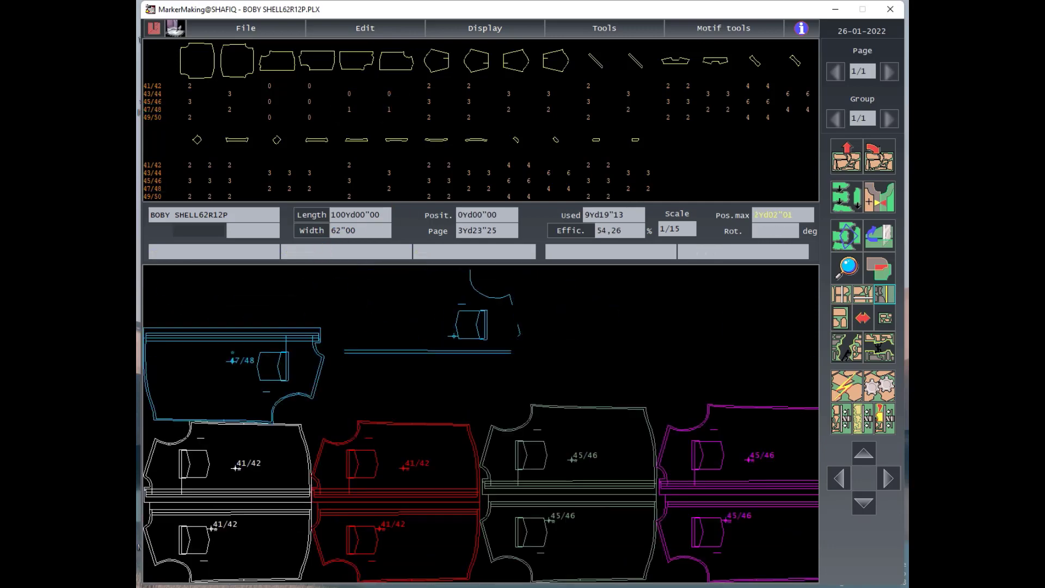
left_click(457, 314)
left_click(212, 359)
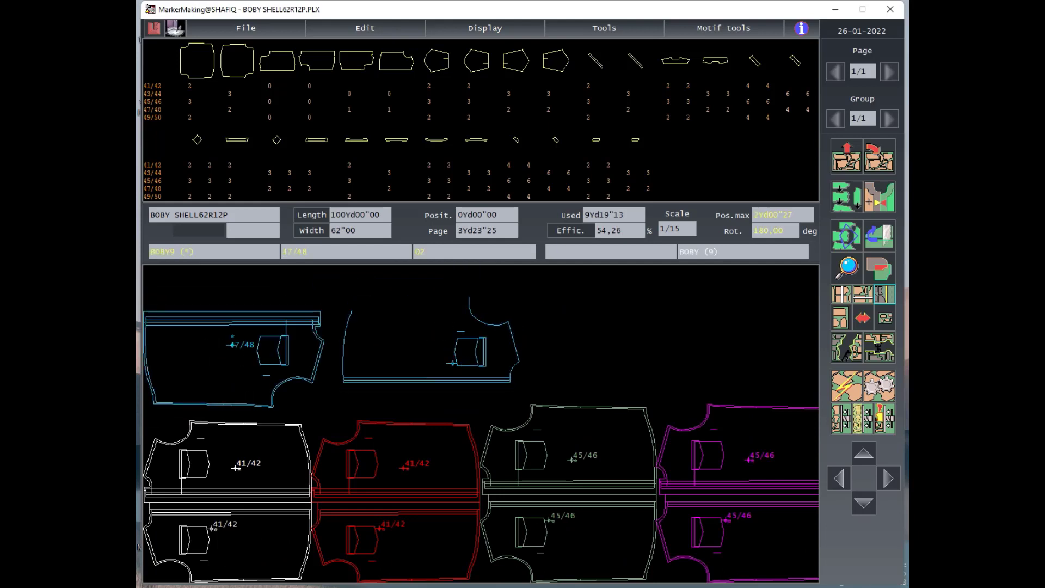
left_click(414, 360)
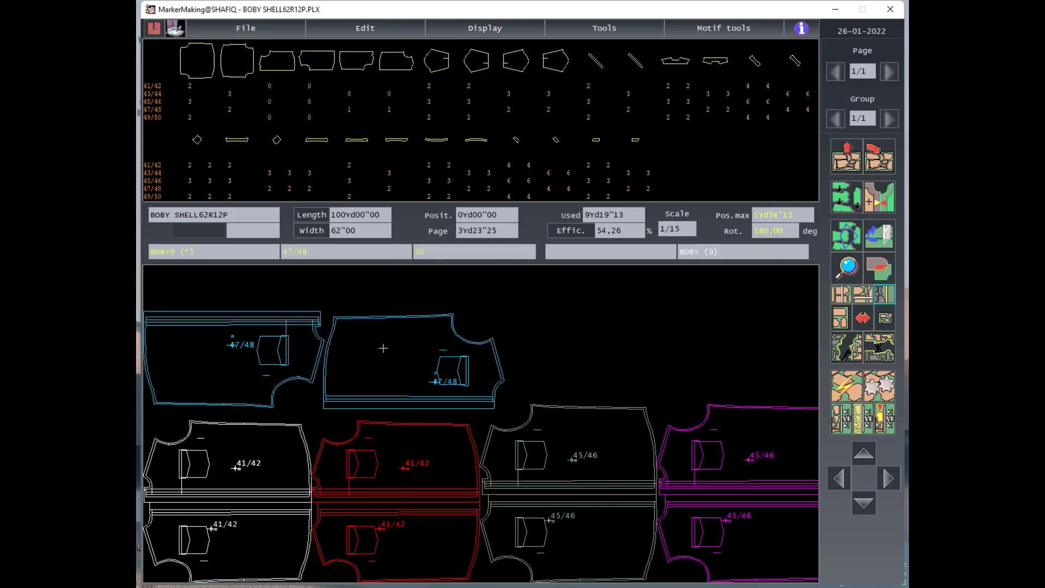
left_click(415, 347)
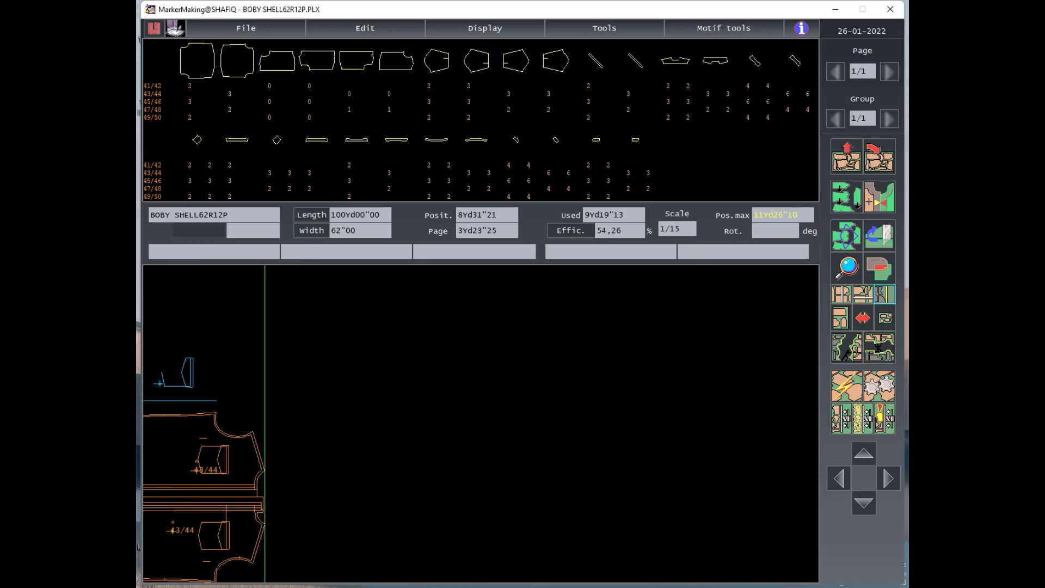
left_click(416, 392)
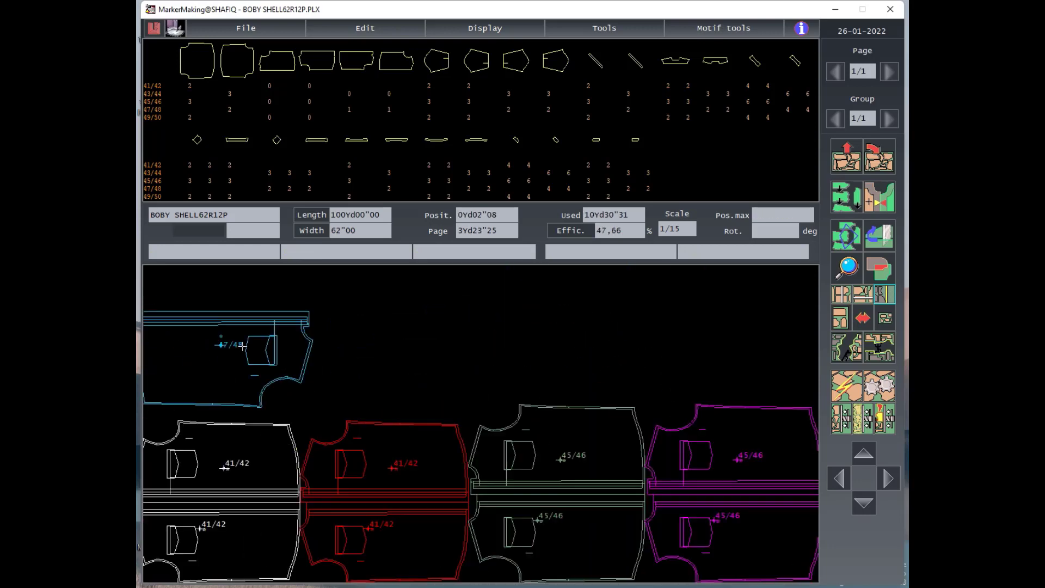
left_click(242, 345)
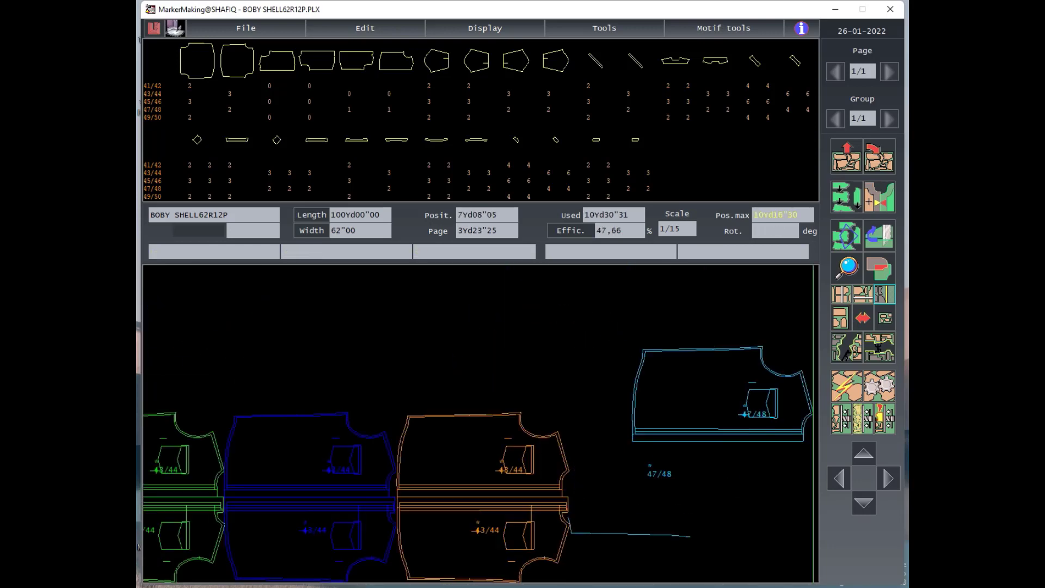
Turn the blue and purple 47/48 pieces 180° and butt them against the orange piece, reaching 49,46%.
left_click(687, 546)
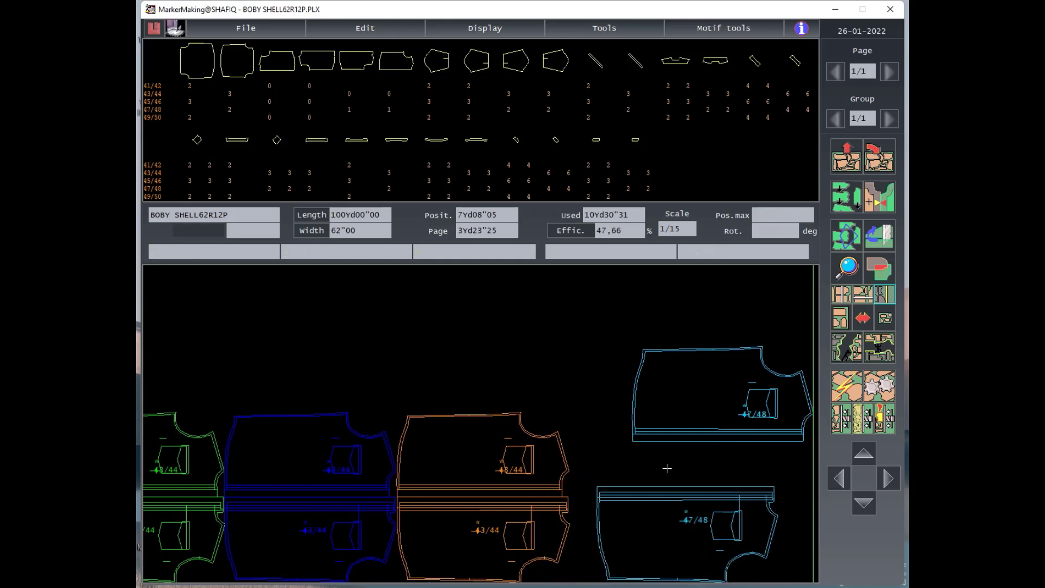
left_click_drag(679, 382, 645, 428)
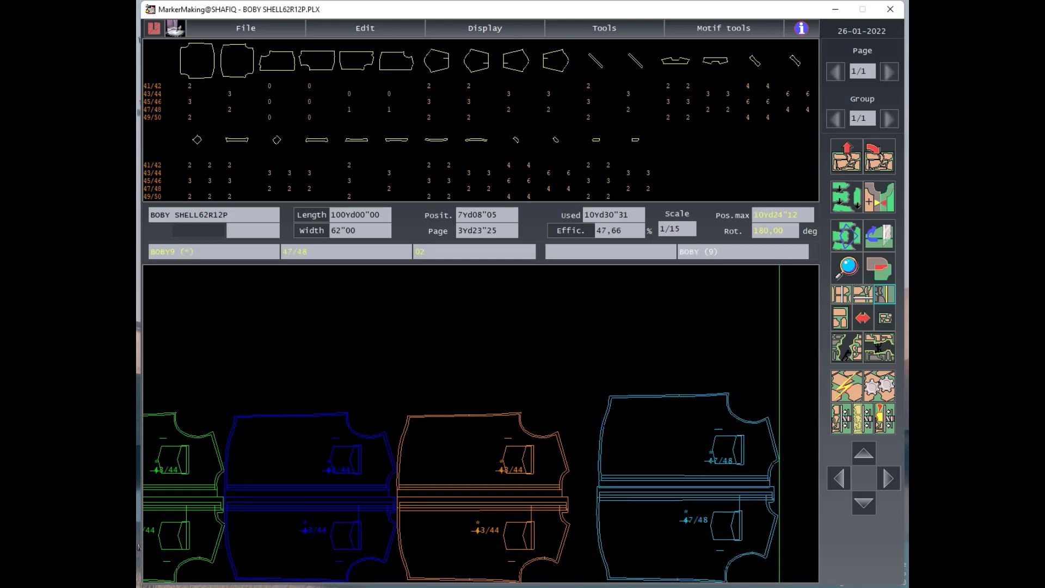
left_click(687, 437)
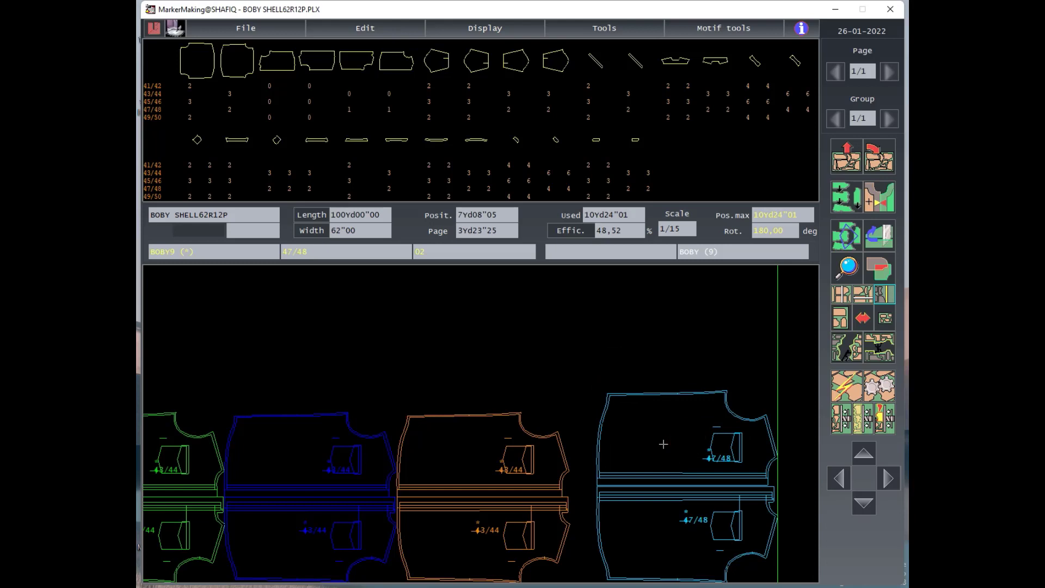
left_click(846, 235)
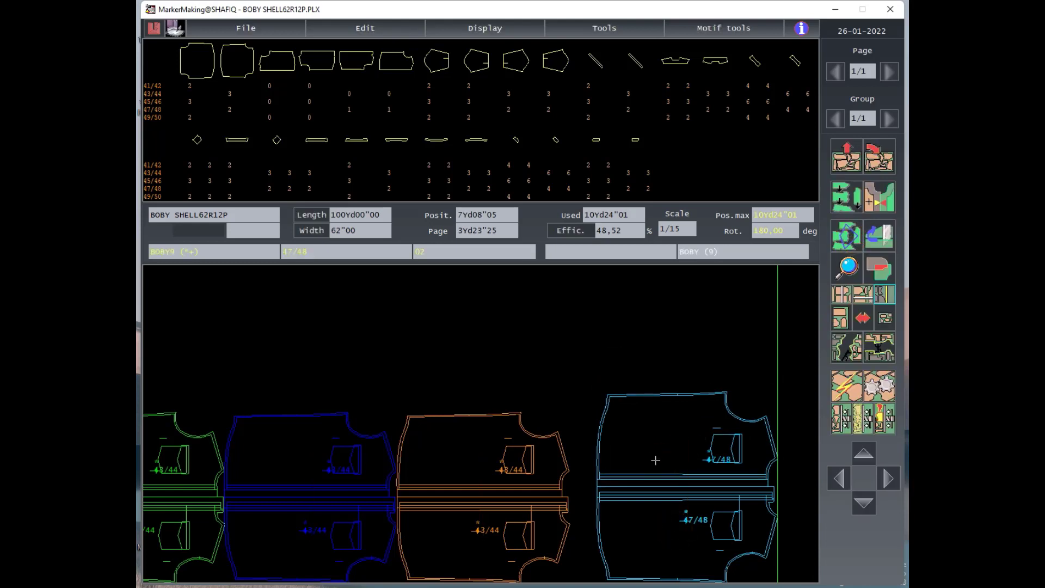
left_click(656, 461)
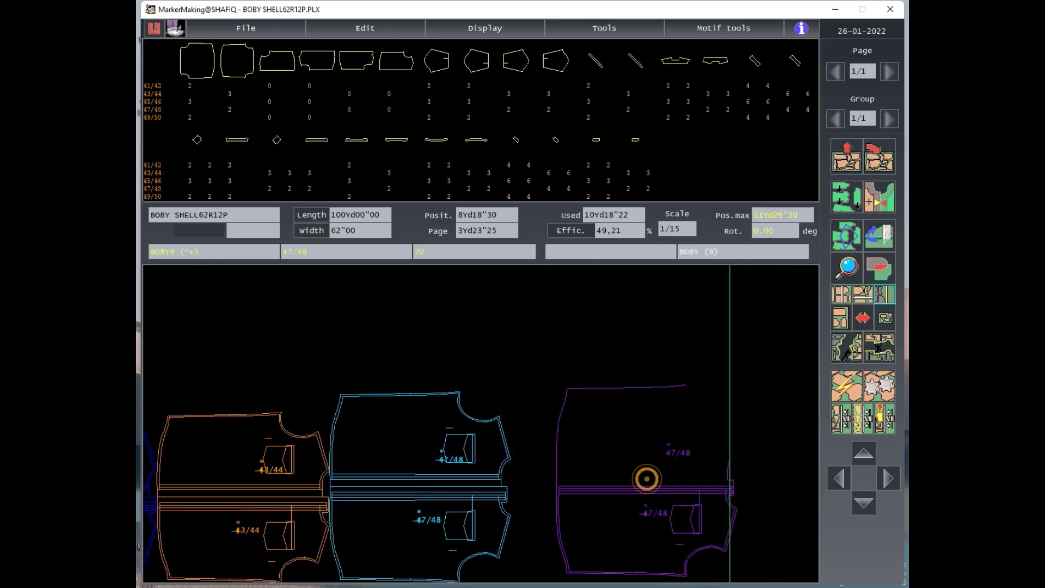
right_click(615, 501)
left_click(615, 502)
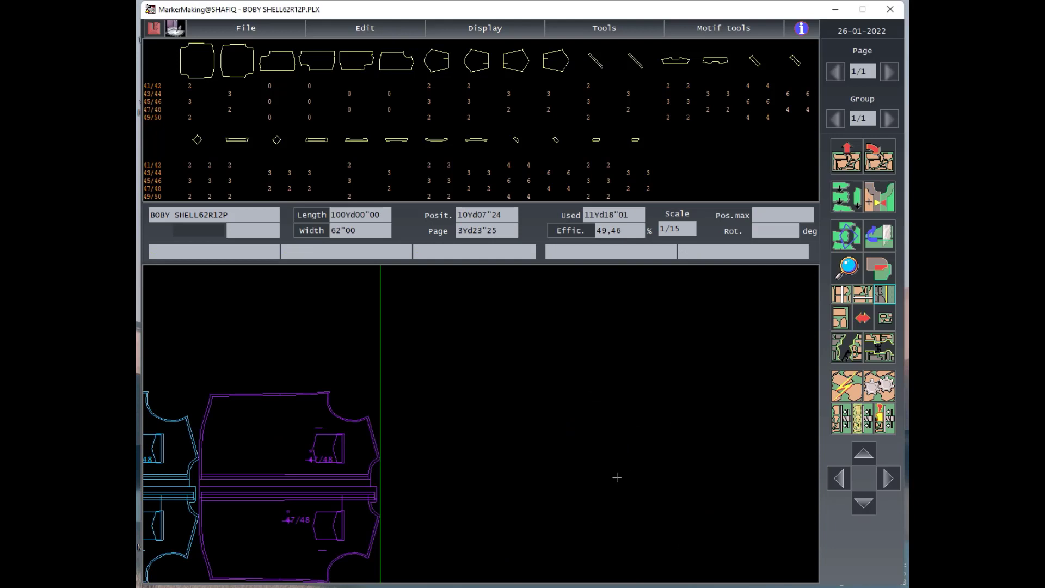
key("Home")
Place two 49/50 pieces at the marker end, beside the purple pieces and against the end line.
left_click(281, 469)
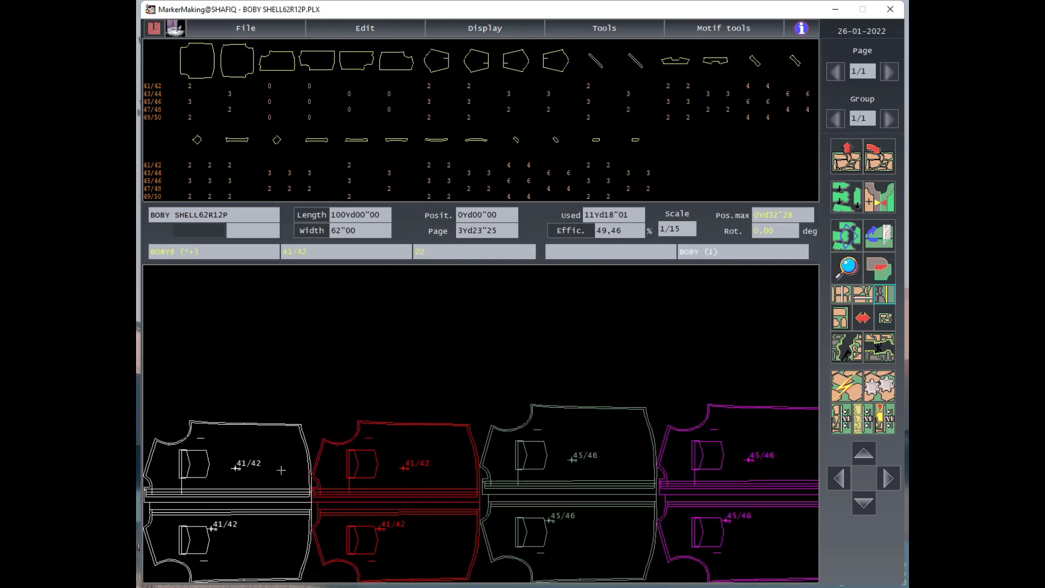
left_click(477, 454)
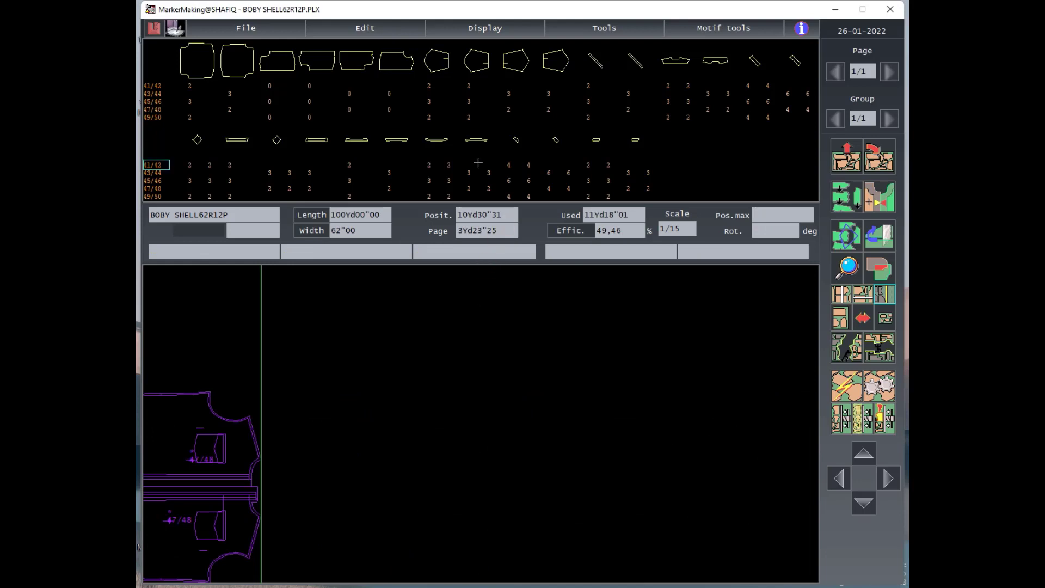
left_click(430, 117)
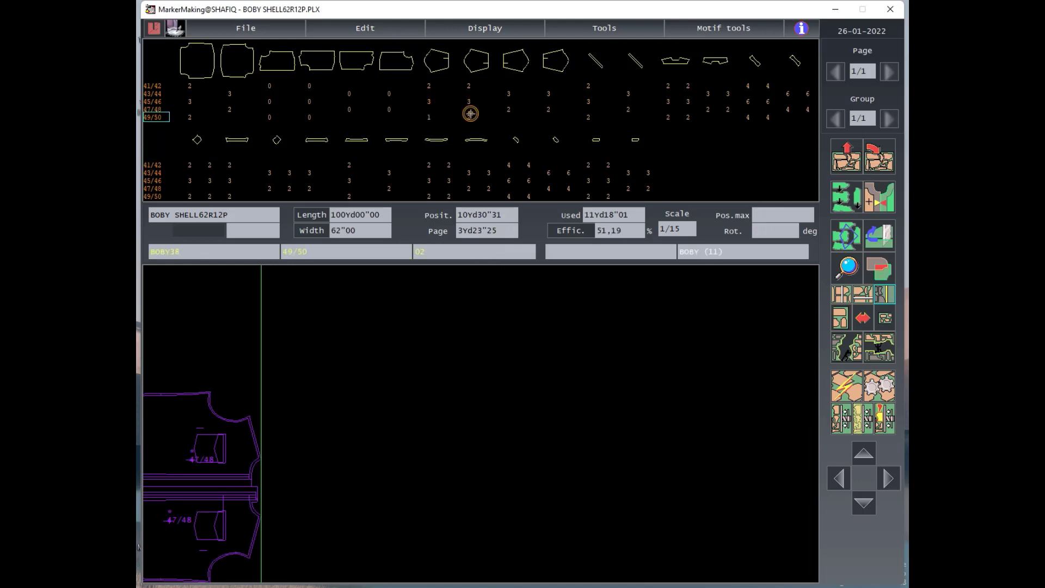
left_click(470, 113)
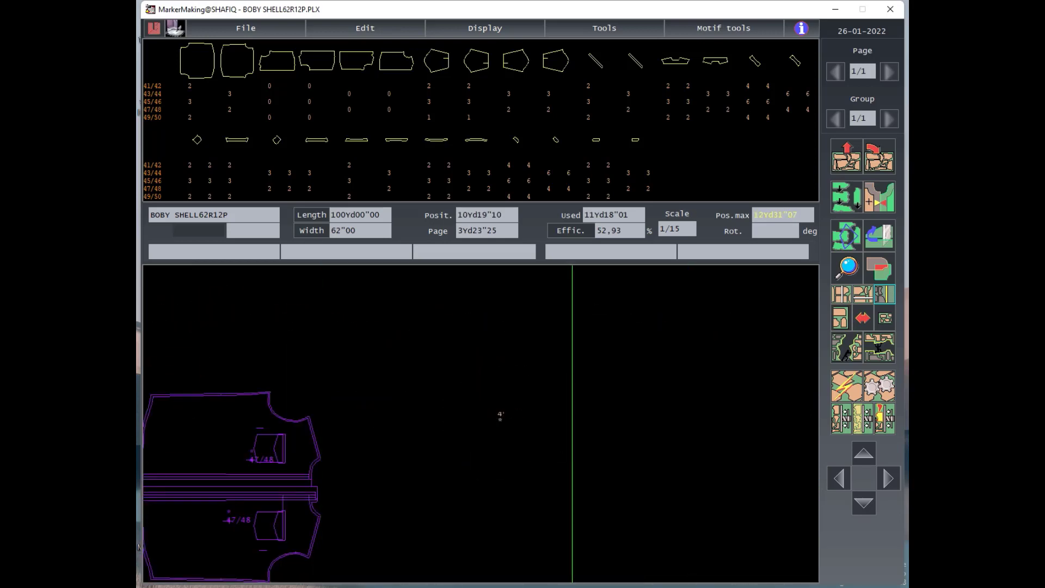
left_click(373, 426)
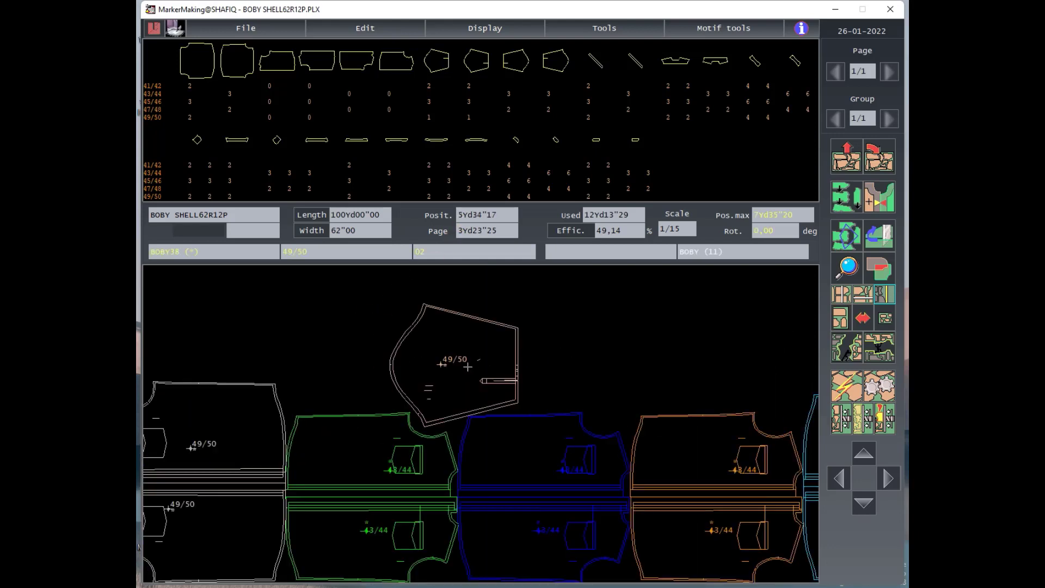
left_click(468, 367)
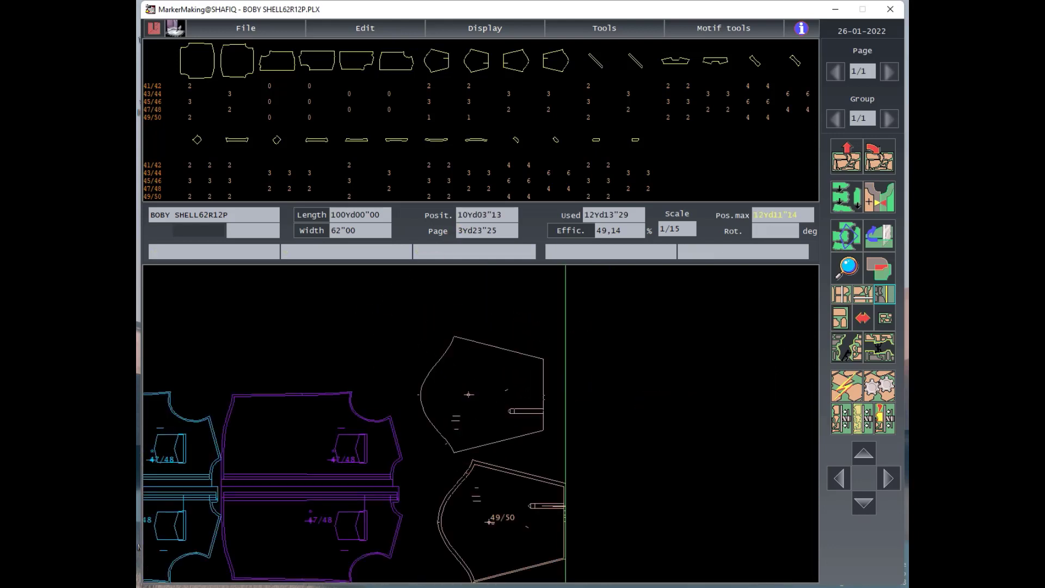
left_click(492, 388)
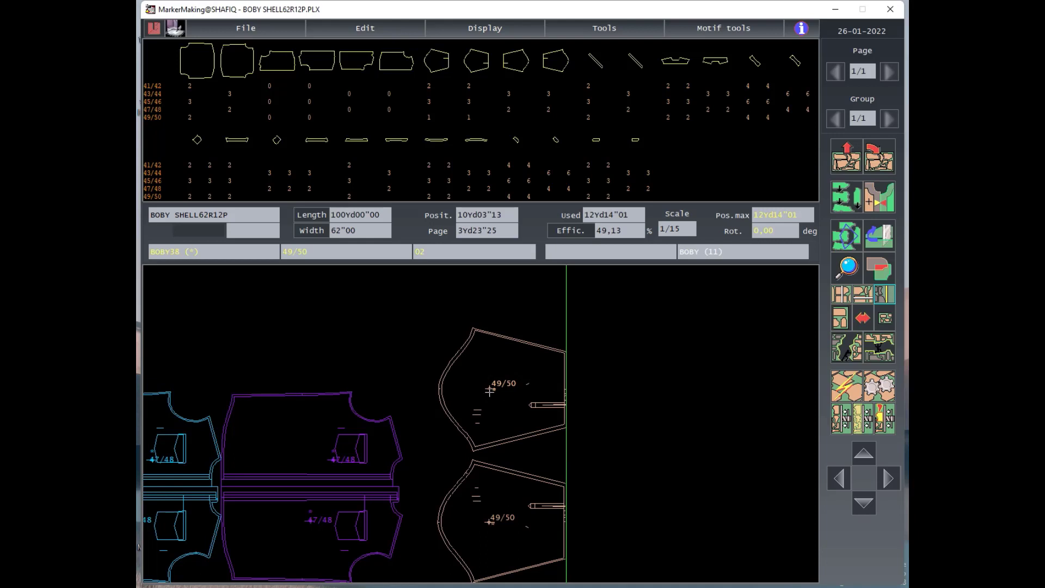
key("Down")
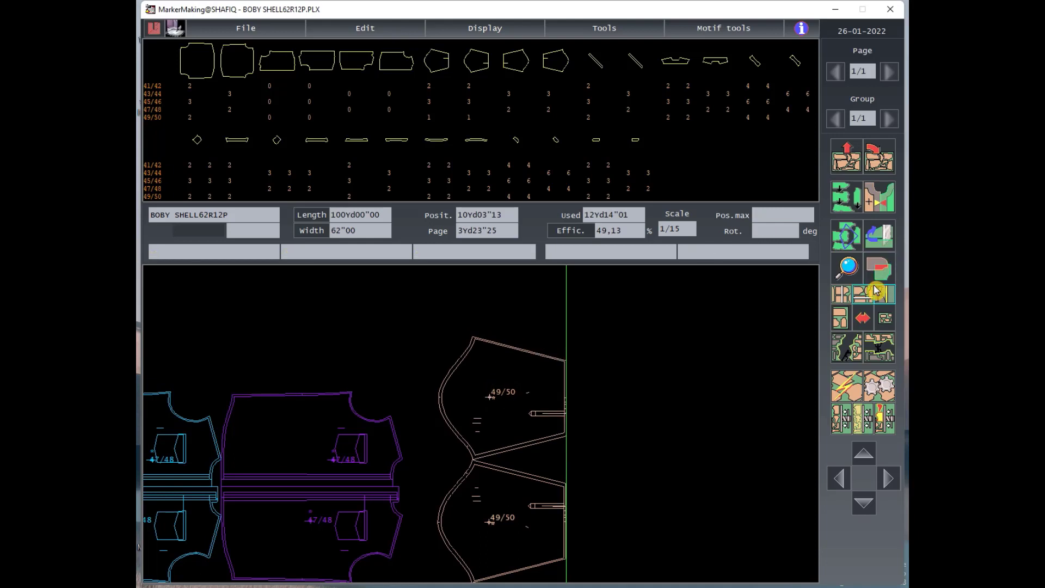
Reposition the upper and lower 49/50 pieces tightly against the purple piece and end line.
left_click(863, 294)
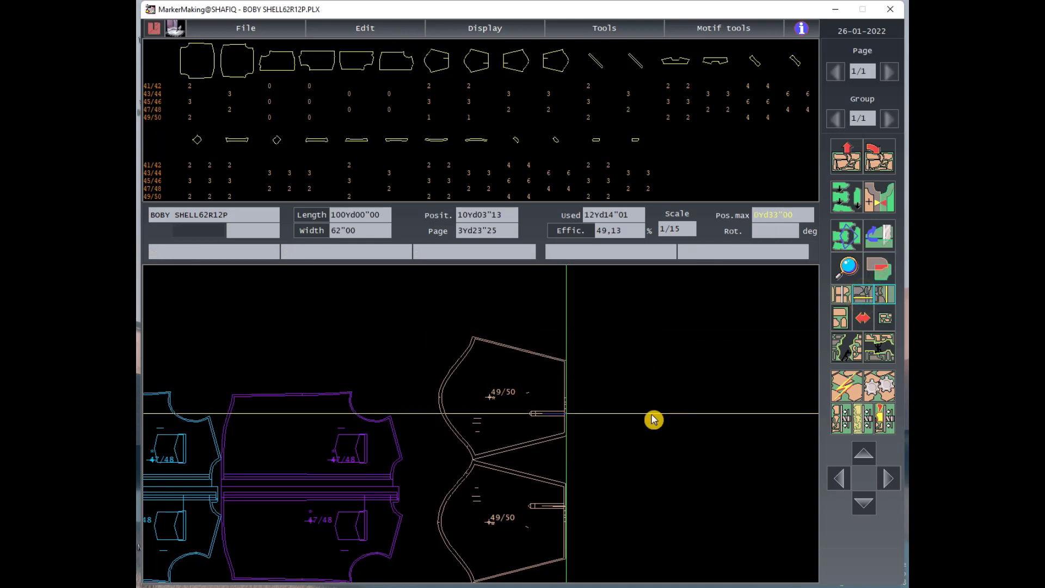
left_click(592, 377)
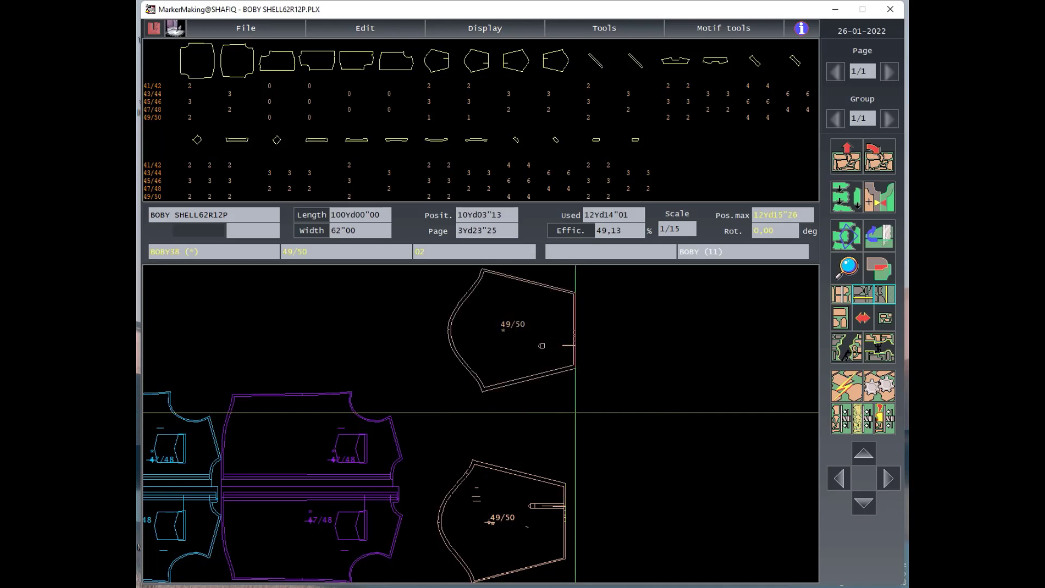
left_click(497, 346)
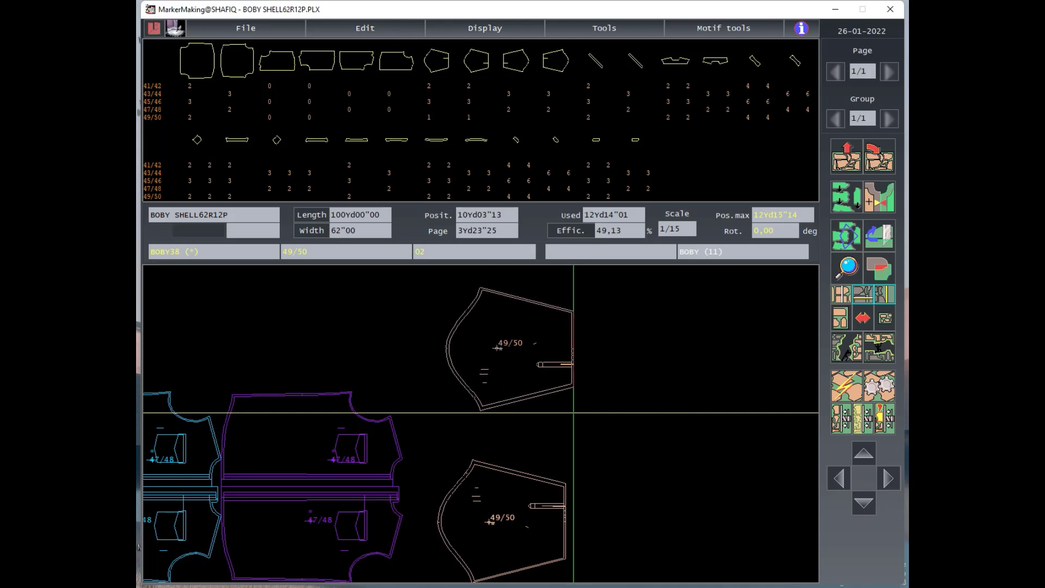
left_click(499, 500)
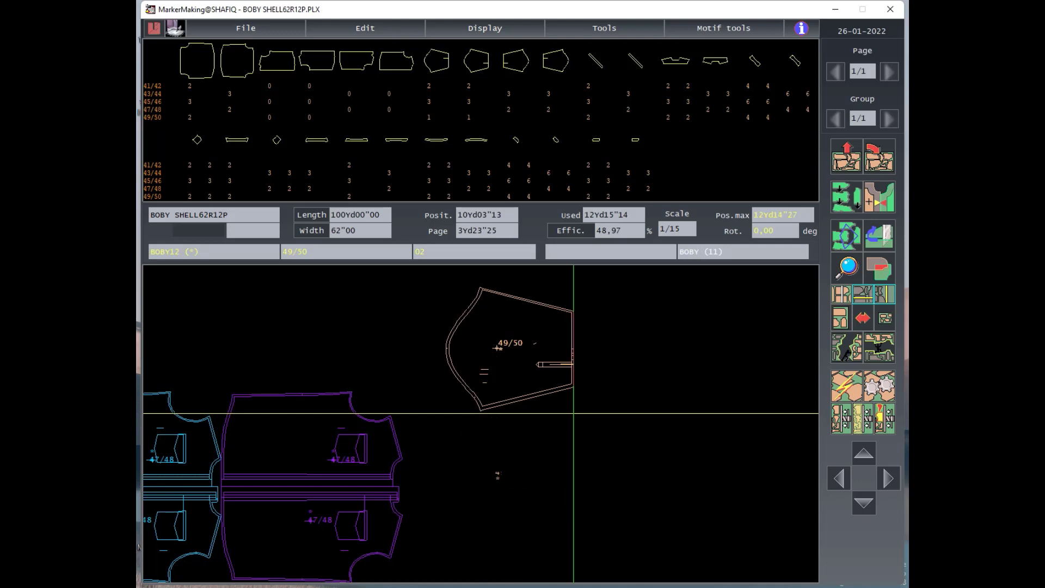
left_click(511, 473)
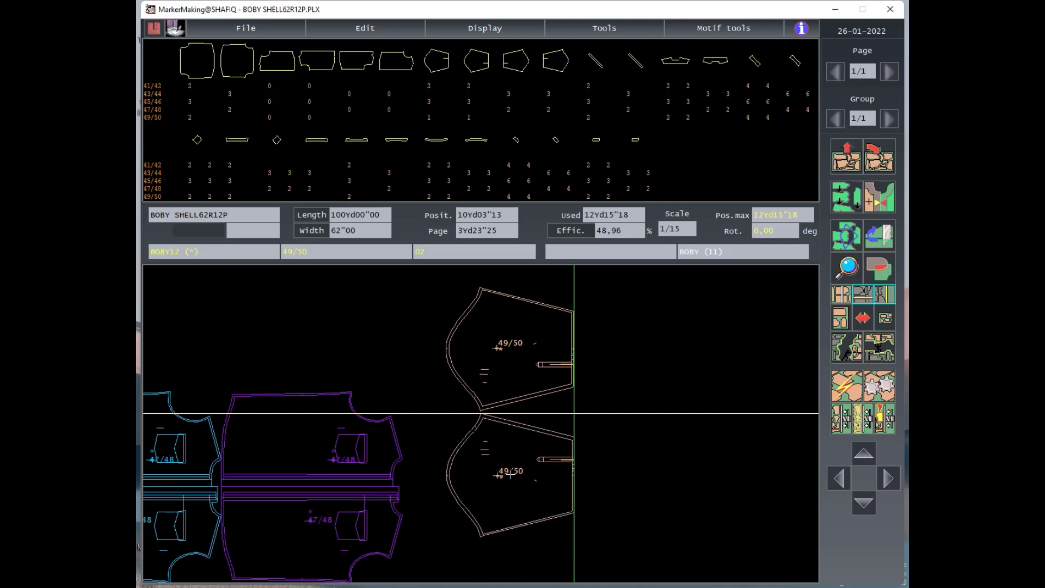
left_click(510, 473)
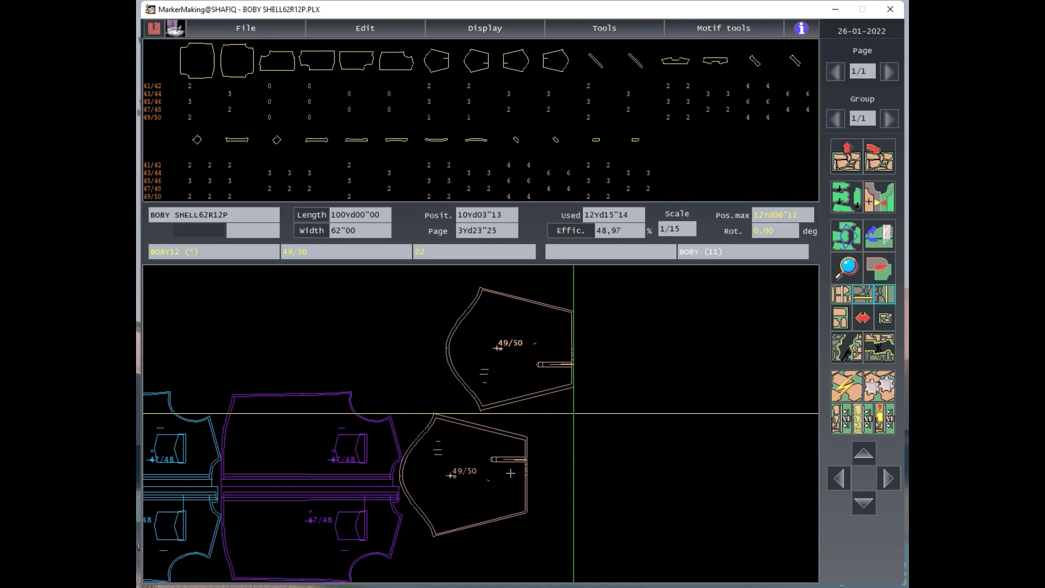
left_click(509, 455)
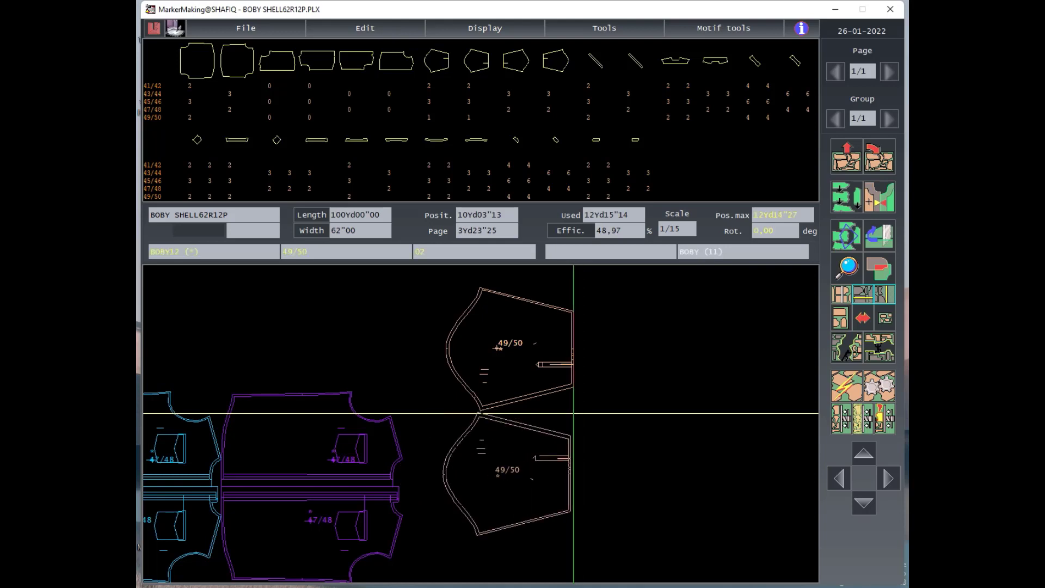
left_click(510, 472)
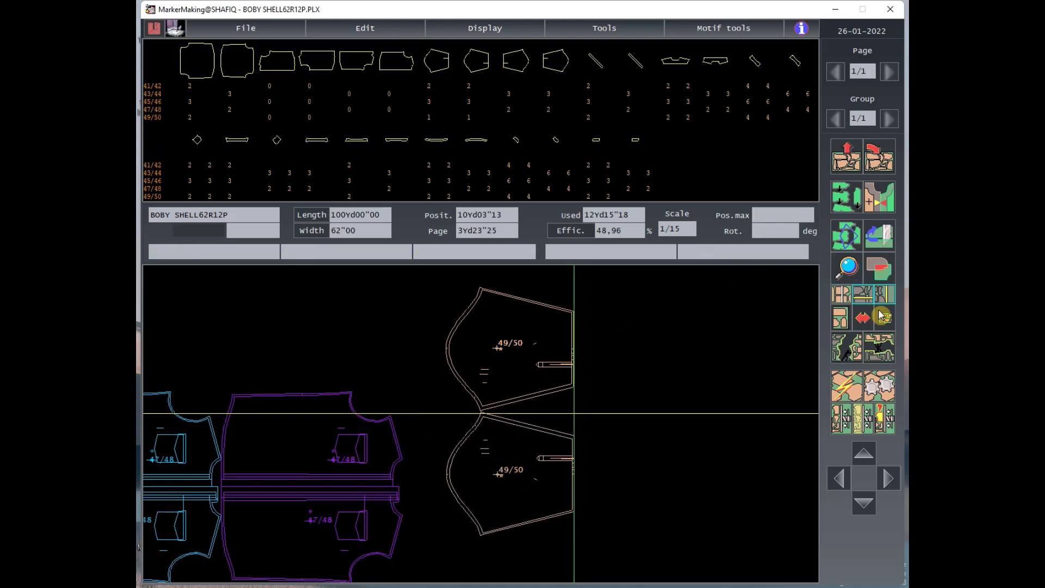
Link the two 49/50 pieces and slide the pair against the purple pieces, reaching 12Yd06"29.
left_click(846, 234)
left_click(507, 382)
left_click(505, 428)
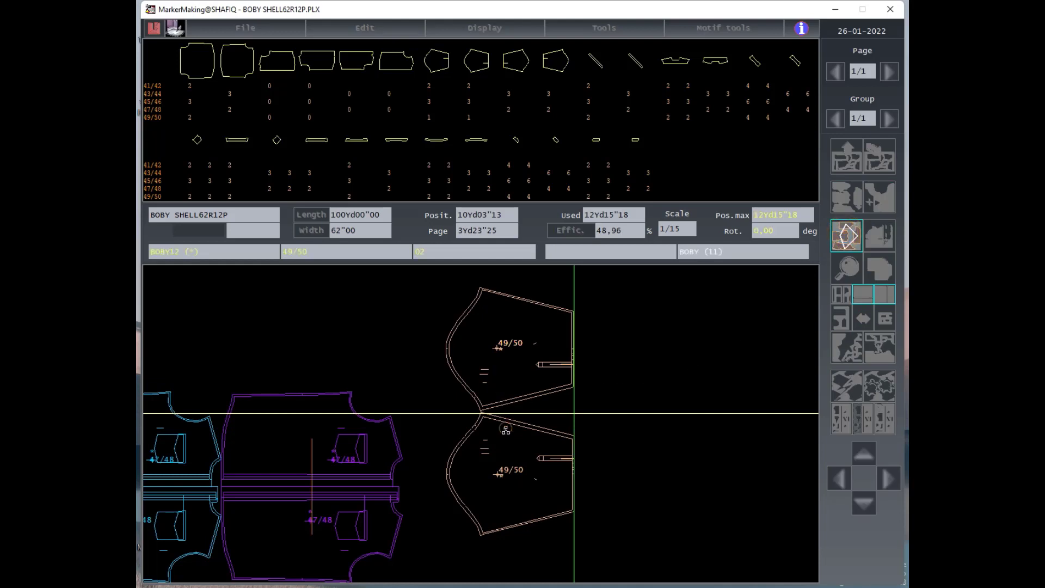
left_click(852, 234)
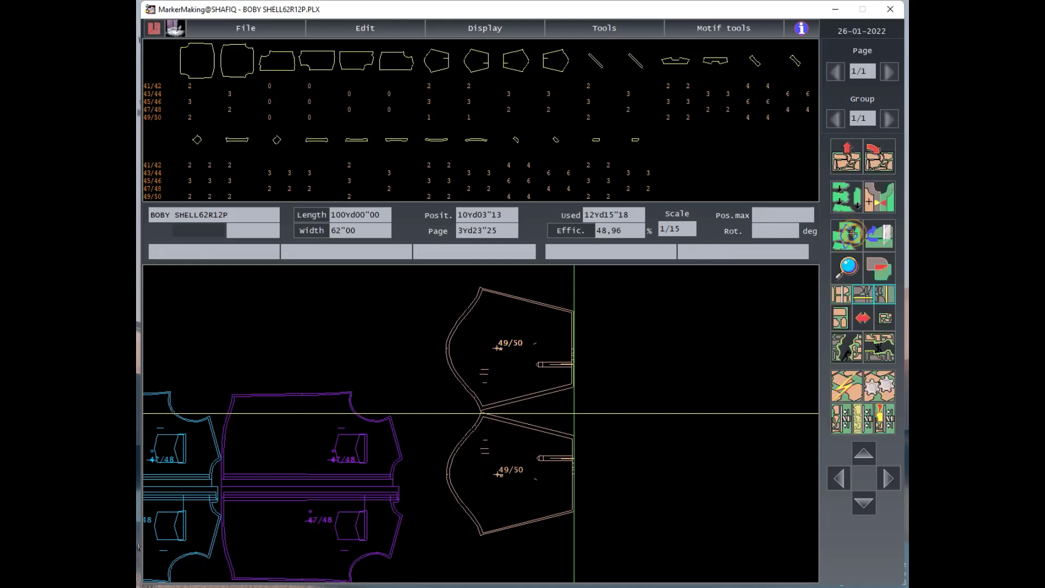
left_click(520, 357)
left_click(526, 477)
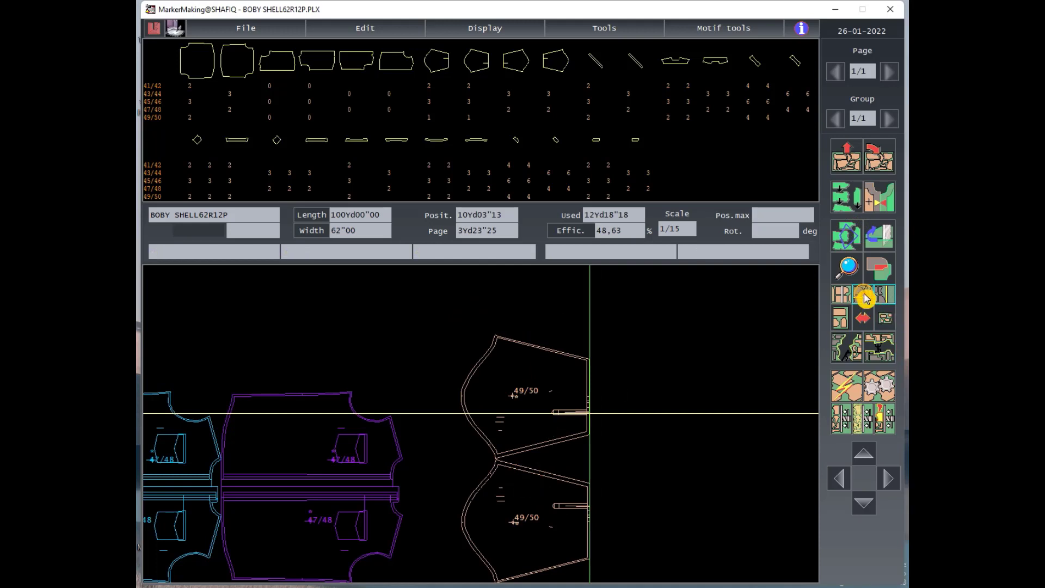
left_click(553, 435)
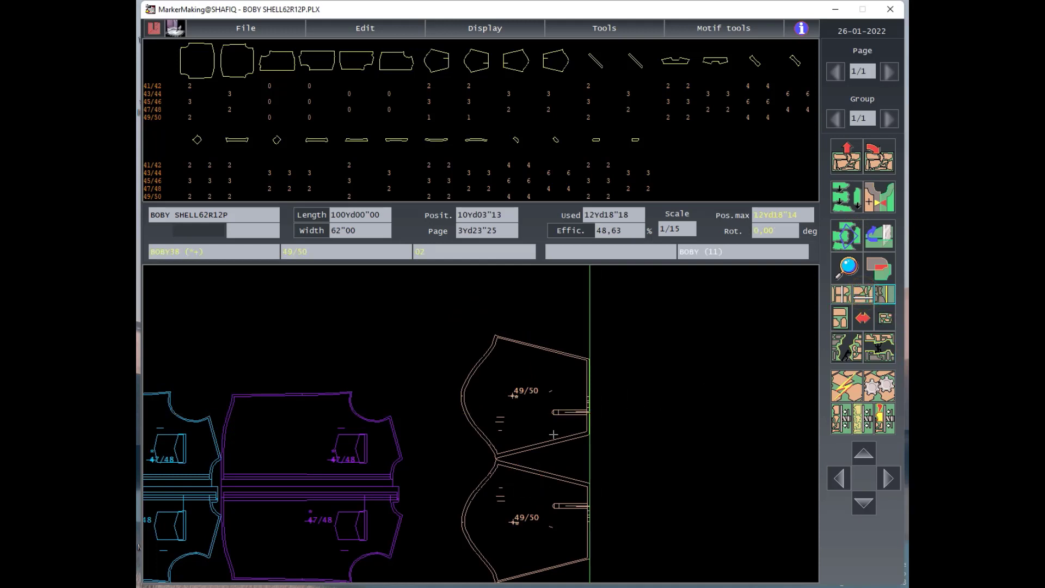
left_click(514, 429)
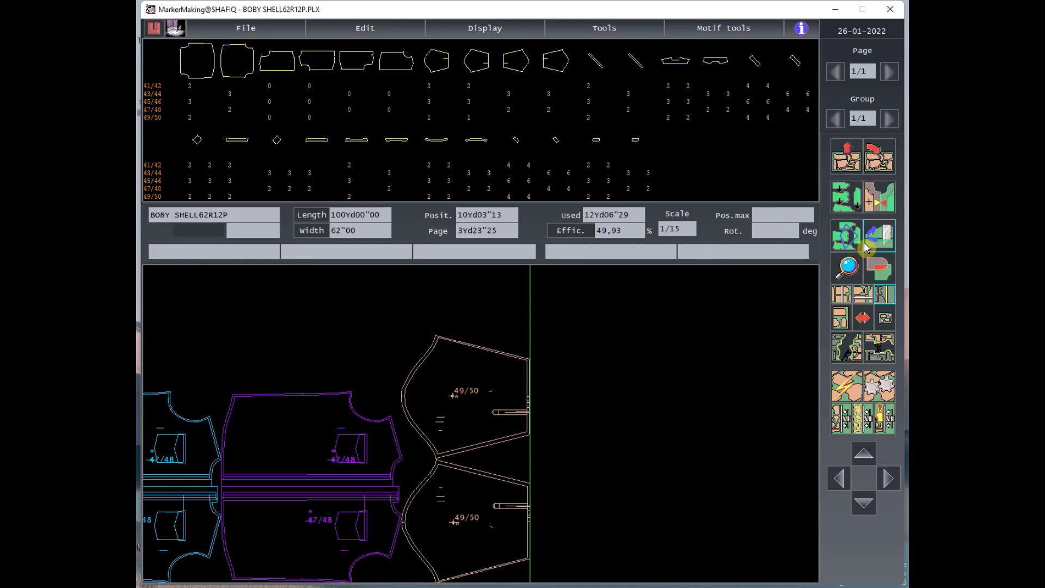
Try a maximum-position limit at about 13 yards, then cancel it.
left_click(841, 294)
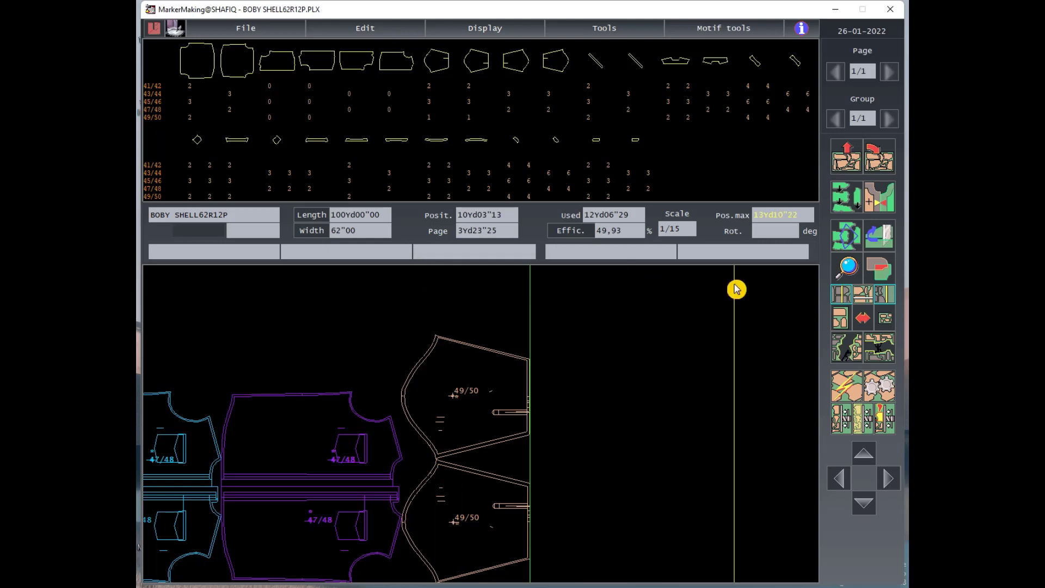
left_click(734, 283)
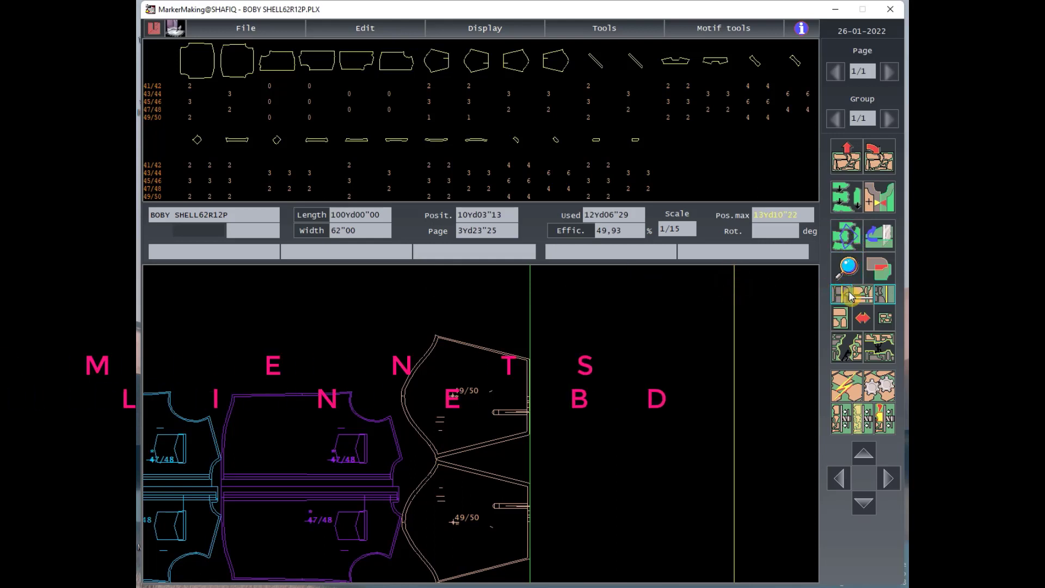
left_click(841, 294)
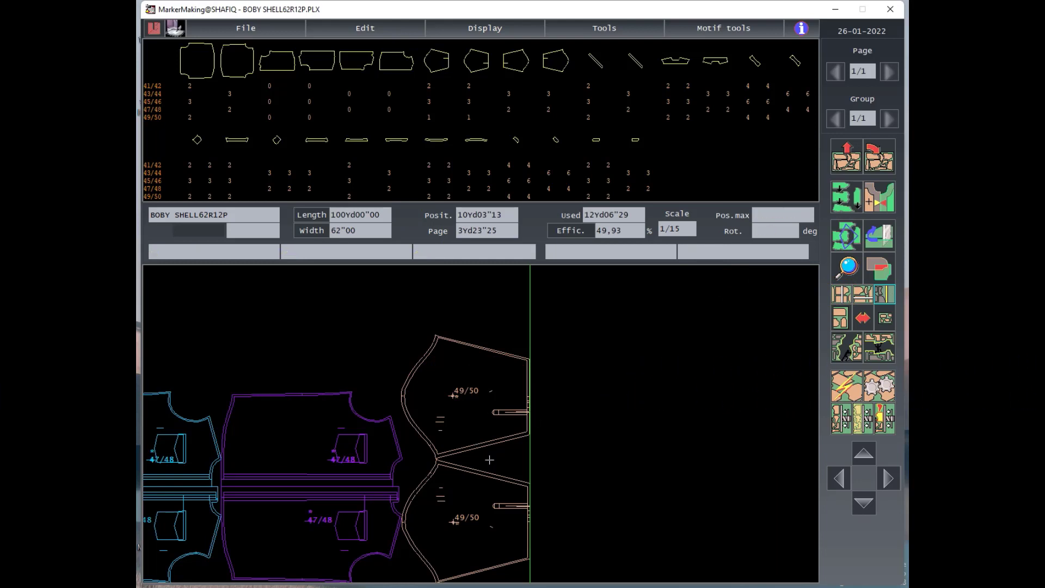
Place a second 49/50 pair and nest it against the first, using 12Yd31"29.
left_click(626, 497)
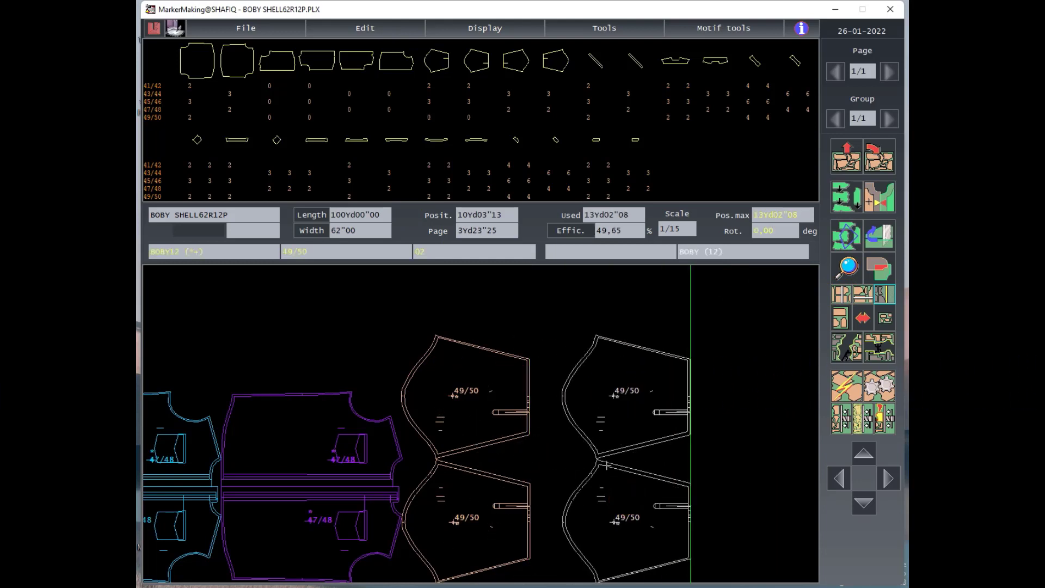
left_click(606, 453)
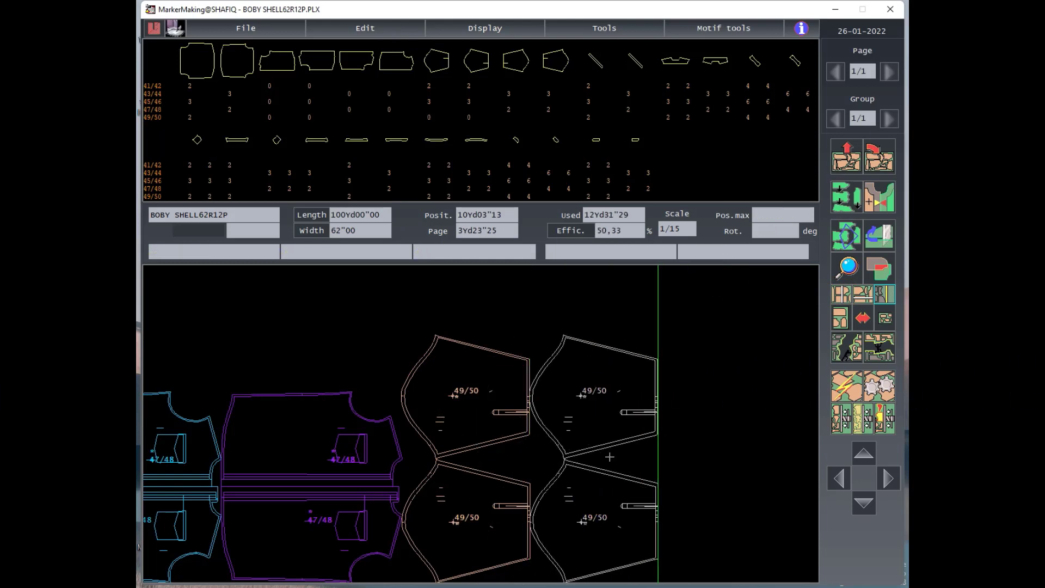
left_click(621, 484)
left_click(709, 475)
left_click(606, 427)
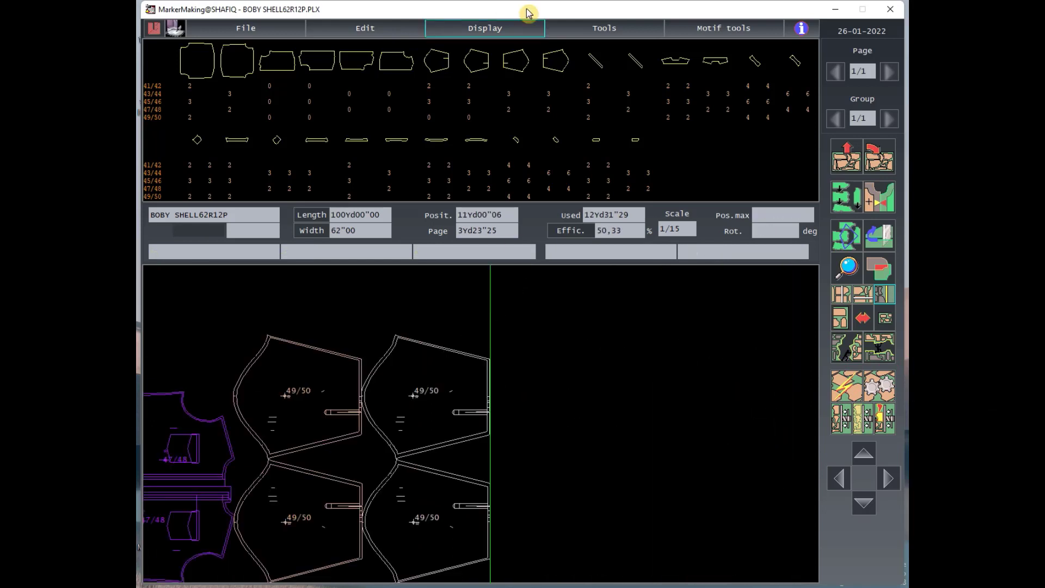
Place the first 45/46 pieces and shift them beside the 49/50 column to close the top gap.
left_click(429, 97)
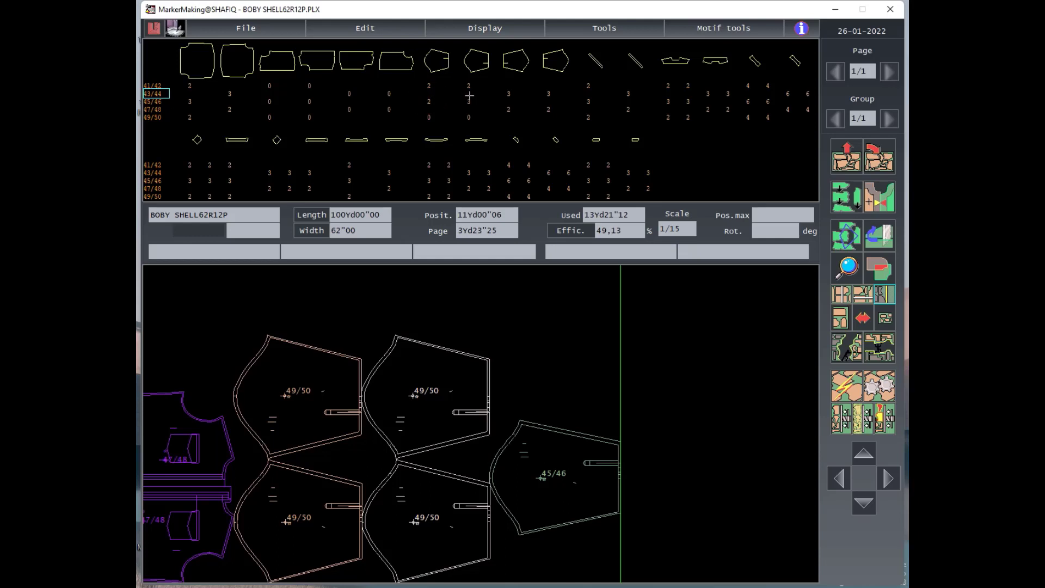
left_click(470, 100)
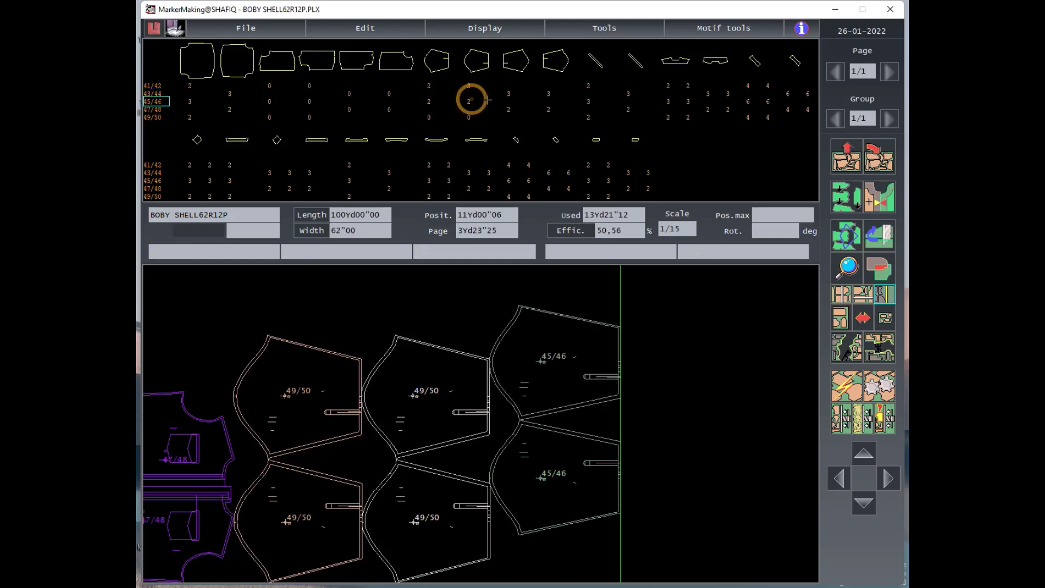
left_click(847, 241)
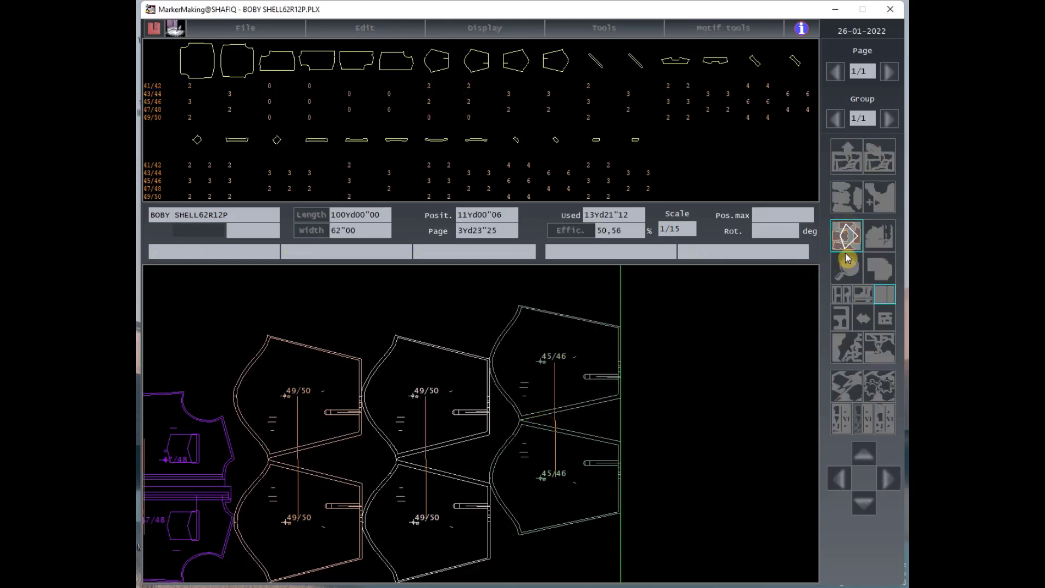
left_click(567, 357)
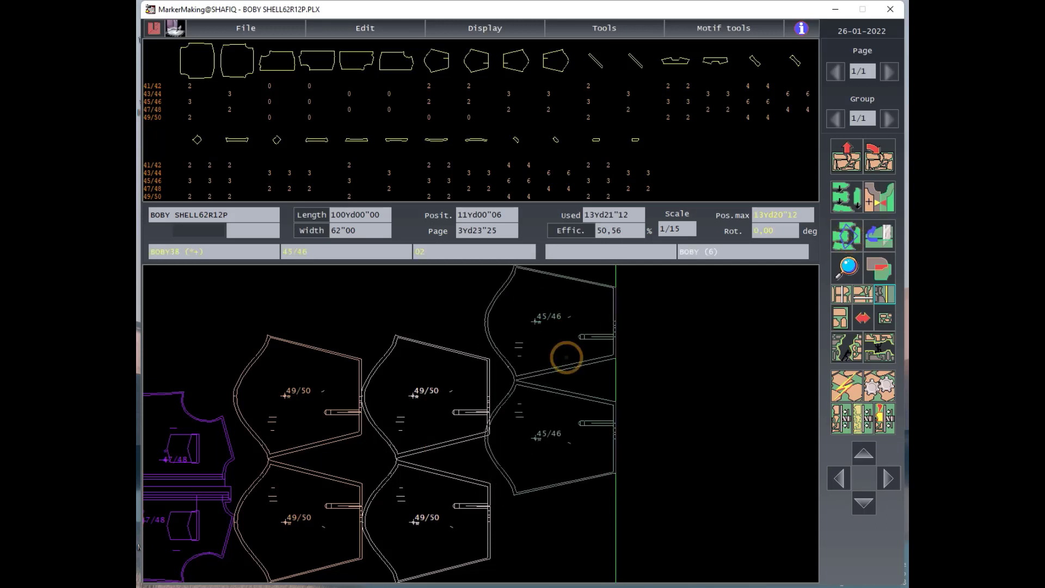
left_click(555, 418)
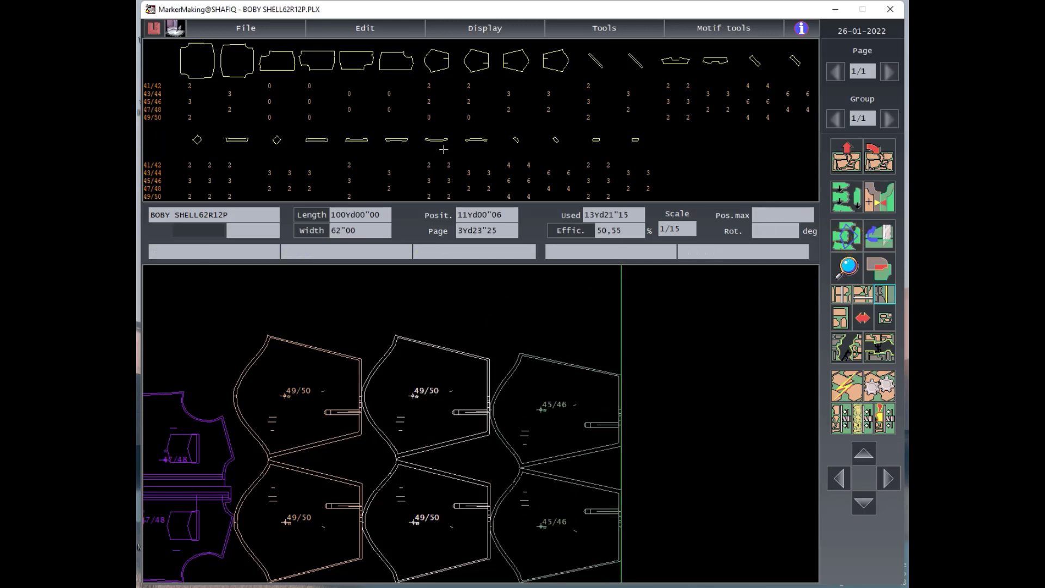
Add the magenta and yellow 45/46 pairs, nesting each against its neighbours.
left_click(724, 544)
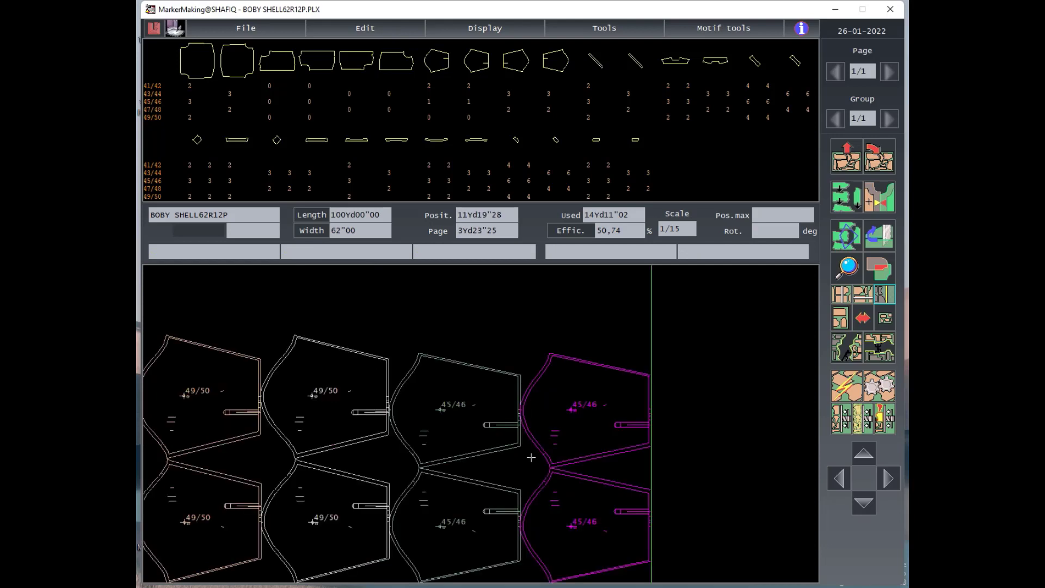
left_click(632, 515)
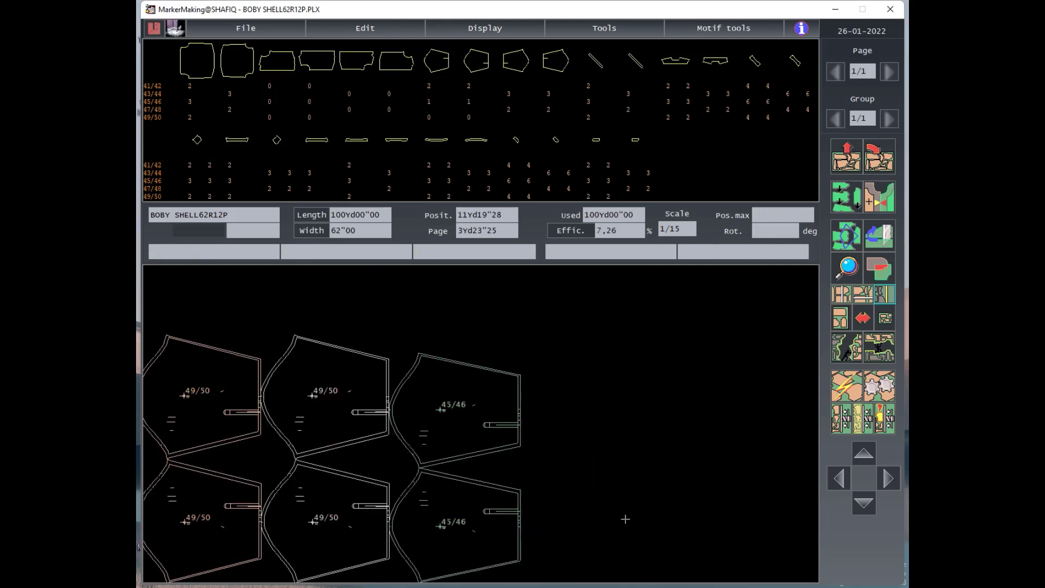
left_click(634, 508)
left_click(644, 505)
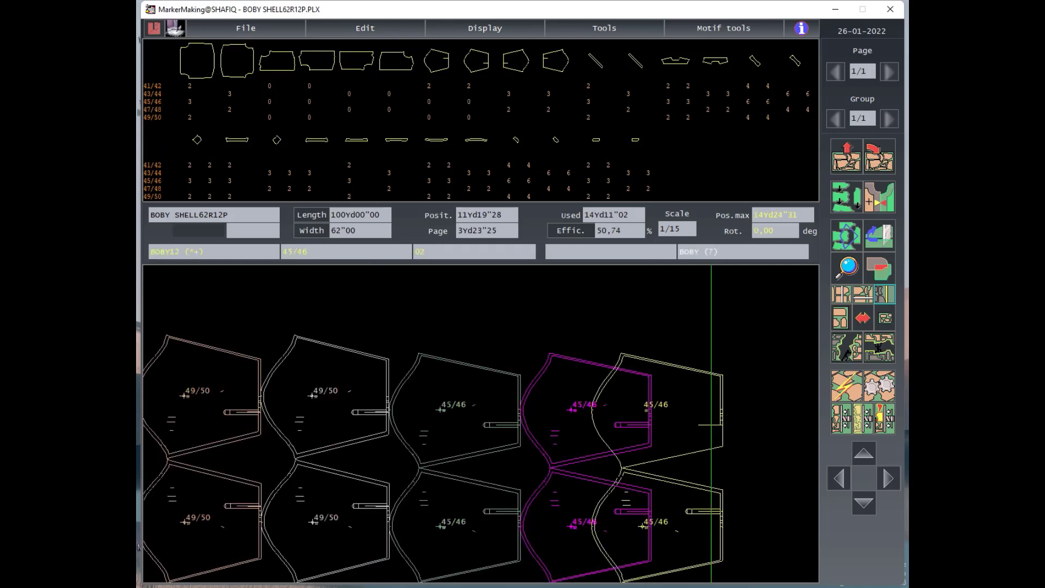
left_click(731, 517)
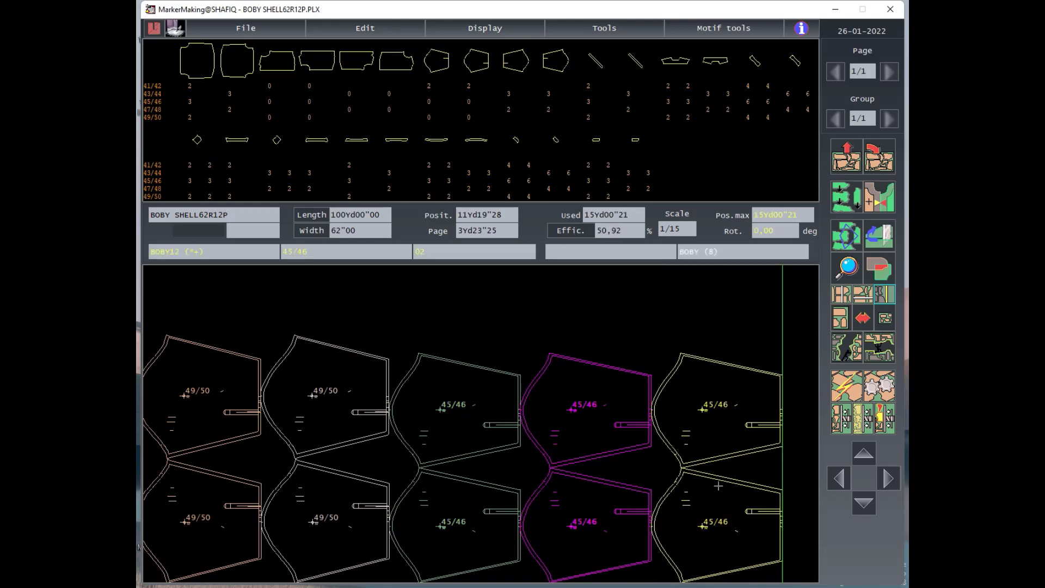
key("Right")
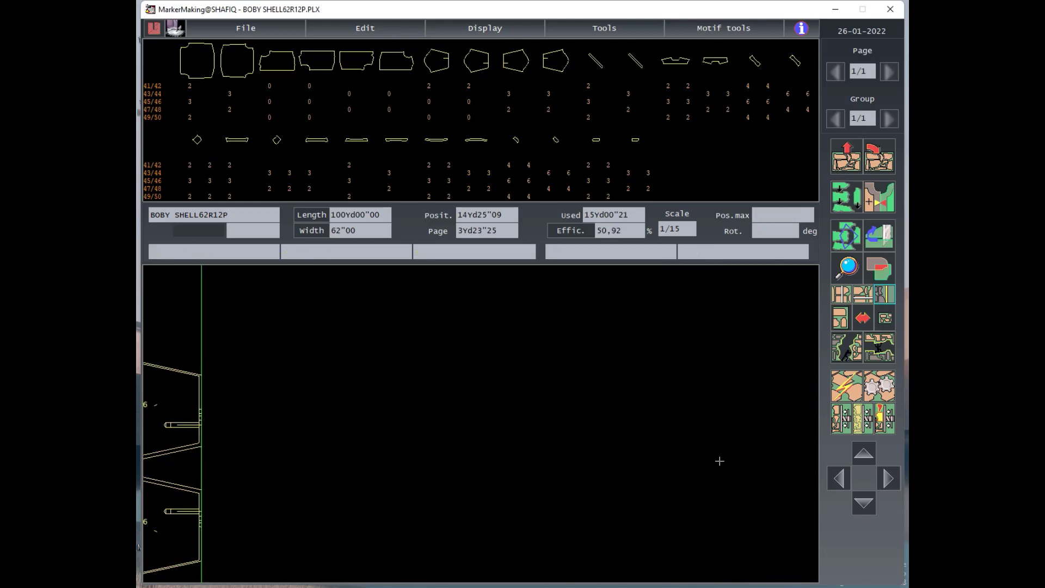
Bring a 41/42 piece to the marker start and set it down there.
left_click(430, 85)
left_click(470, 84)
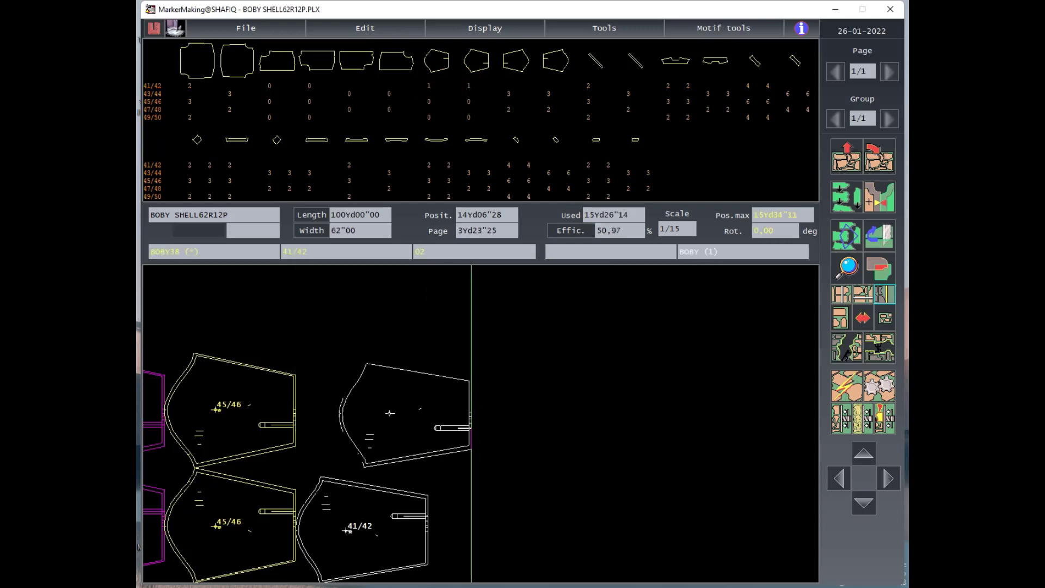
key("Home")
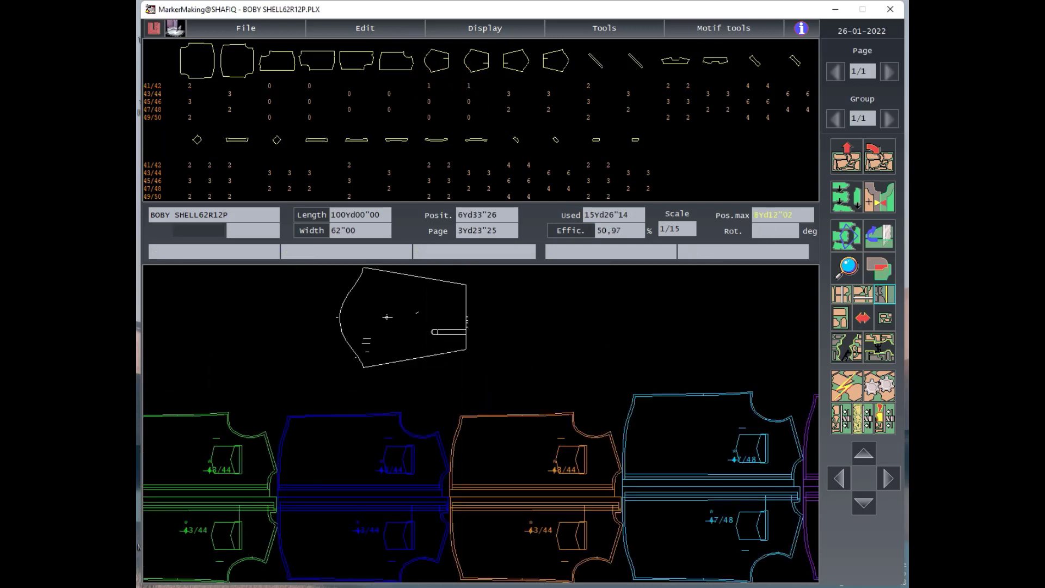
key("Home")
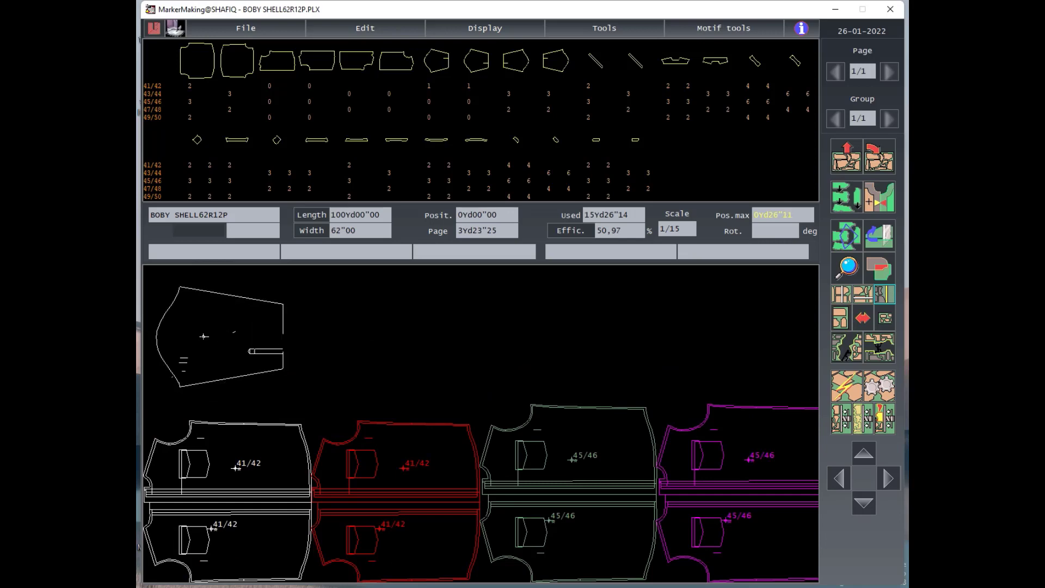
left_click(195, 359)
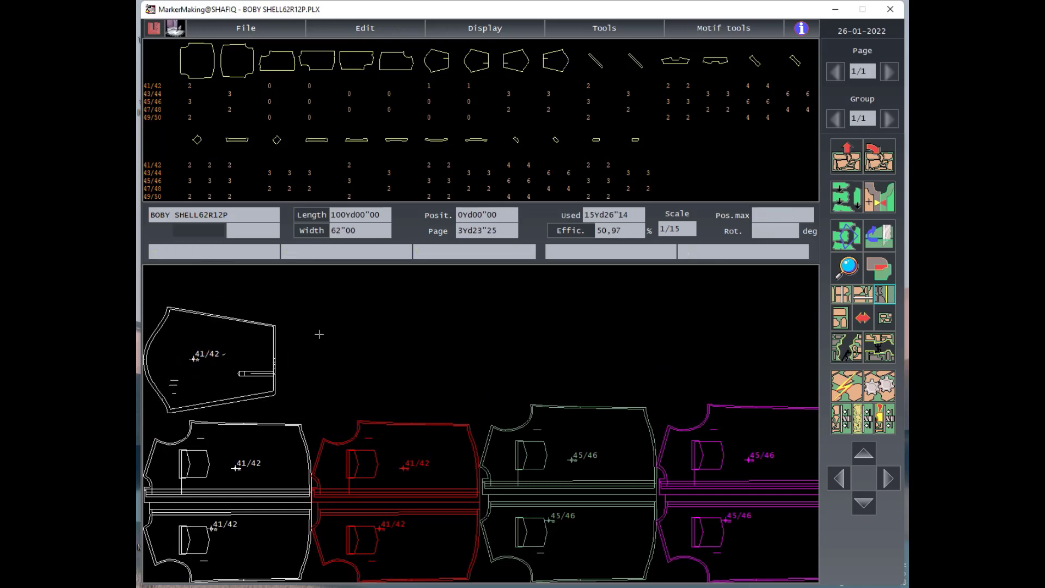
key("End")
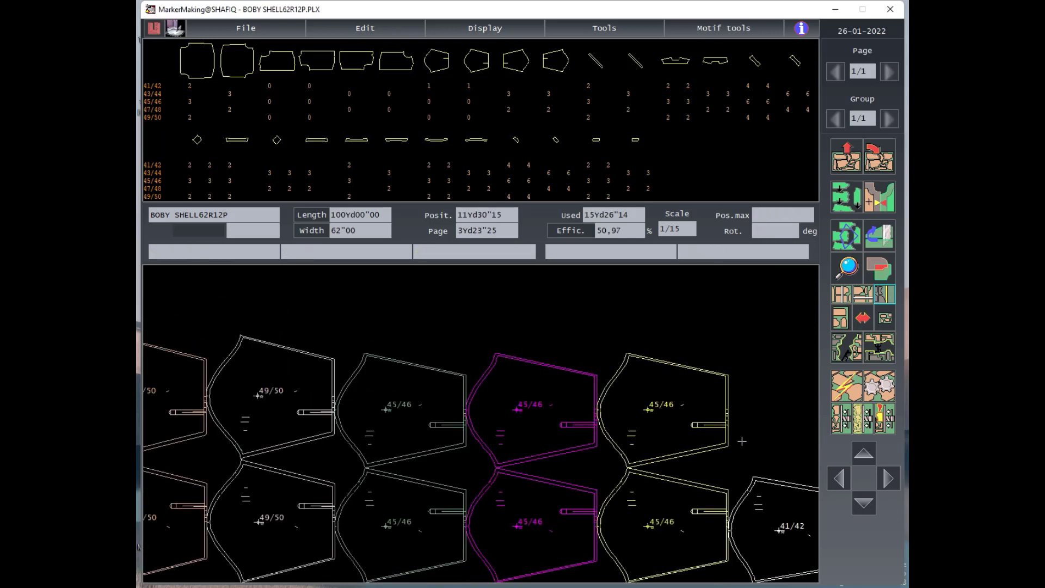
left_click(534, 509)
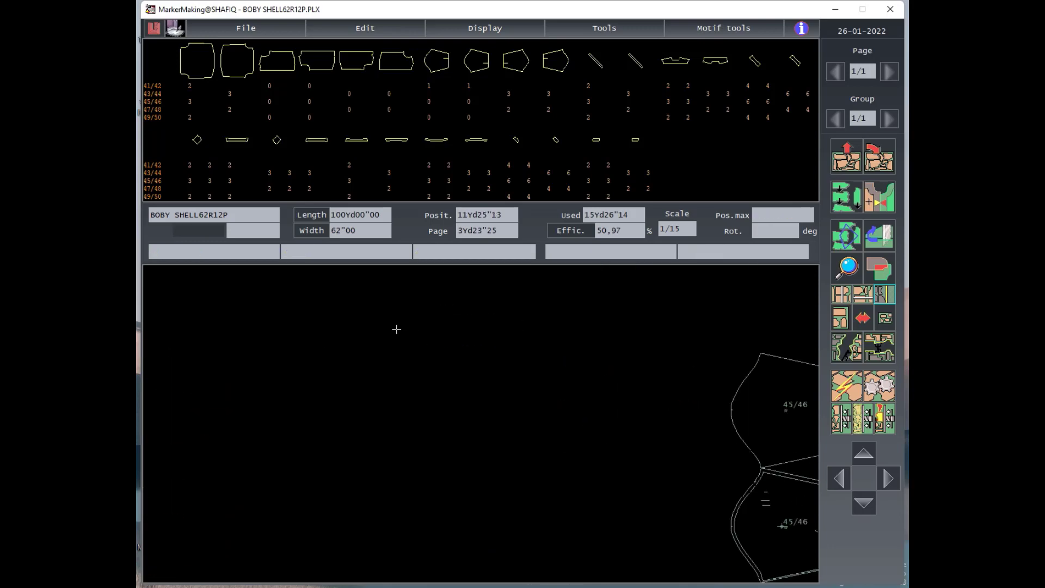
key("Home")
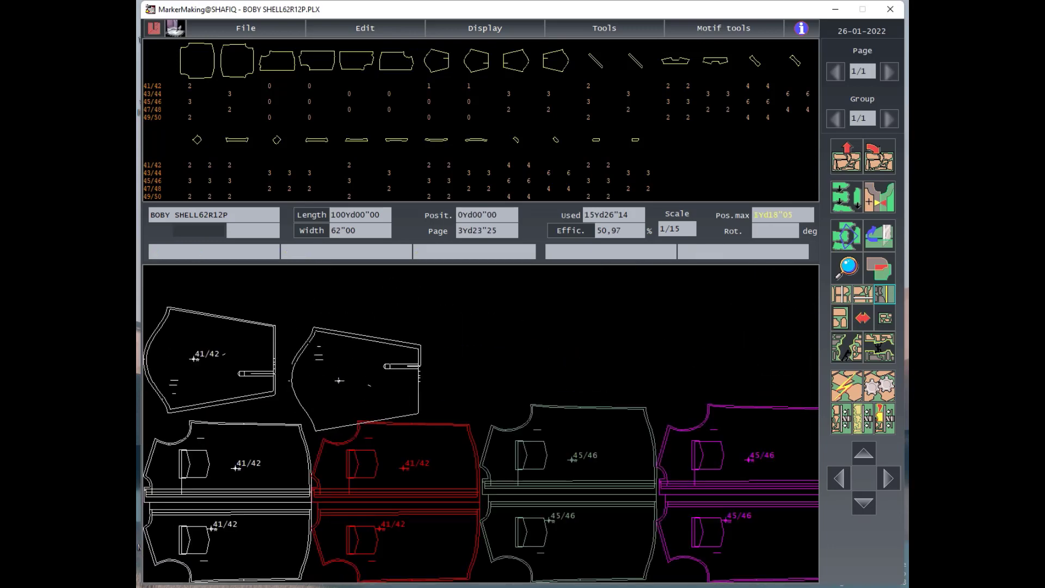
Place a second 41/42 piece beside the first in the top-left area.
left_click(339, 367)
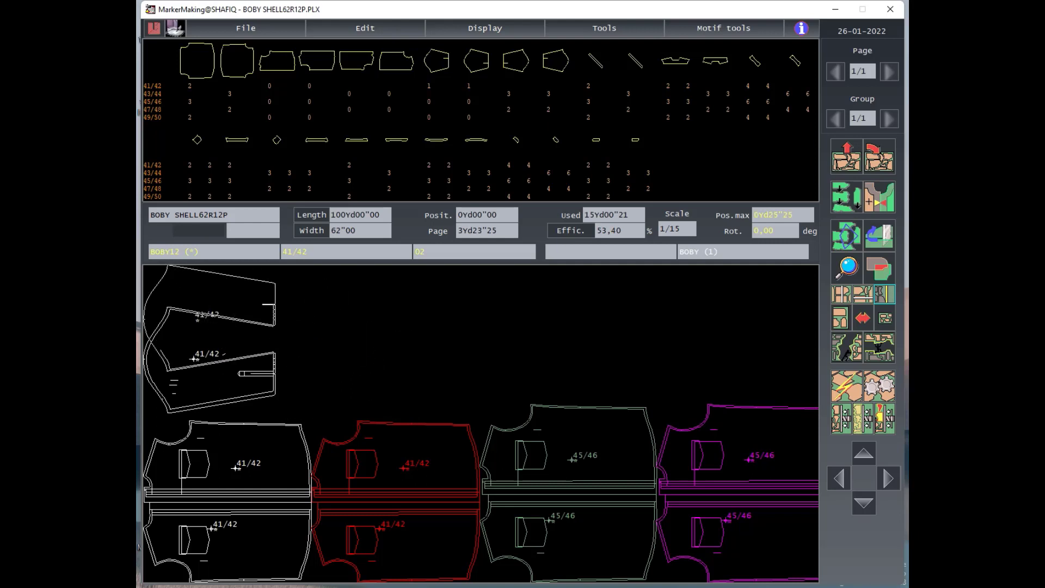
left_click(194, 319)
left_click(374, 326)
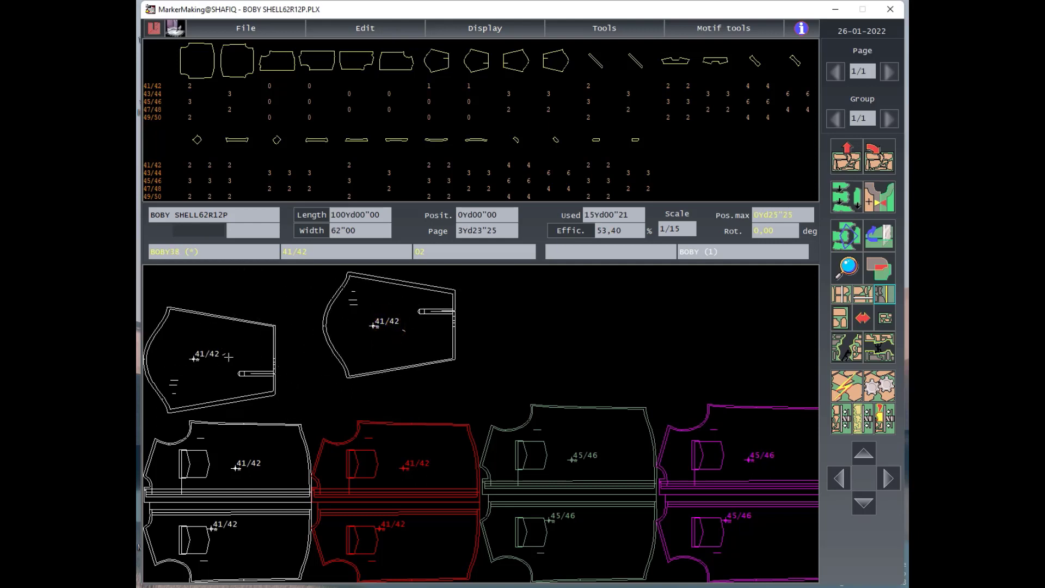
left_click(226, 356)
left_click(187, 345)
left_click(390, 322)
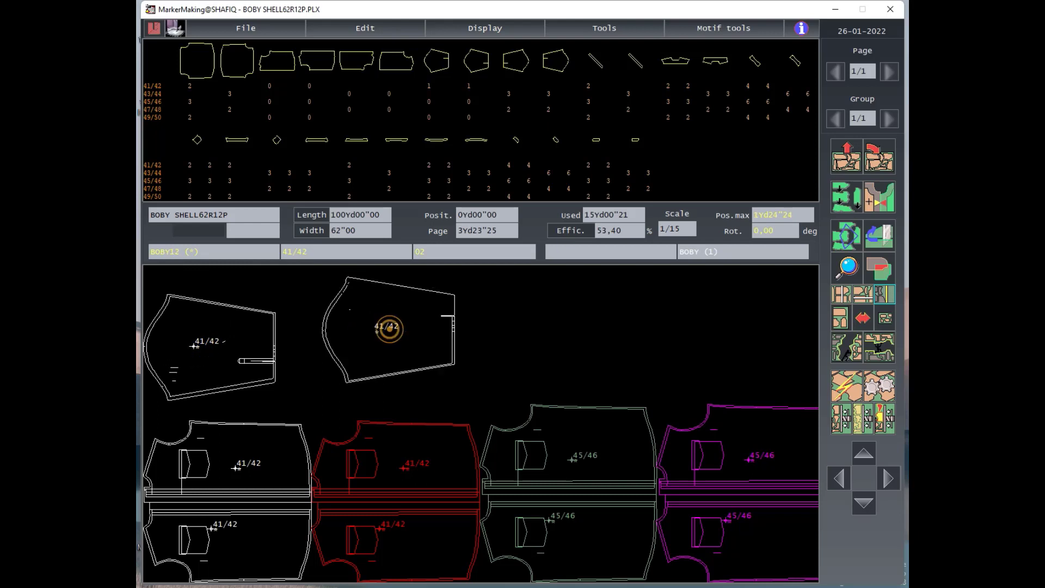
left_click(349, 344)
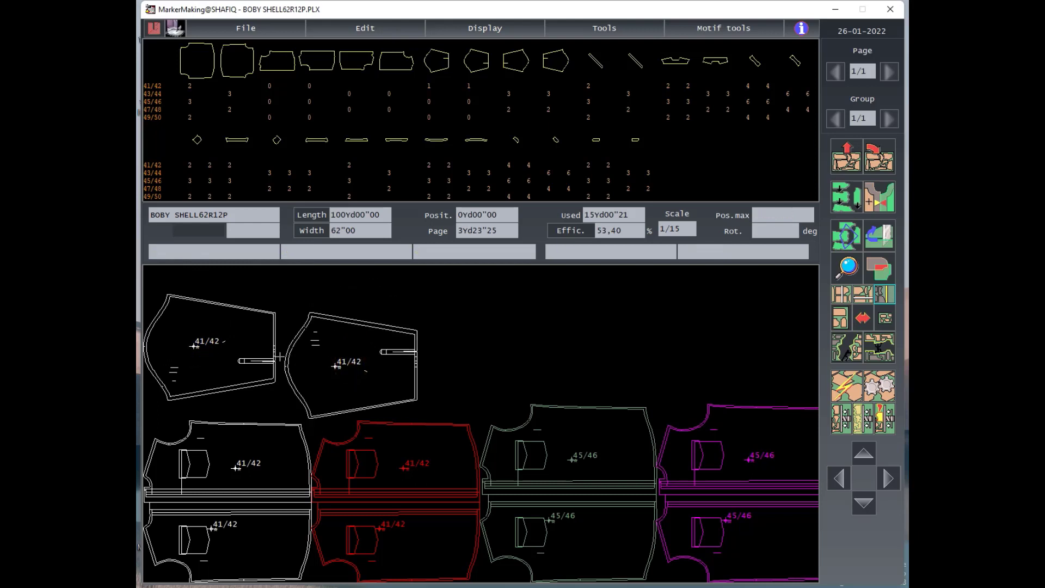
left_click(174, 368)
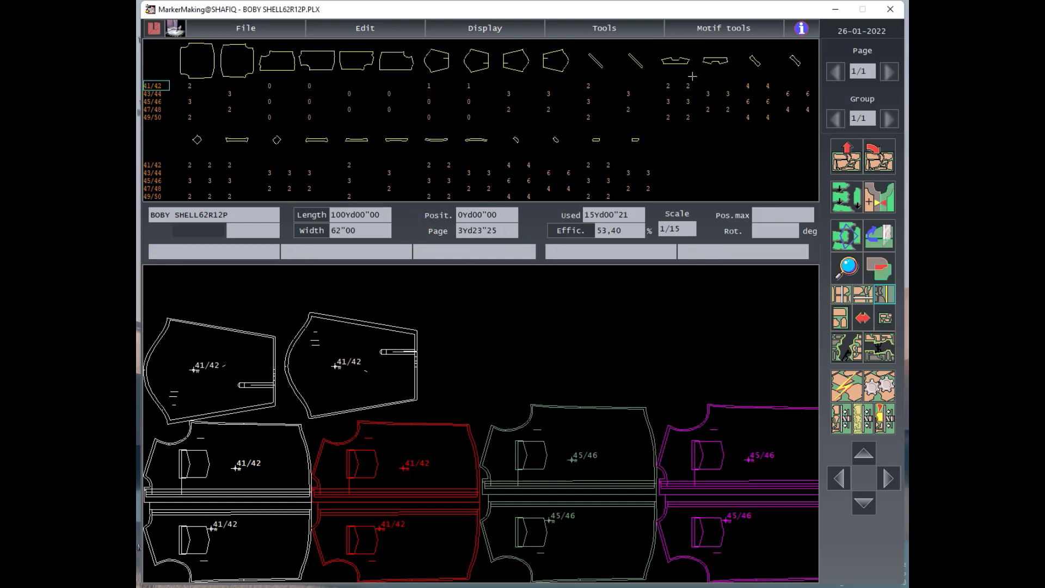
Fit the 41/42 neckline piece snugly into the gap beside the upper 41/42 pieces.
left_click(670, 86)
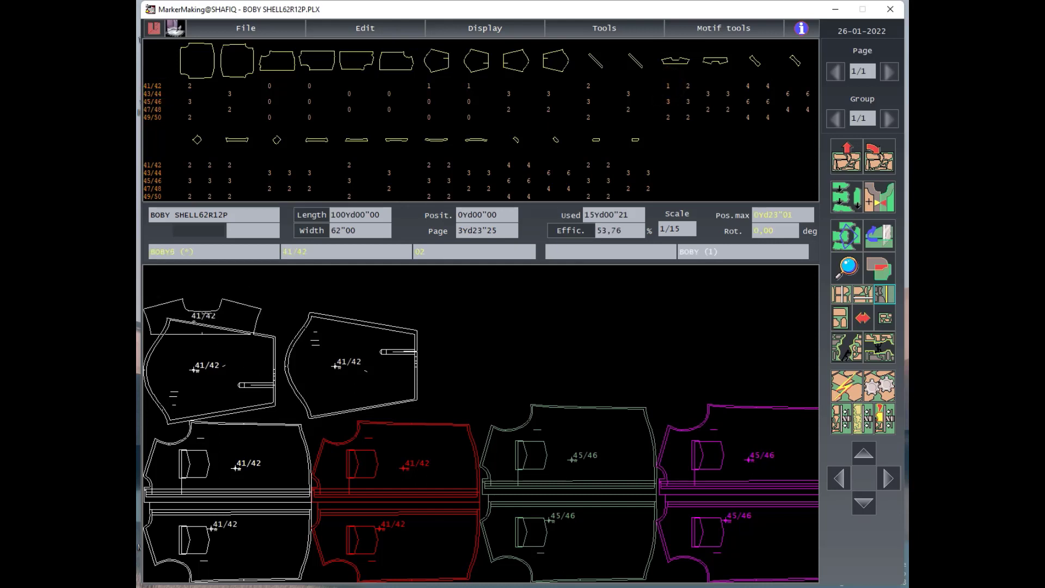
left_click(472, 371)
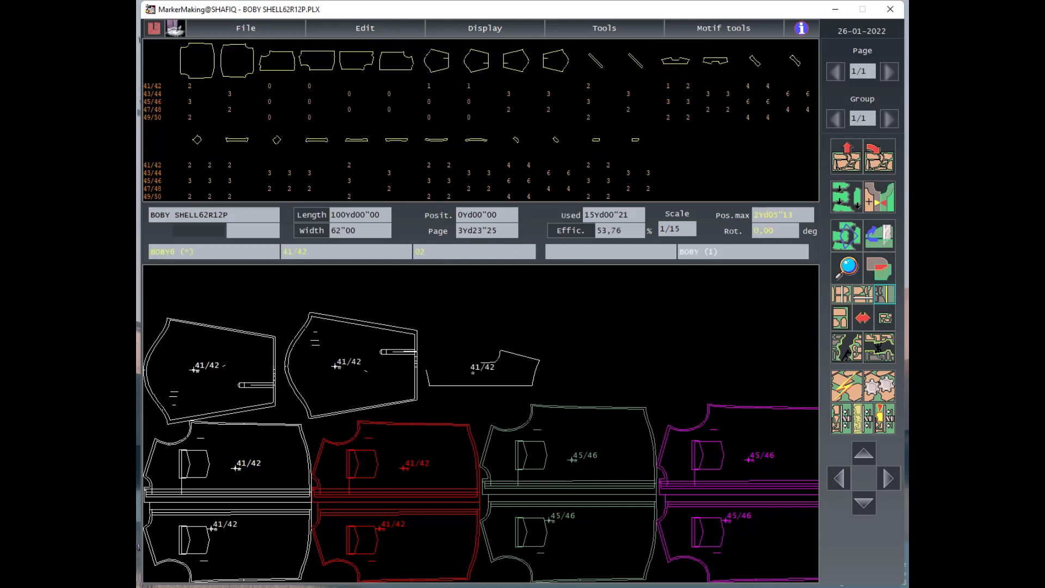
left_click(474, 369)
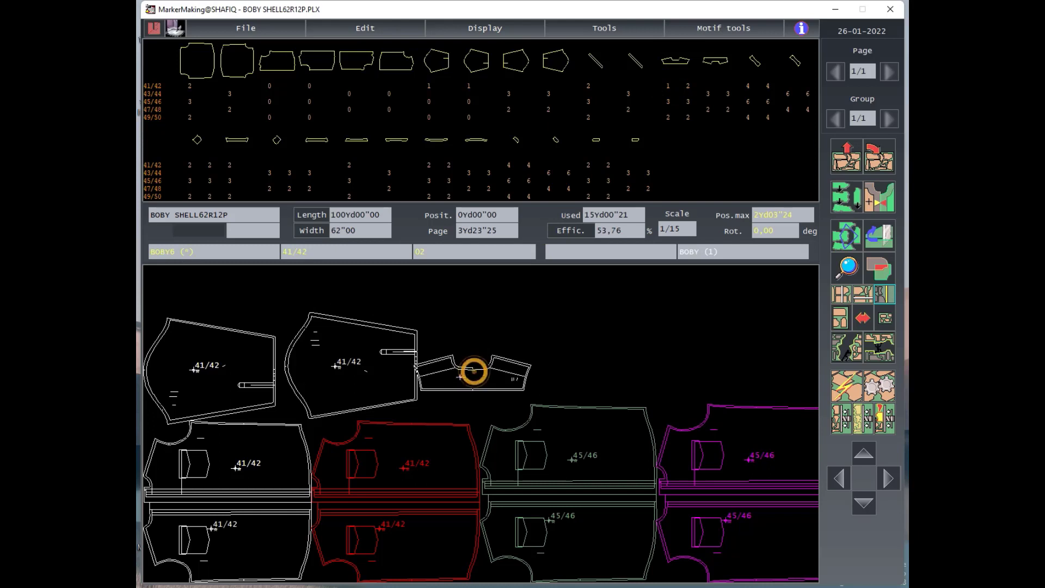
left_click(471, 383)
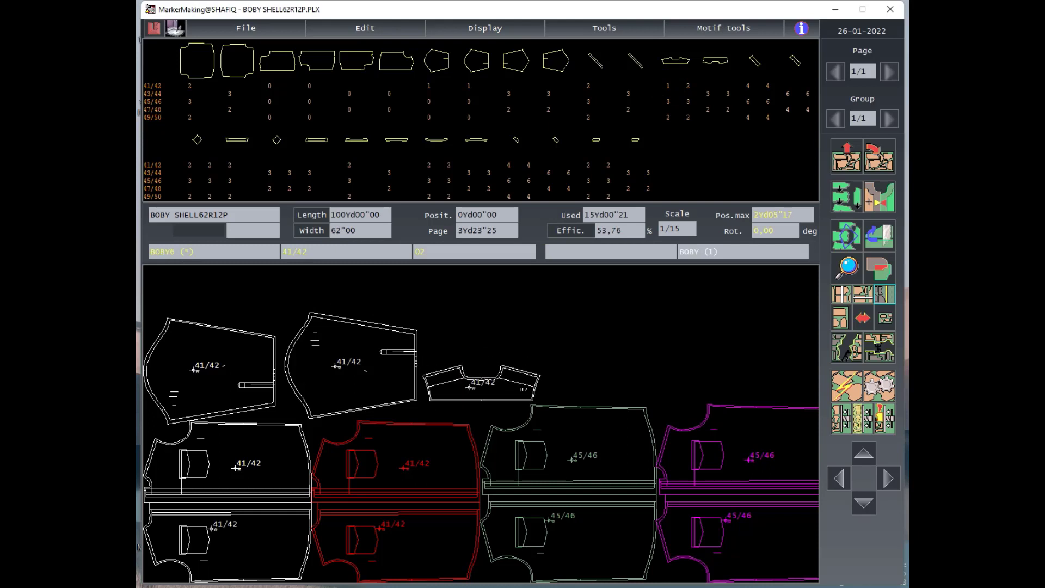
left_click(481, 383)
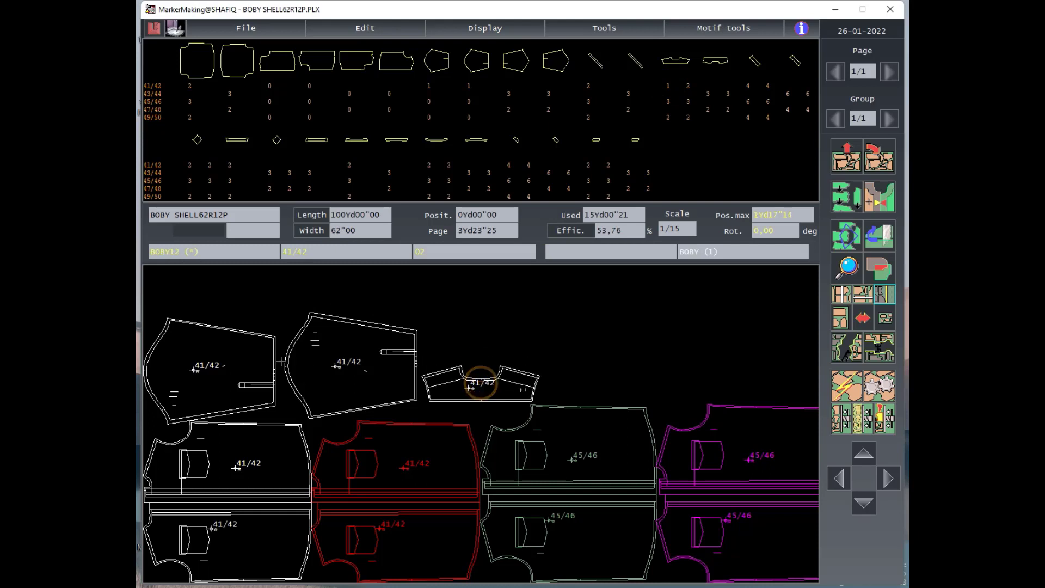
left_click(326, 373)
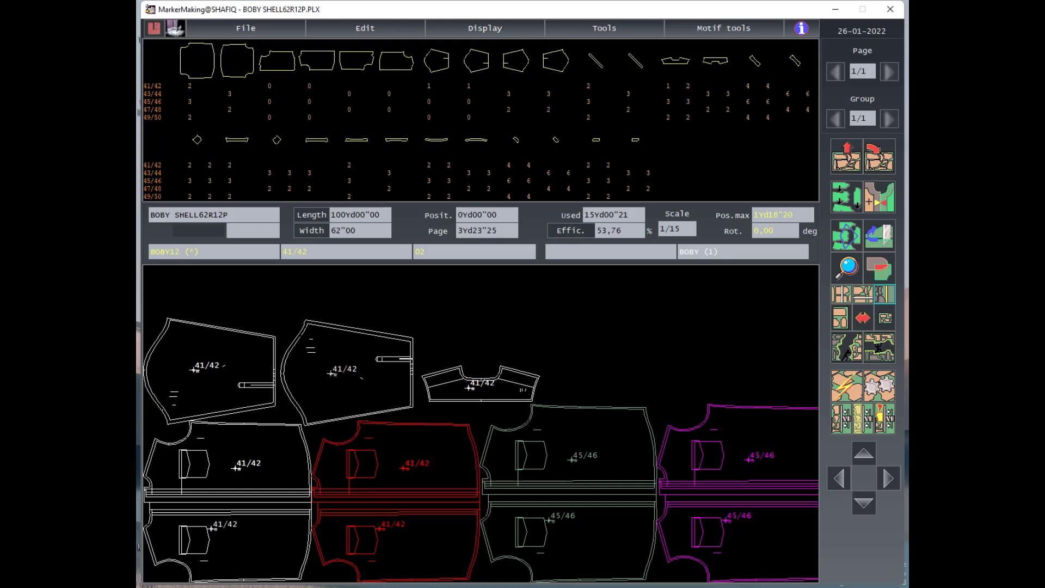
left_click(347, 372)
left_click(460, 382)
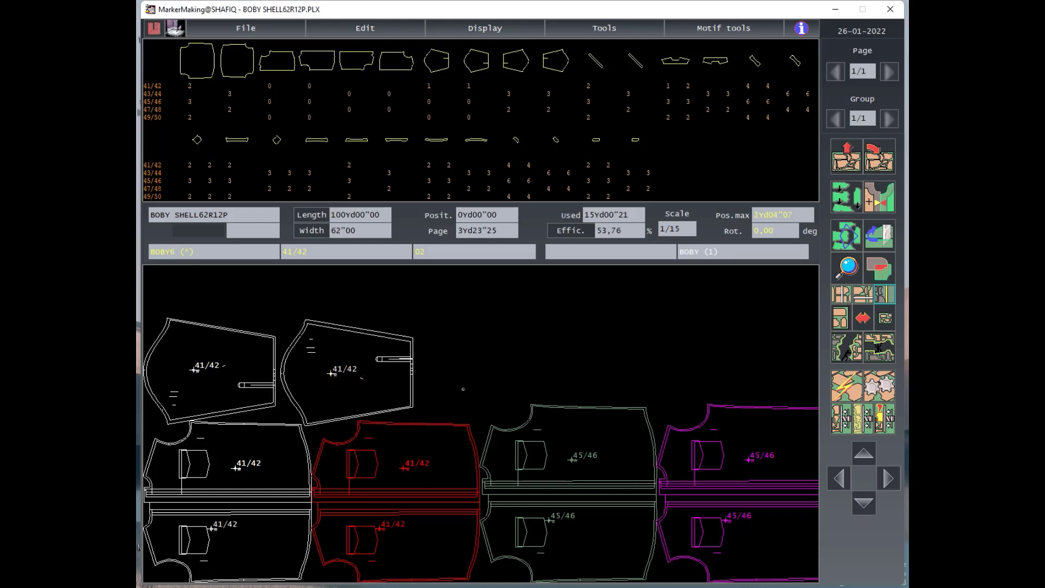
left_click(461, 384)
left_click(475, 379)
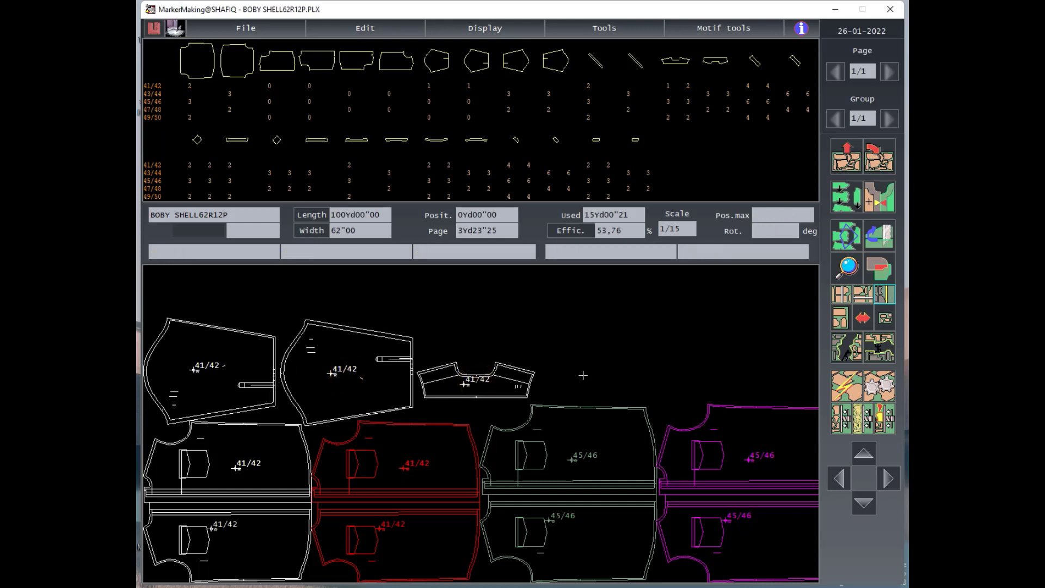
Add the remaining red 41/42 pieces near the marker start and shift the collar to the top right.
key("End")
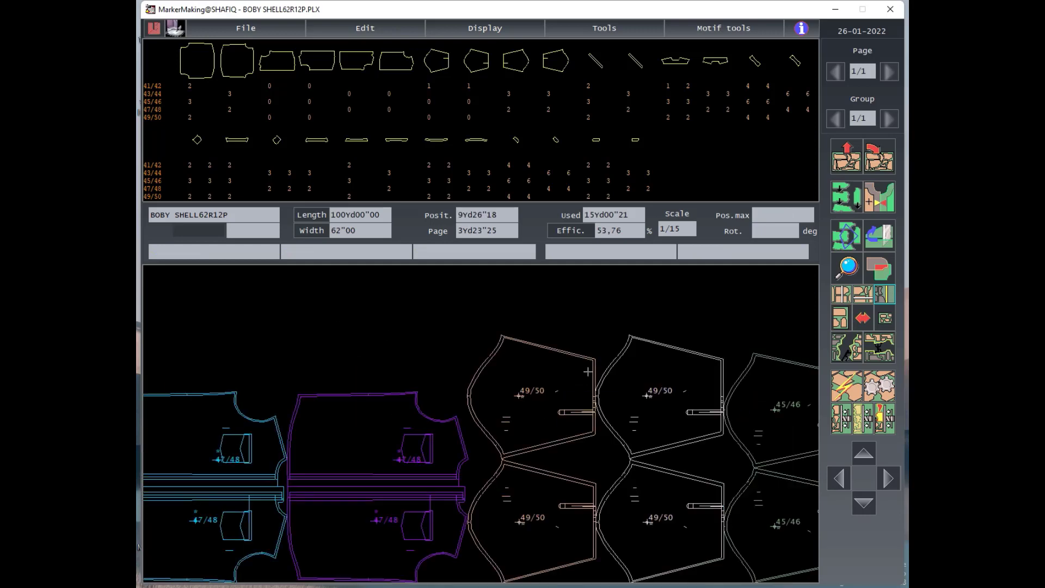
key("Left")
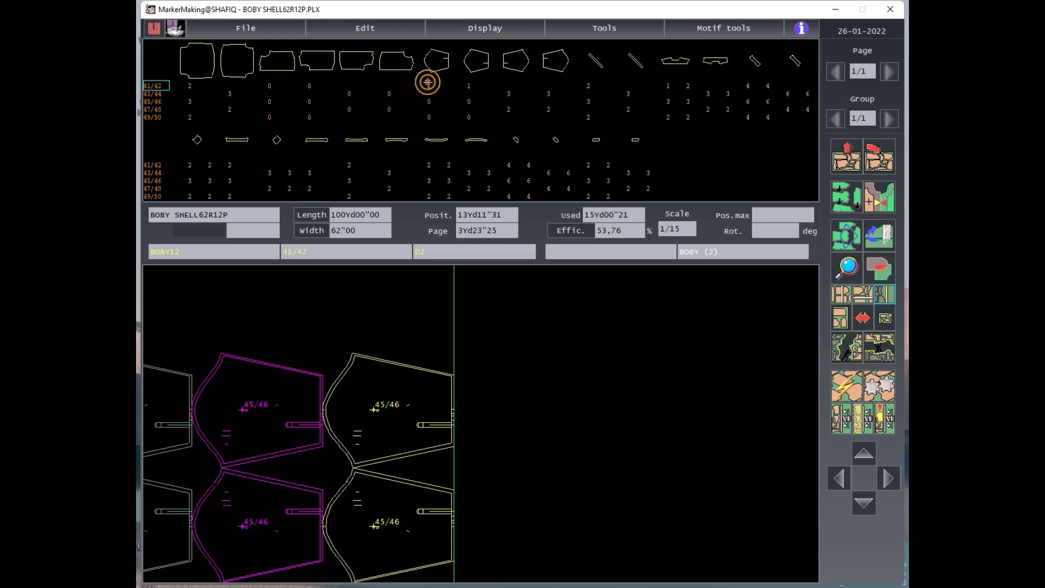
left_click(468, 83)
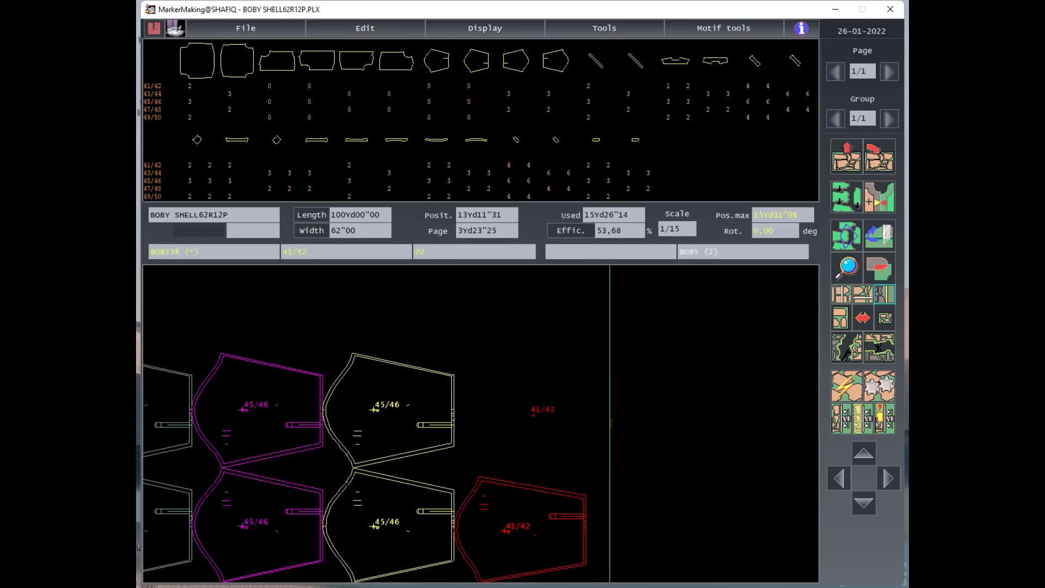
key("Home")
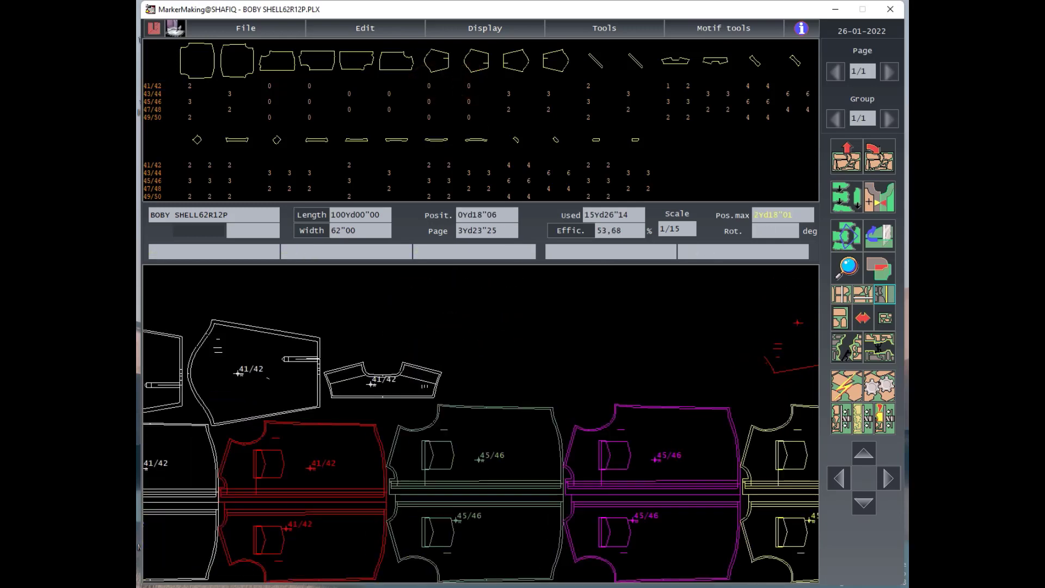
key("Home")
left_click(496, 384)
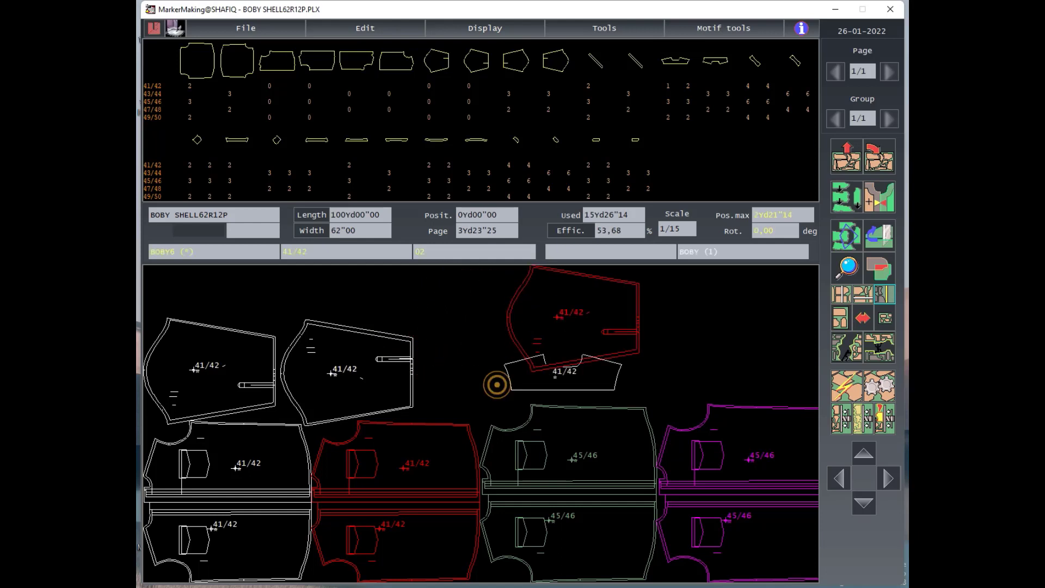
left_click_drag(561, 315, 466, 351)
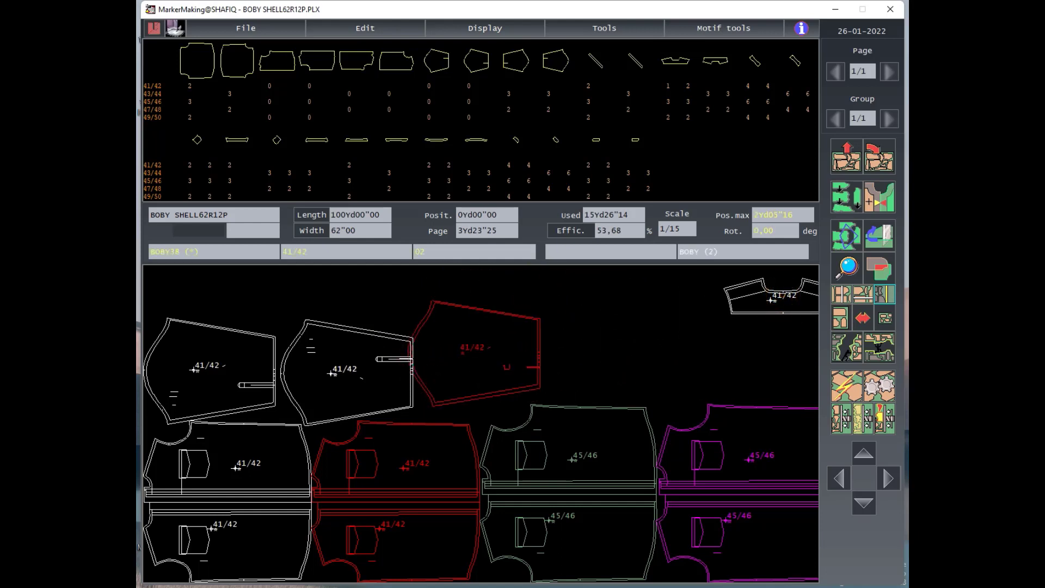
Set a red 41/42 piece into the upper row and lift another 41/42 piece toward the start.
left_click(710, 453)
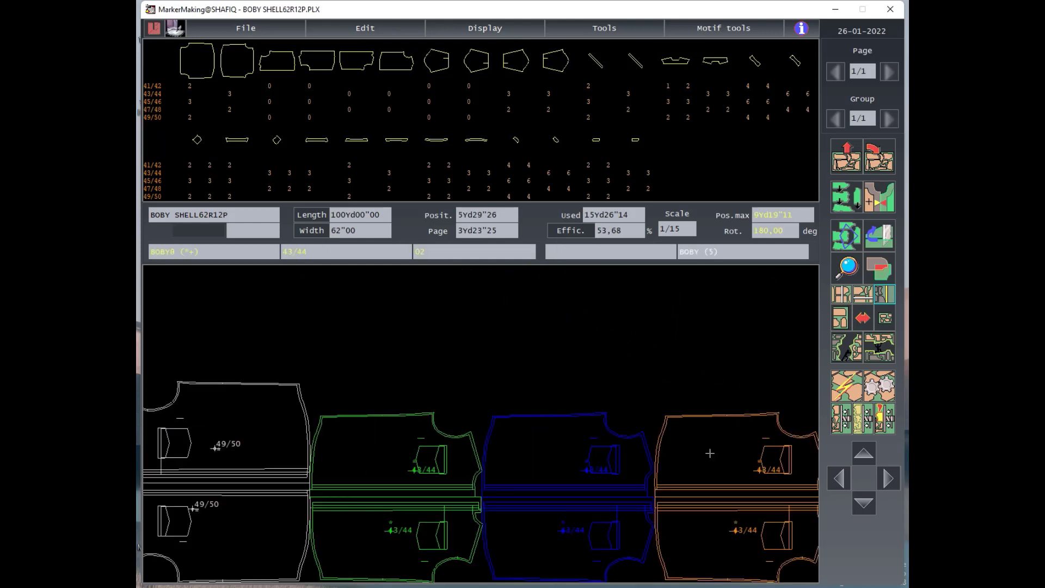
left_click(759, 509)
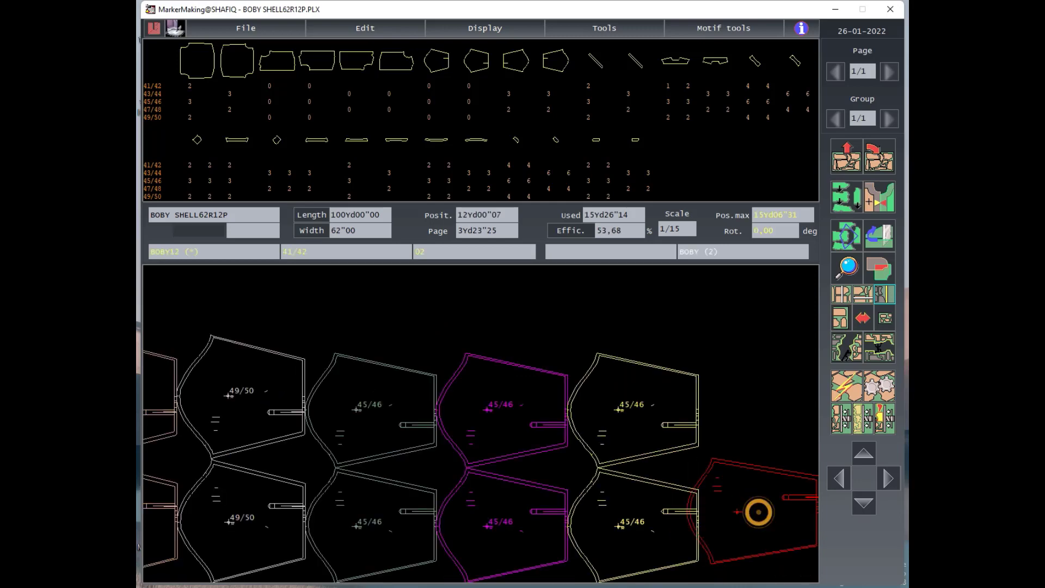
left_click(449, 336)
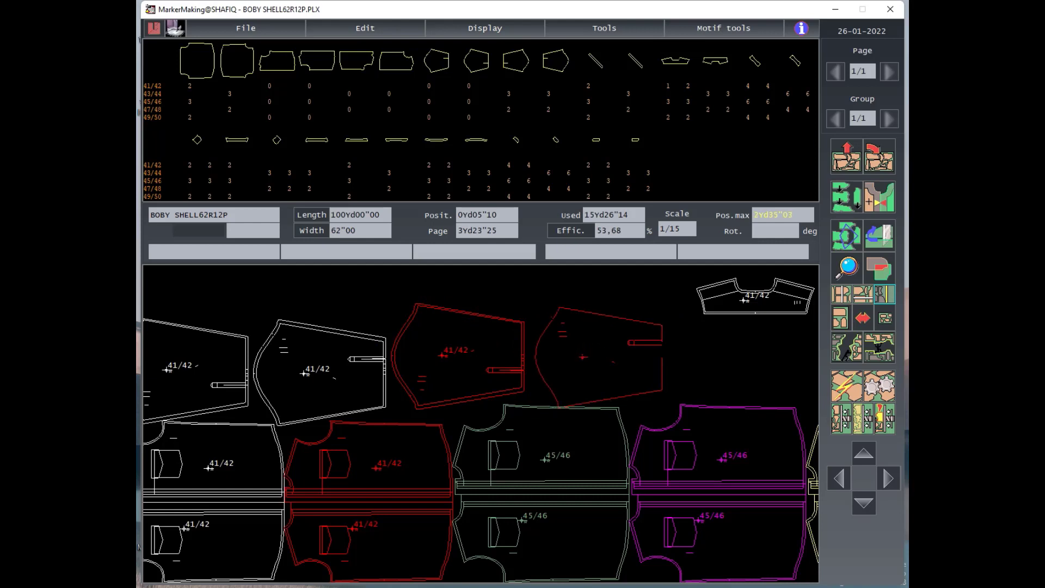
left_click(597, 349)
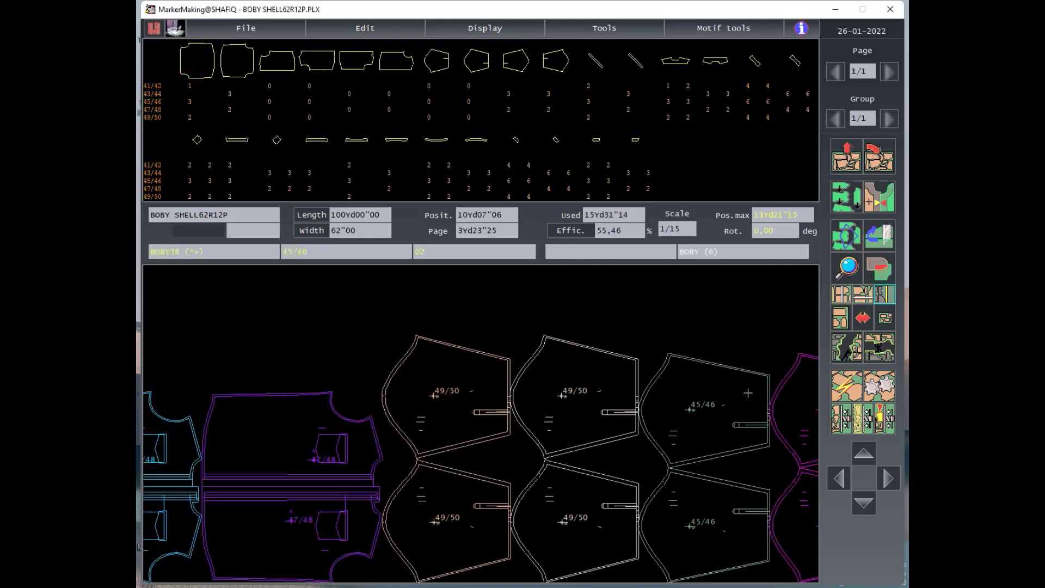
left_click(494, 497)
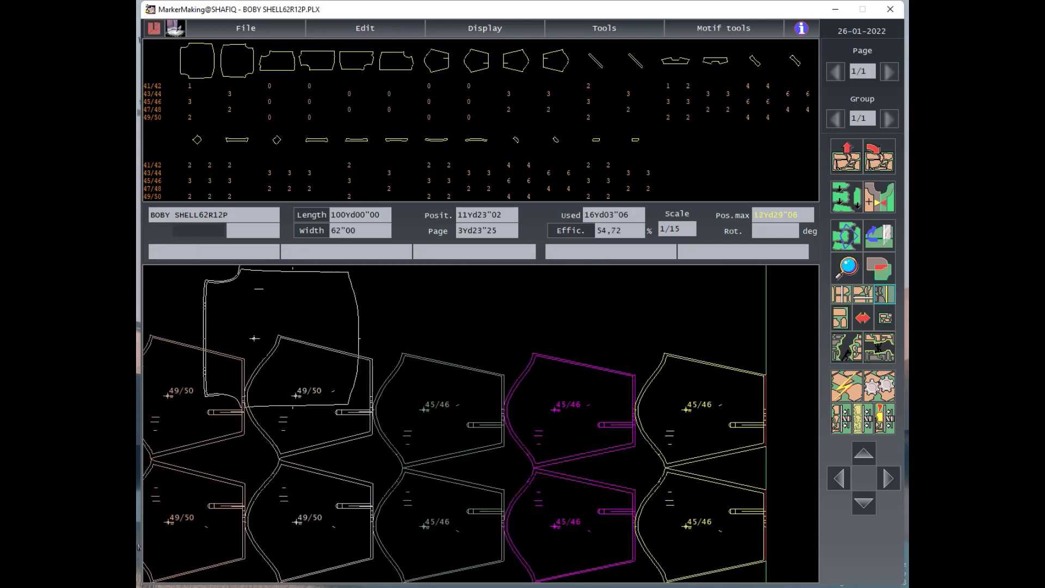
scroll(251, 338, "up", 2)
scroll(226, 338, "up", 2)
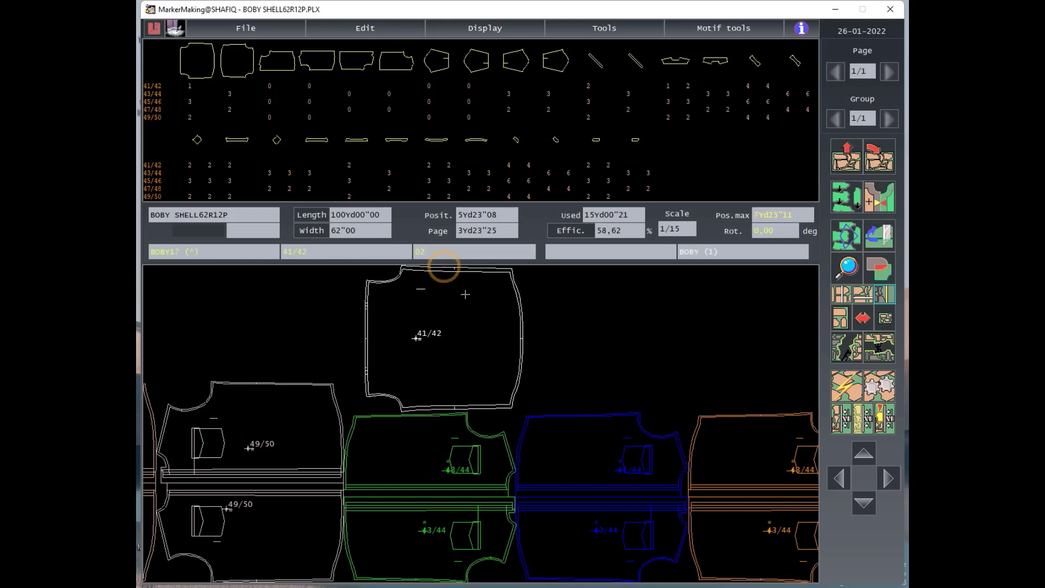
Set the held 41/42 piece against the 49/50 piece.
left_click(464, 303)
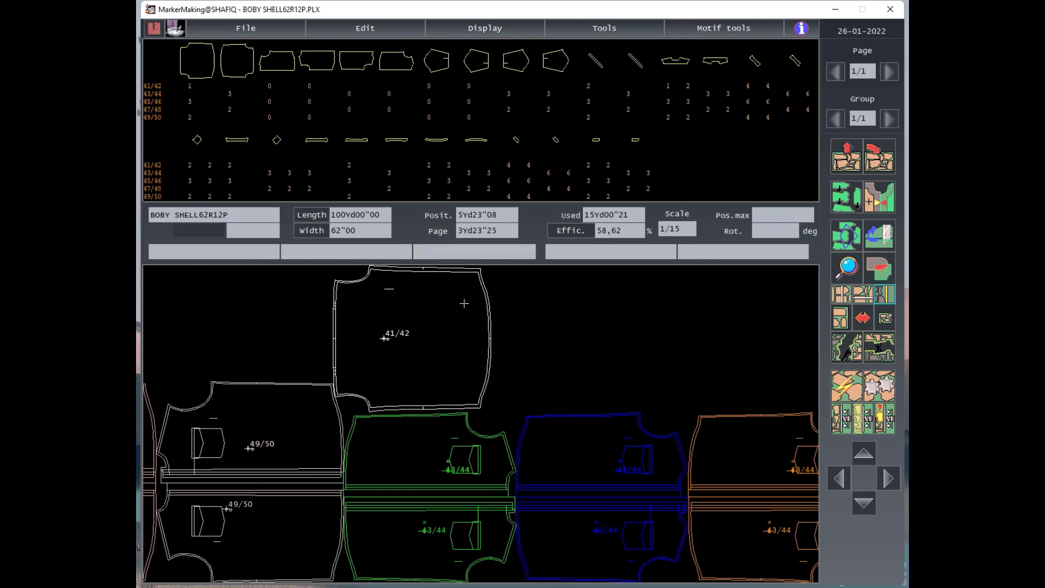
scroll(584, 293, "down", 2)
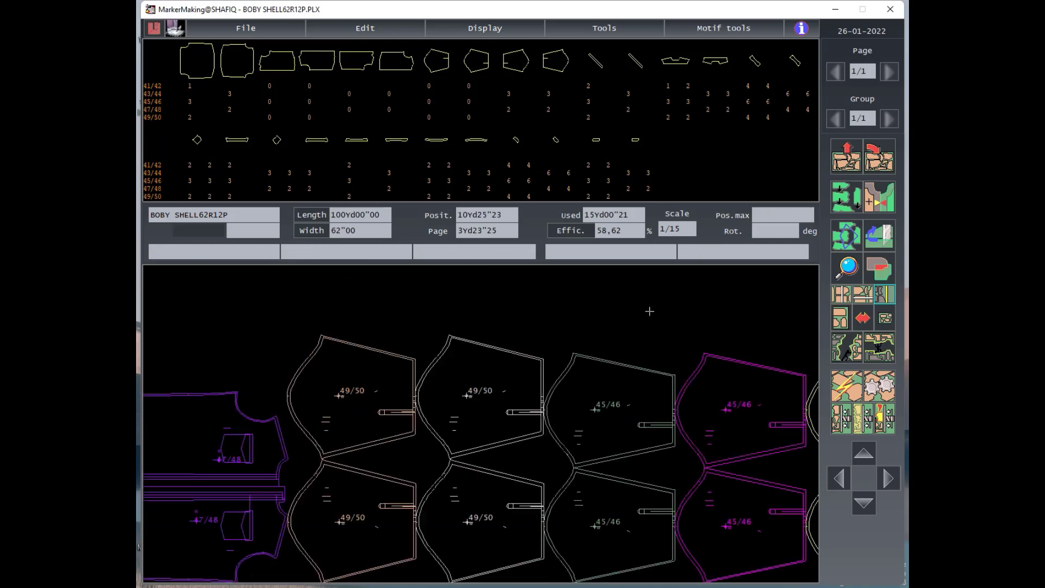
scroll(646, 308, "down", 2)
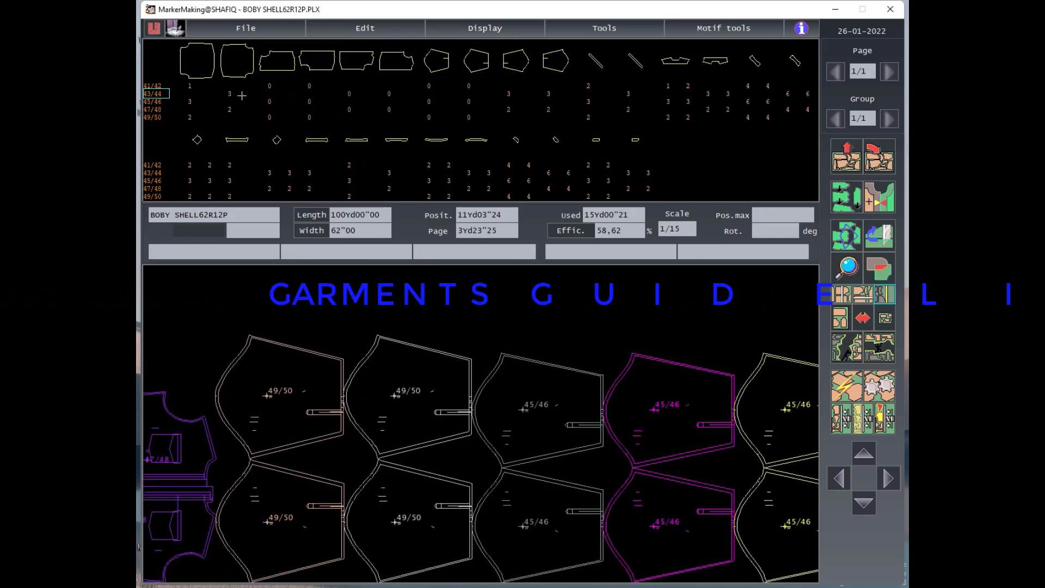
Place the last red 41/42 piece beside the white 41/42 piece, reaching 60,99% efficiency.
left_click(192, 84)
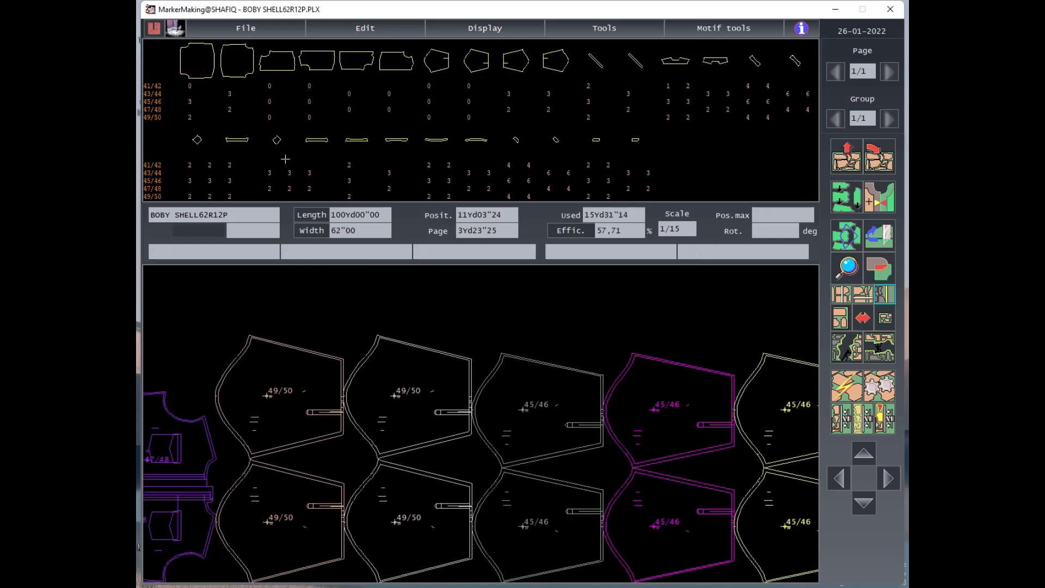
scroll(487, 479, "up", 2)
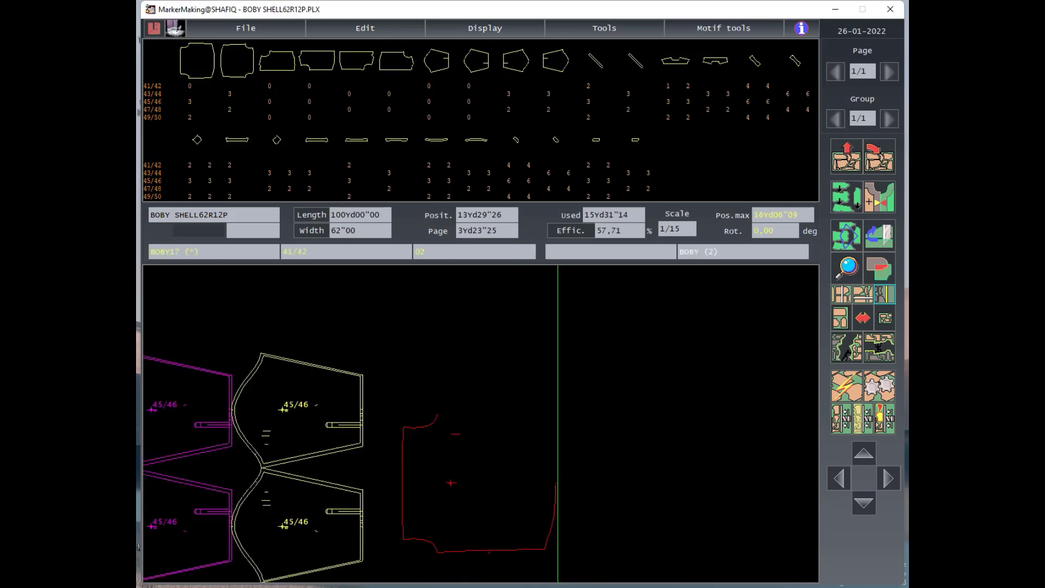
scroll(415, 324, "up", 2)
scroll(416, 324, "up", 2)
scroll(415, 324, "up", 2)
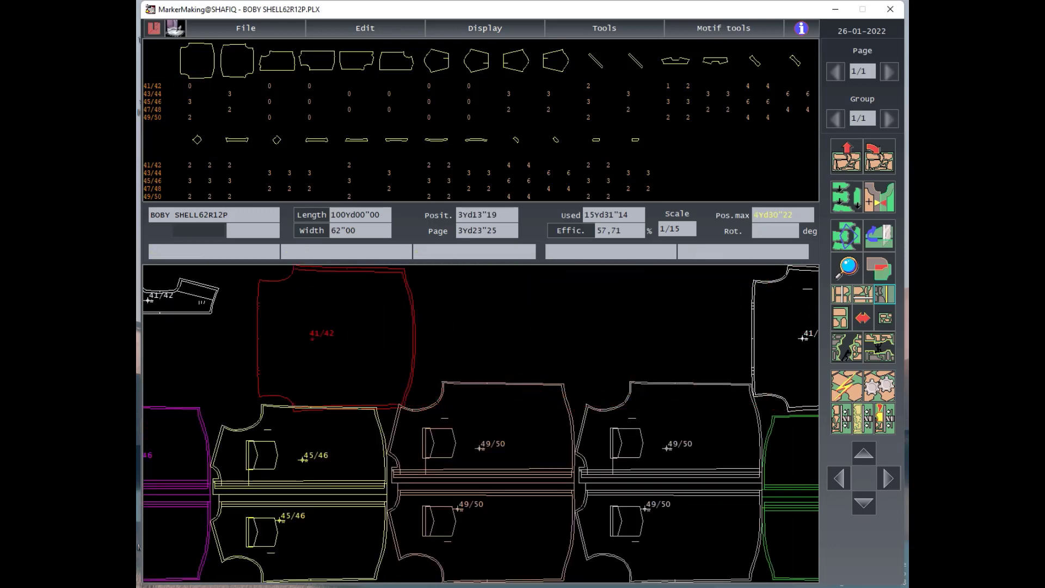
left_click(451, 281)
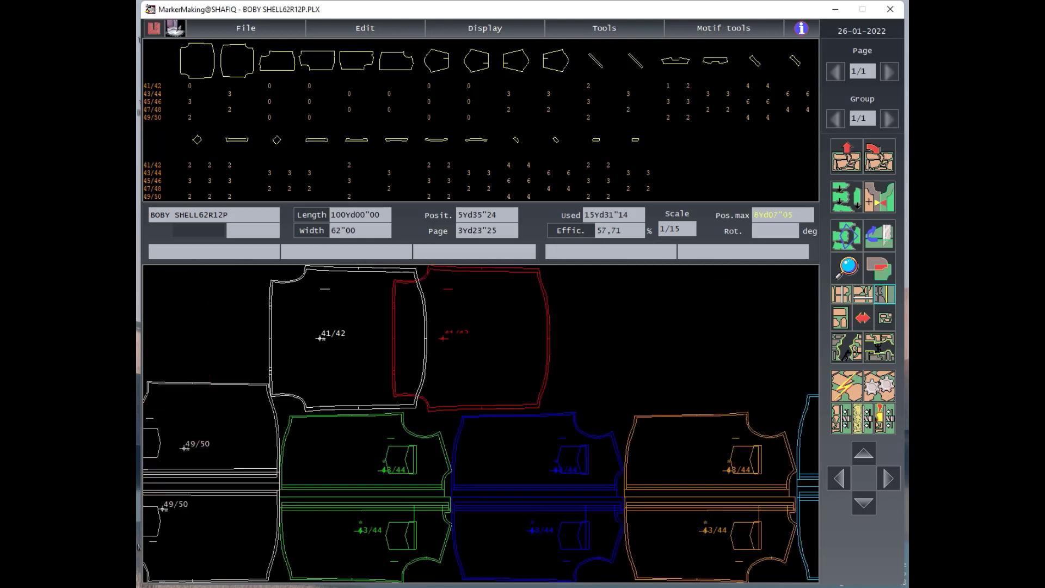
left_click(515, 292)
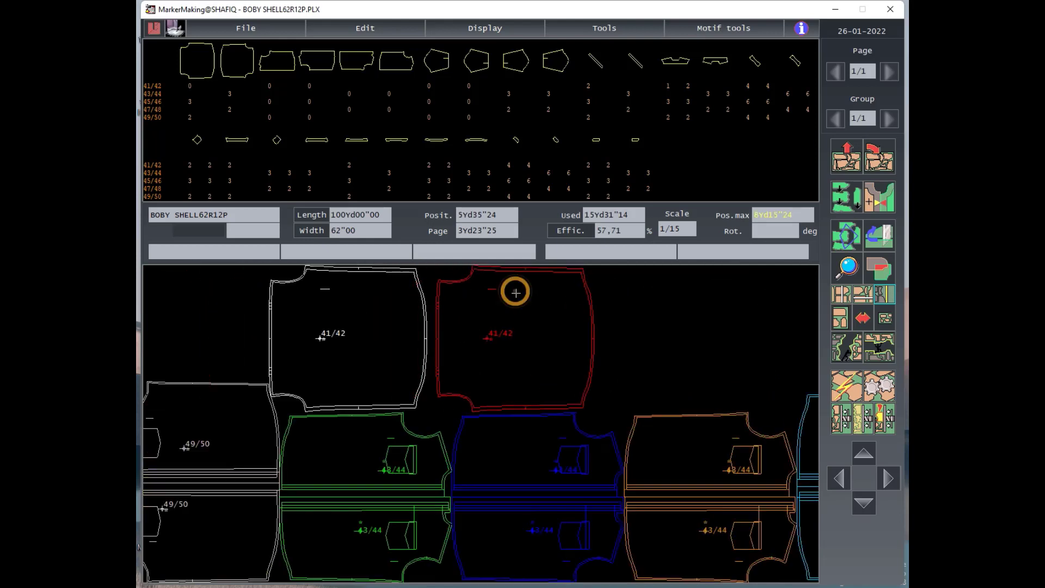
left_click(517, 321)
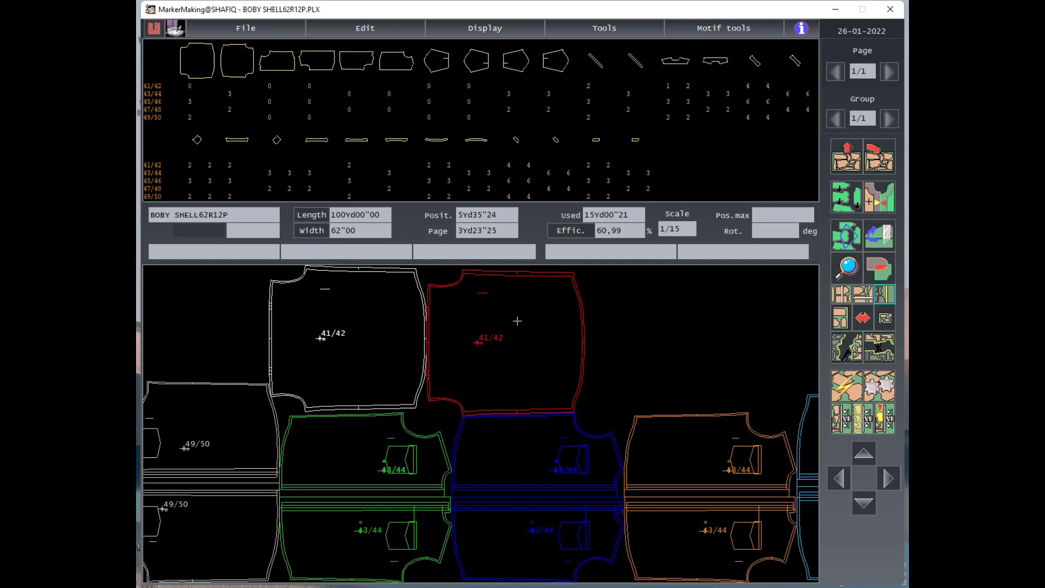
scroll(688, 294, "right", 3)
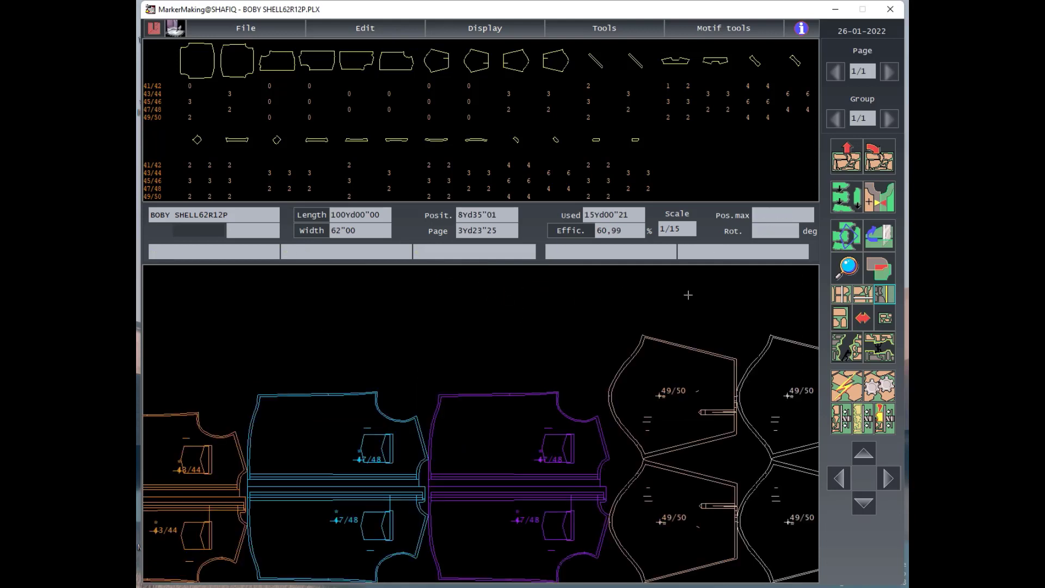
scroll(602, 235, "right", 3)
scroll(503, 222, "right", 2)
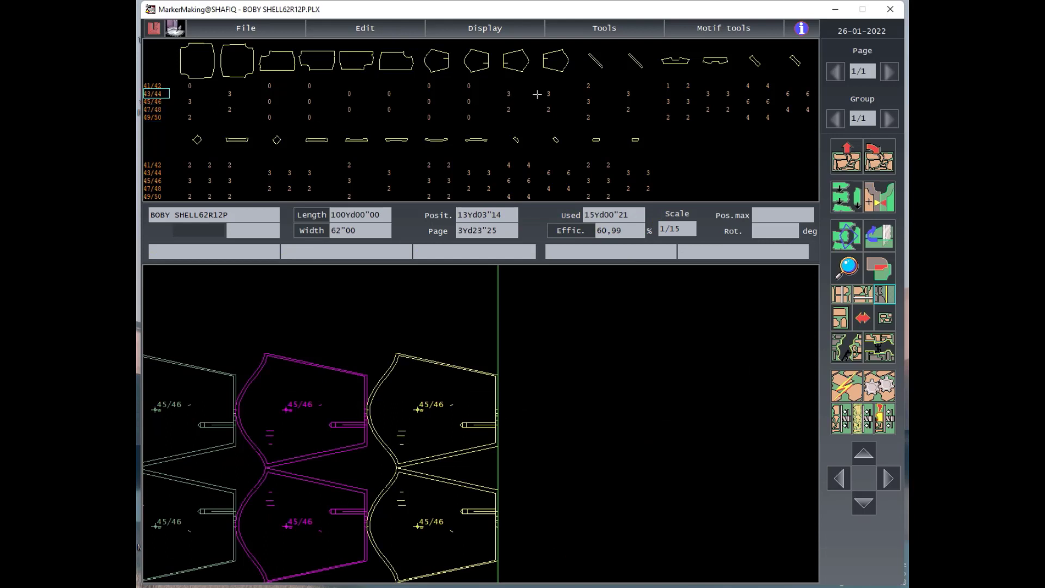
Place two 47/48 pieces at the marker end, tight against the yellow 45/46 piece.
left_click(511, 108)
left_click(551, 109)
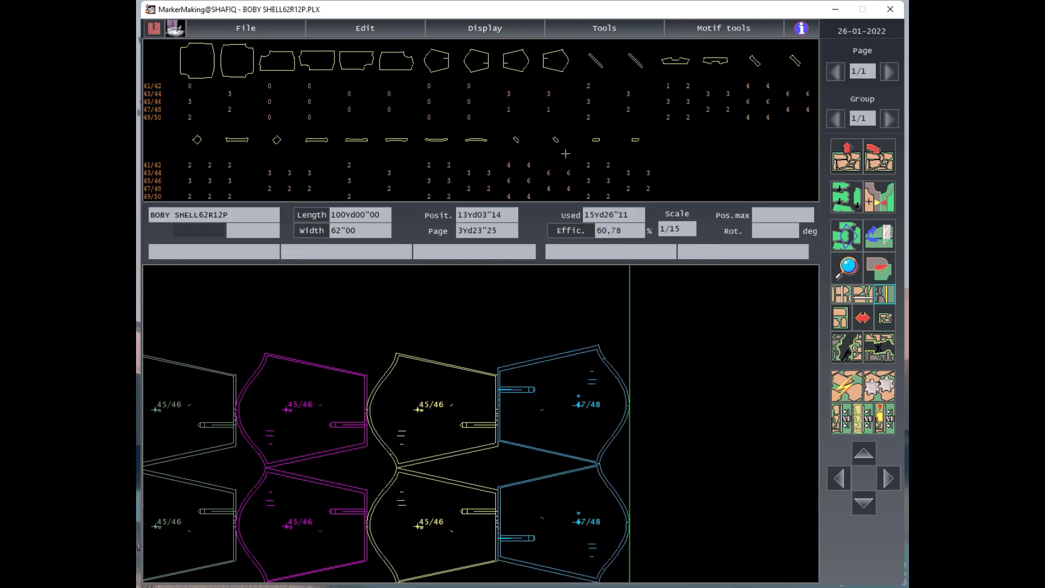
left_click_drag(685, 397, 579, 402)
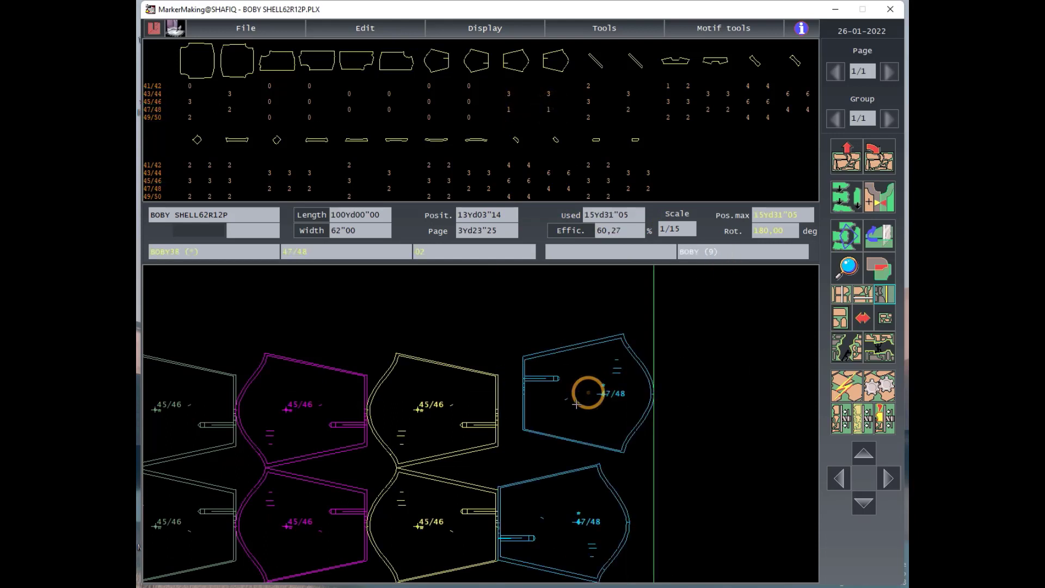
left_click(574, 403)
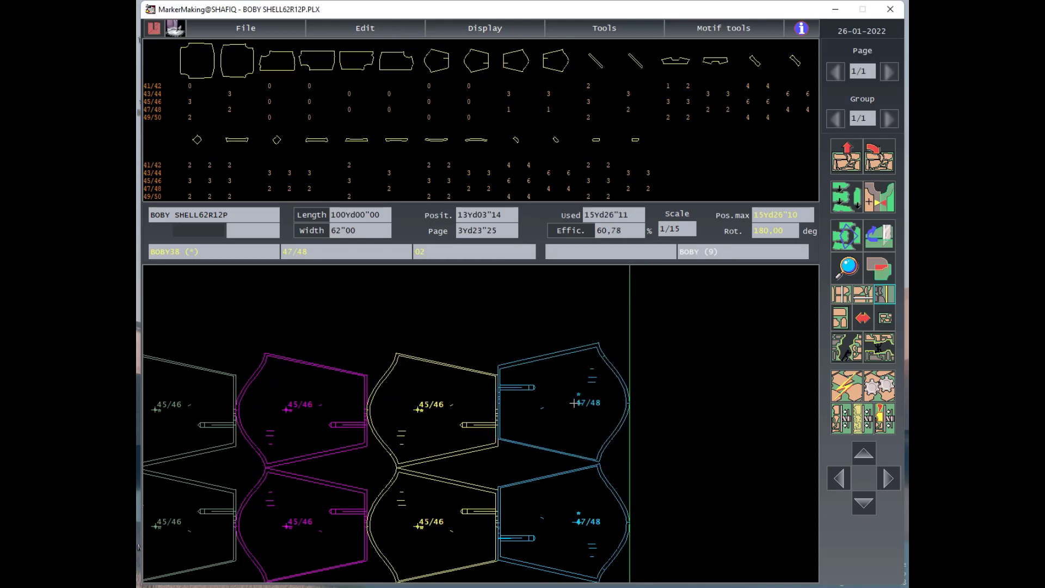
left_click(574, 401)
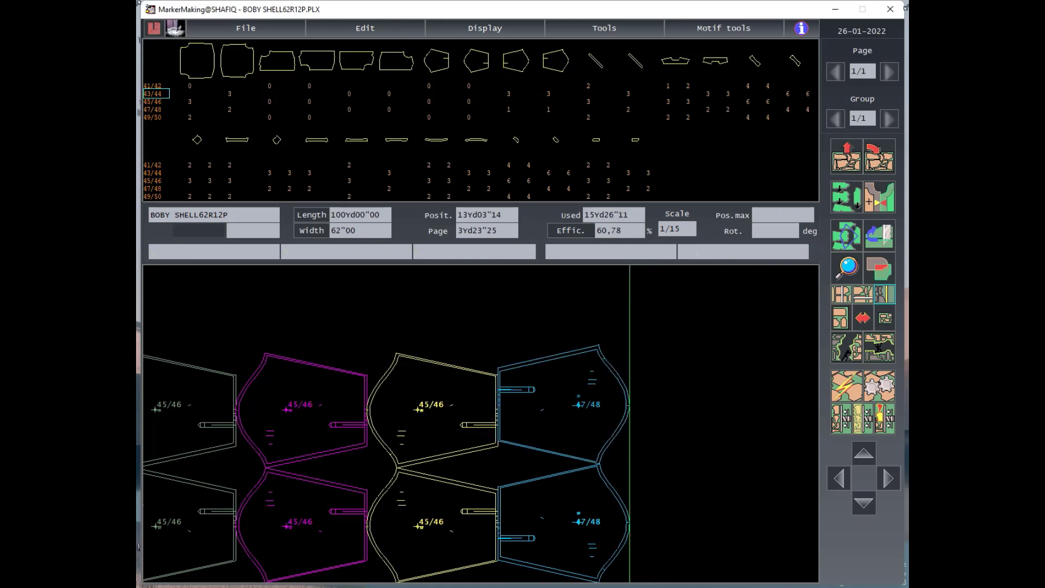
Slice the marker at the 47/48 pieces and nest the purple 47/48 pair against its neighbour.
left_click(856, 236)
left_click(578, 450)
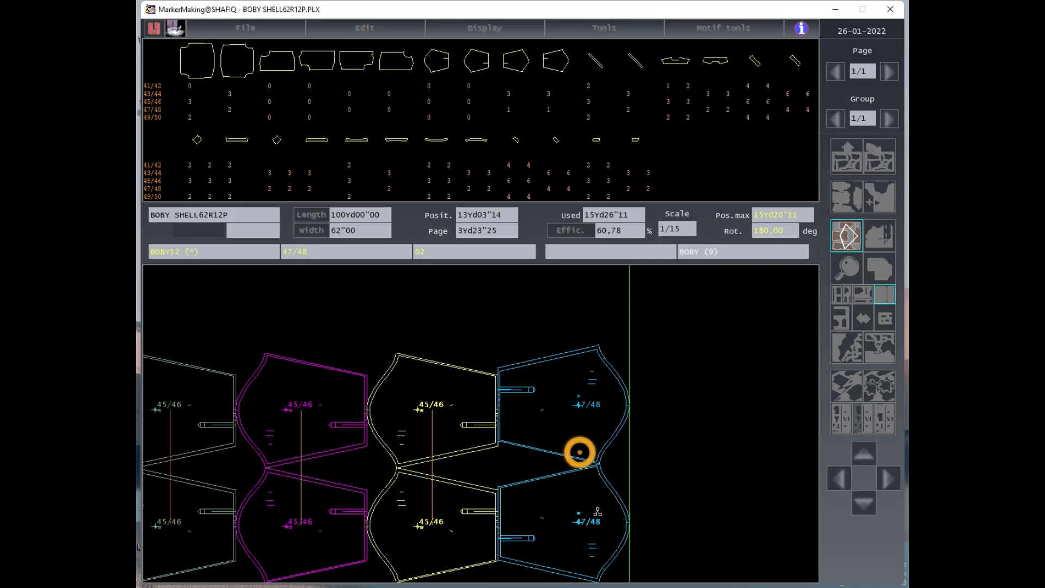
left_click(651, 420)
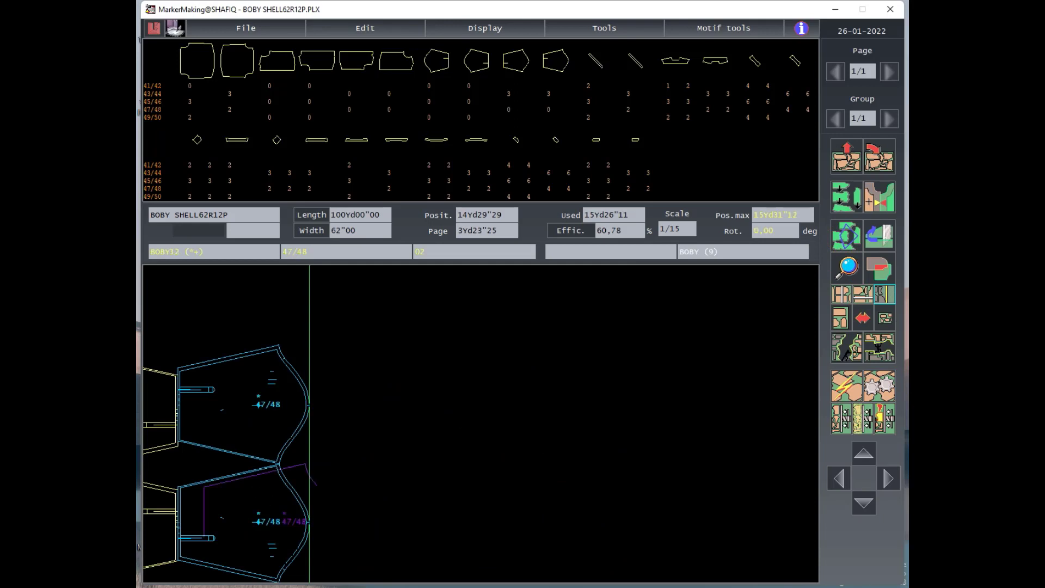
left_click(438, 511)
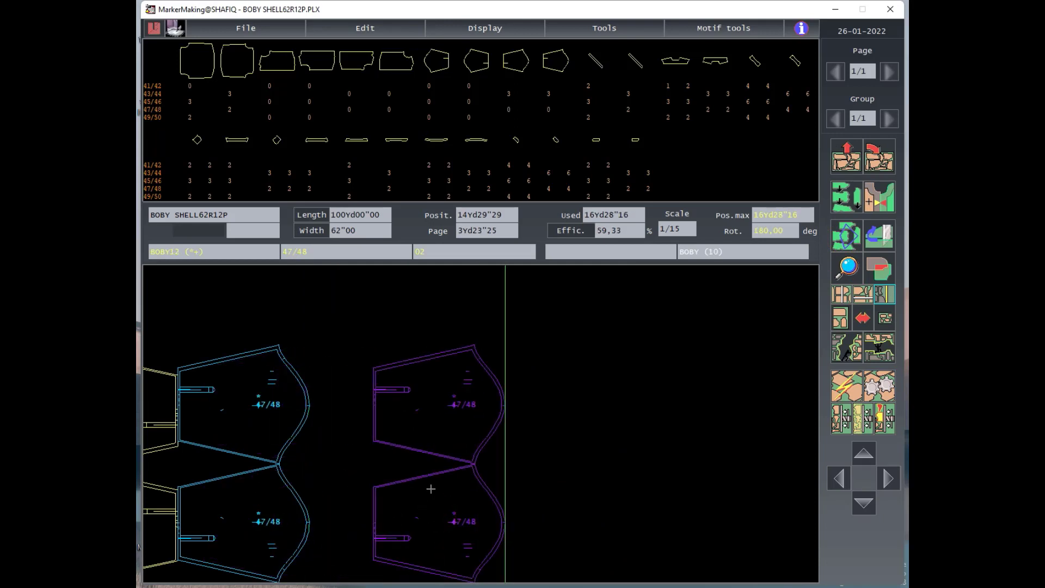
left_click(431, 489)
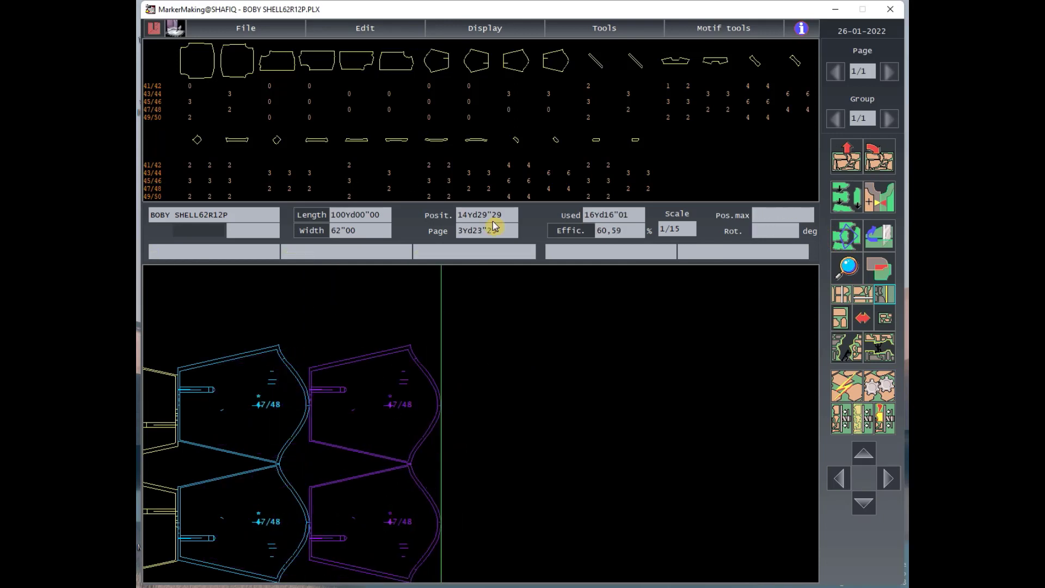
Place the green 43/44 pair, slice across it and shift it left to close the gap.
left_click(510, 92)
left_click(550, 89)
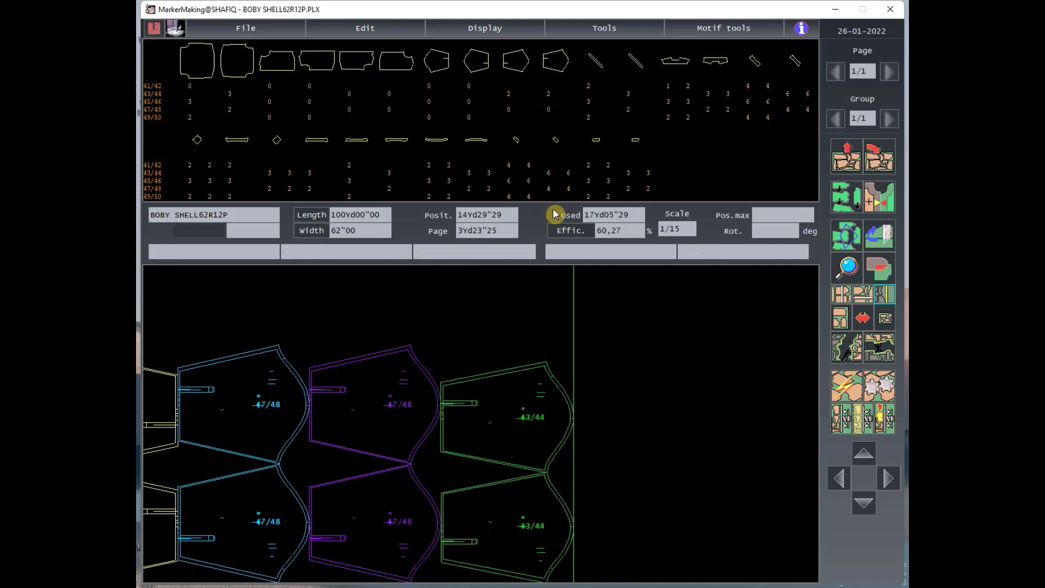
left_click(730, 219)
left_click(845, 232)
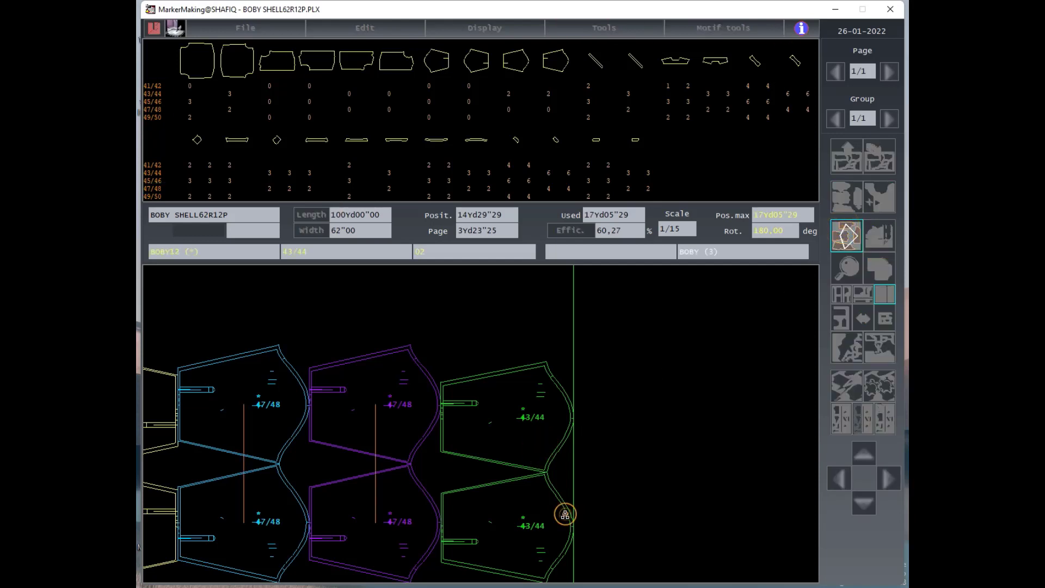
left_click(565, 514)
left_click(850, 225)
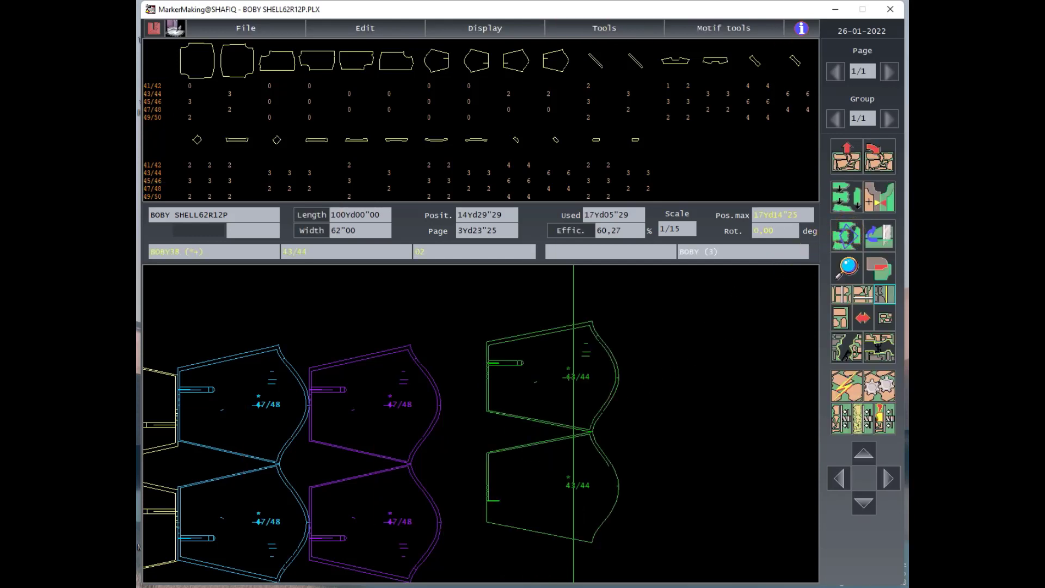
left_click(520, 398)
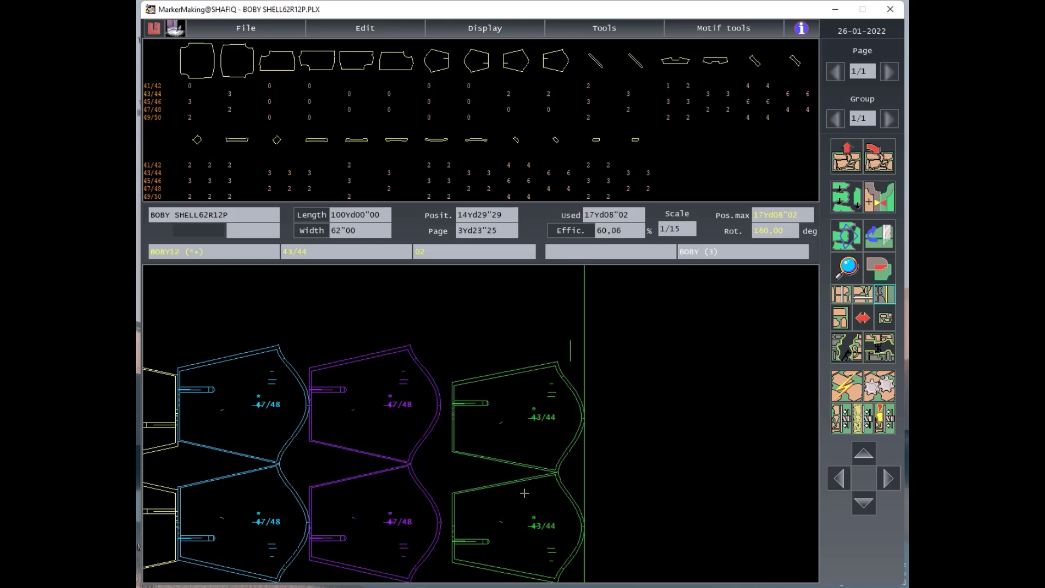
left_click(530, 452)
Nest the blue 43/44 pair against the green pieces and pick up an orange 43/44 piece.
scroll(579, 413, "down", 2)
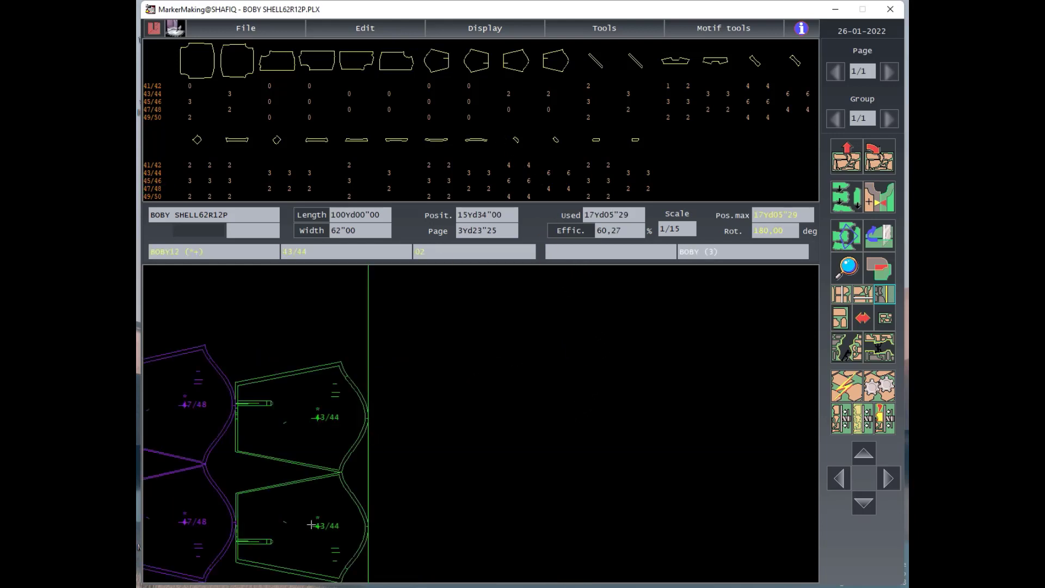
left_click(468, 525)
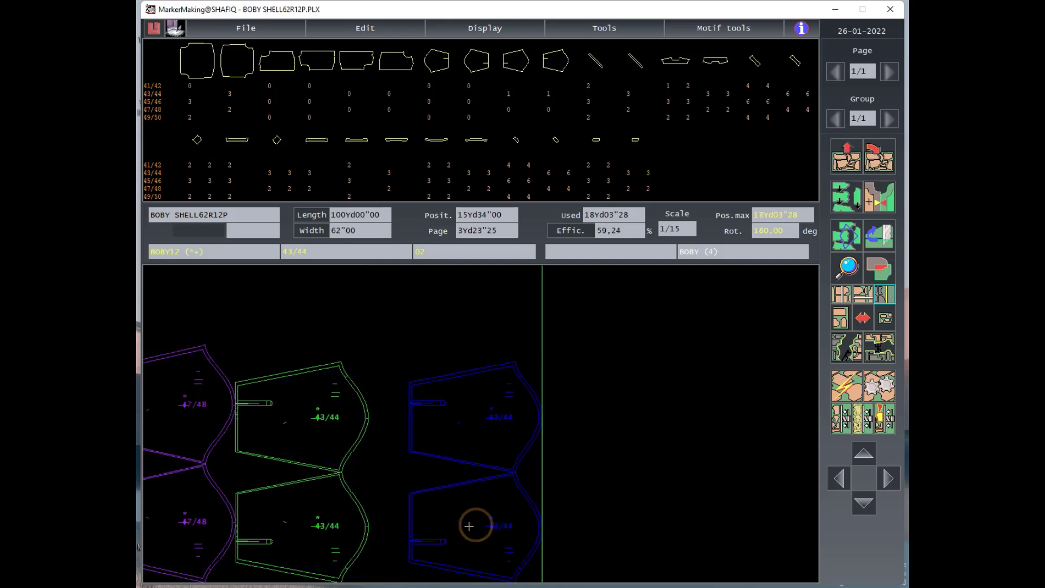
left_click(476, 498)
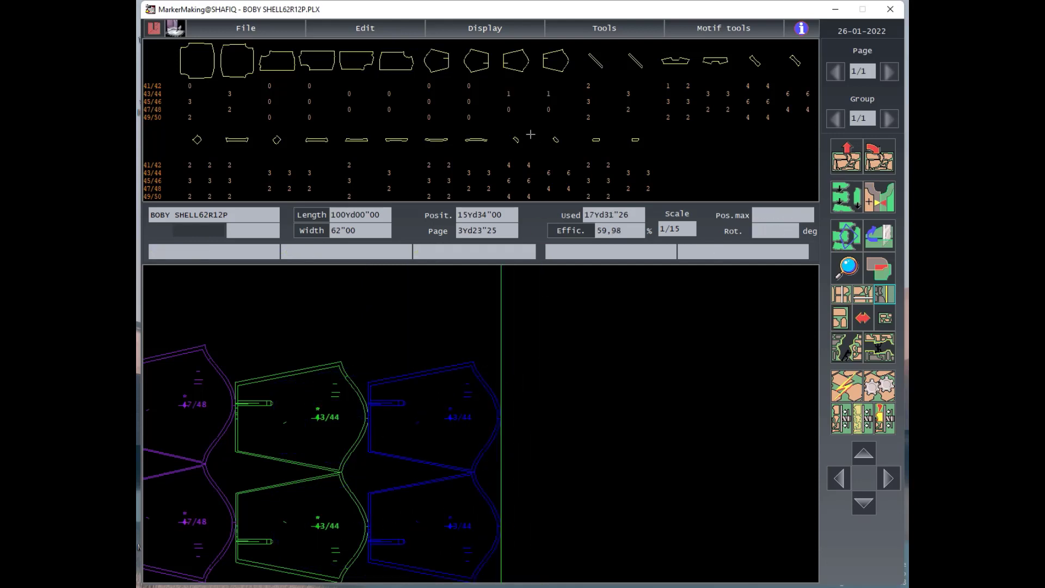
left_click(509, 90)
left_click(548, 93)
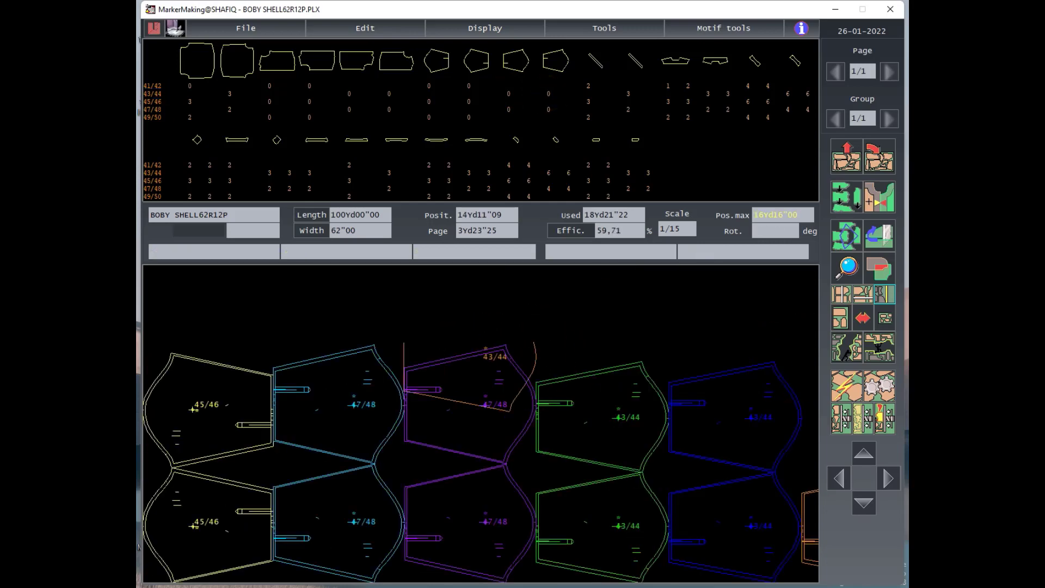
left_click(316, 321)
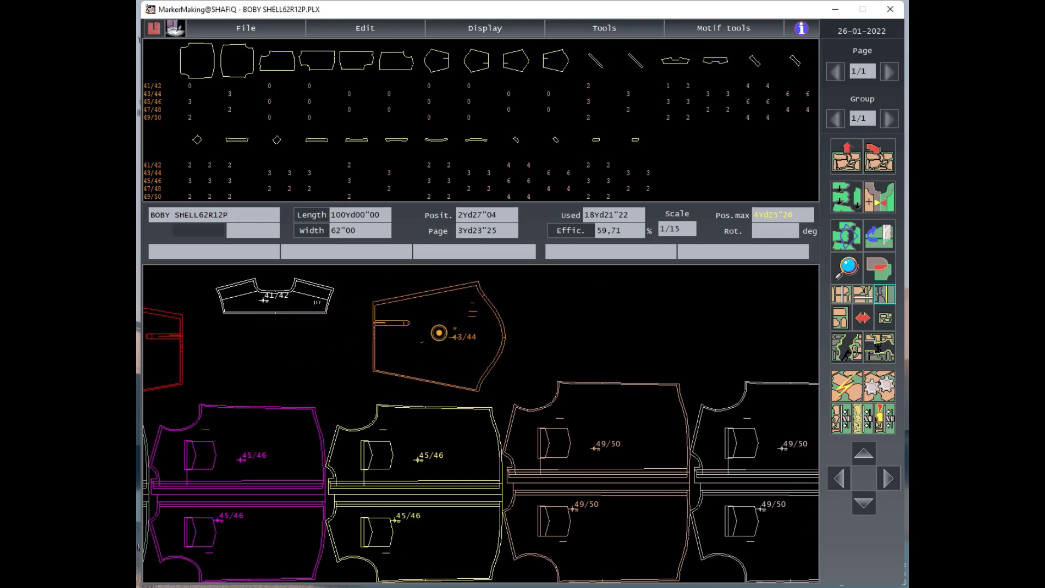
Fit the orange 43/44 piece into the top gap near the start, with the 41/42 collar beside it.
left_click(438, 331)
left_click(318, 298)
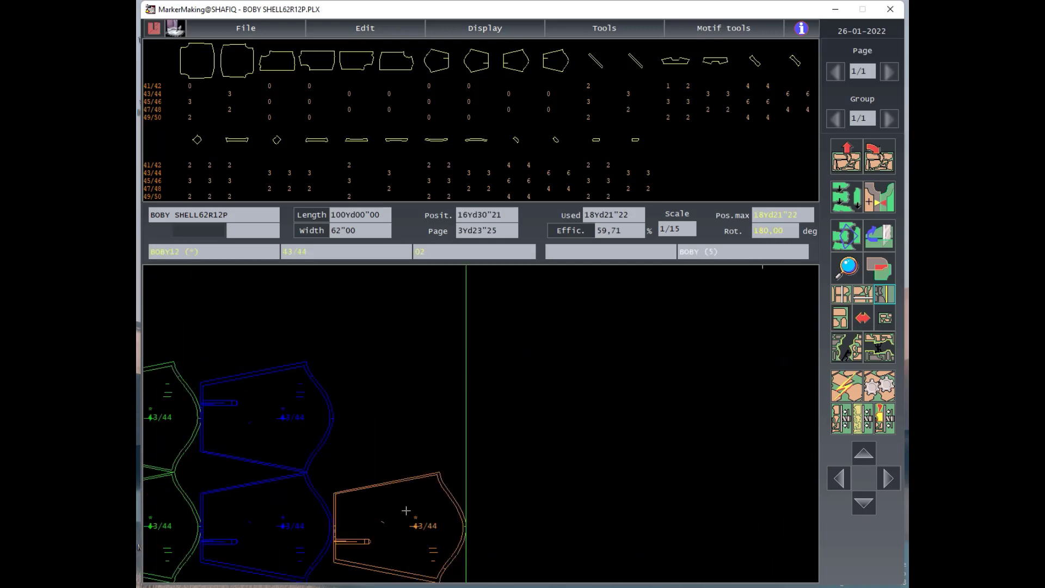
left_click(406, 511)
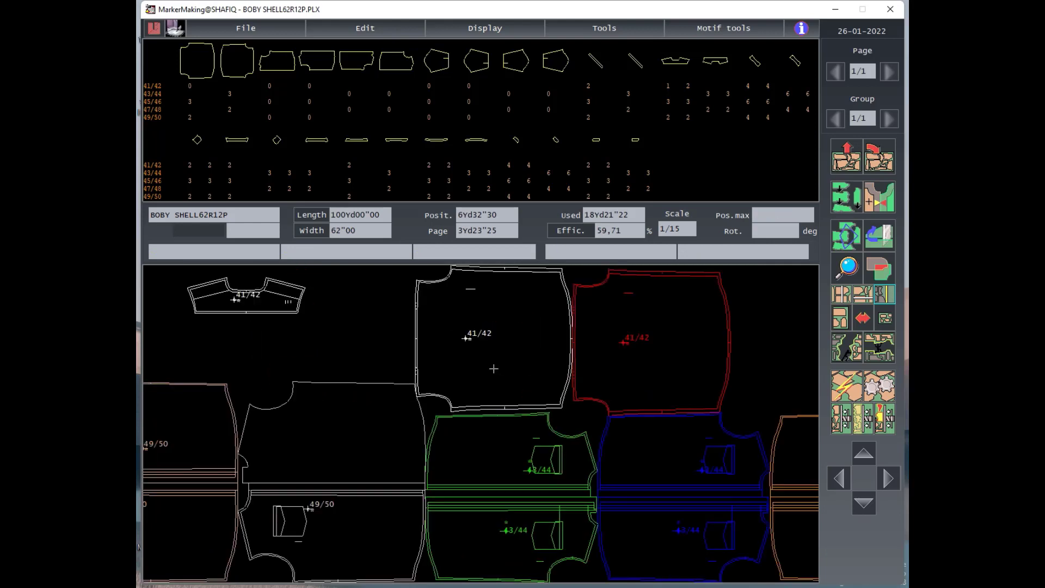
left_click(493, 369)
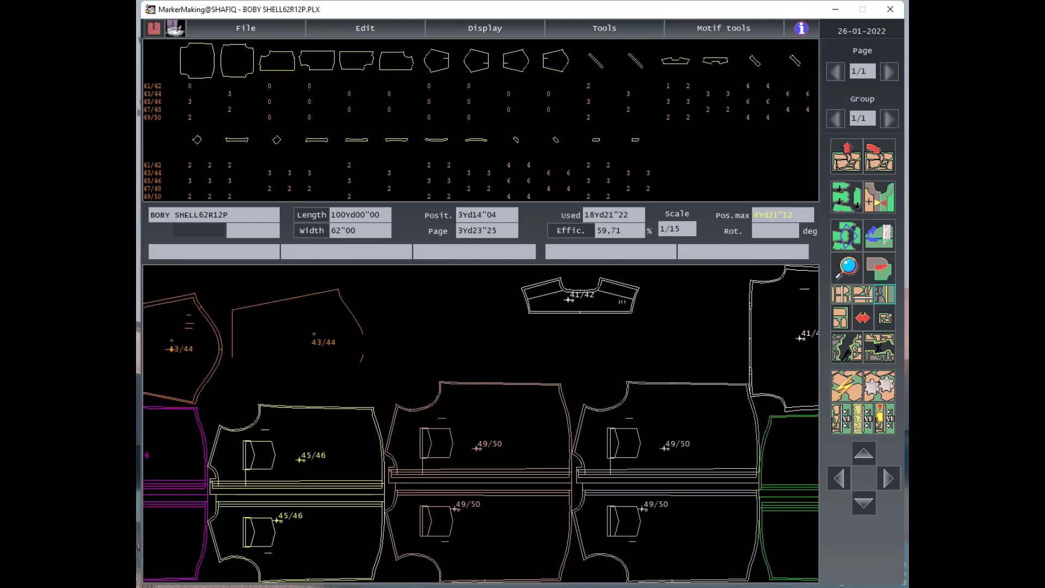
left_click(550, 316)
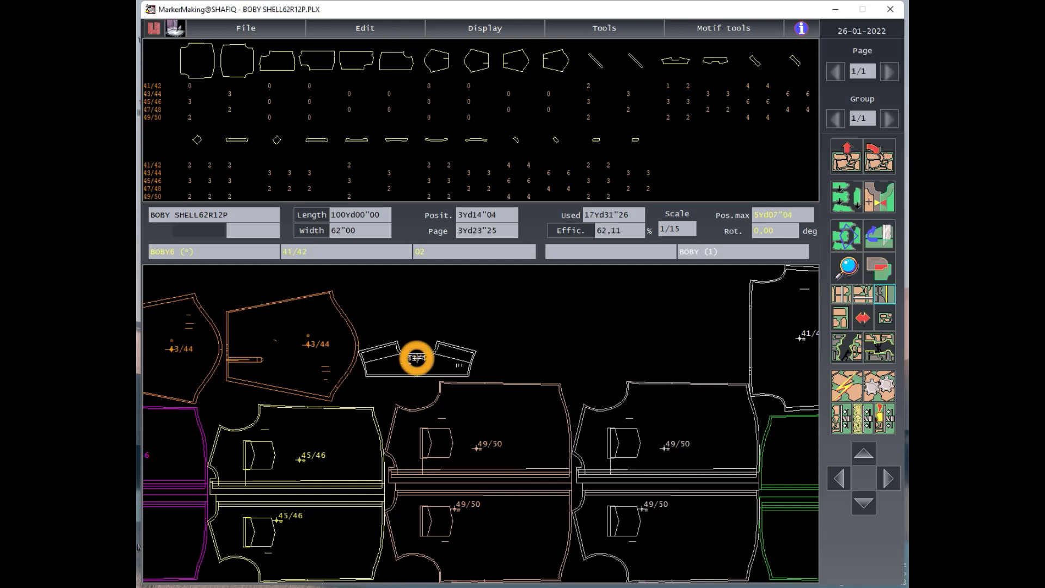
left_click(417, 358)
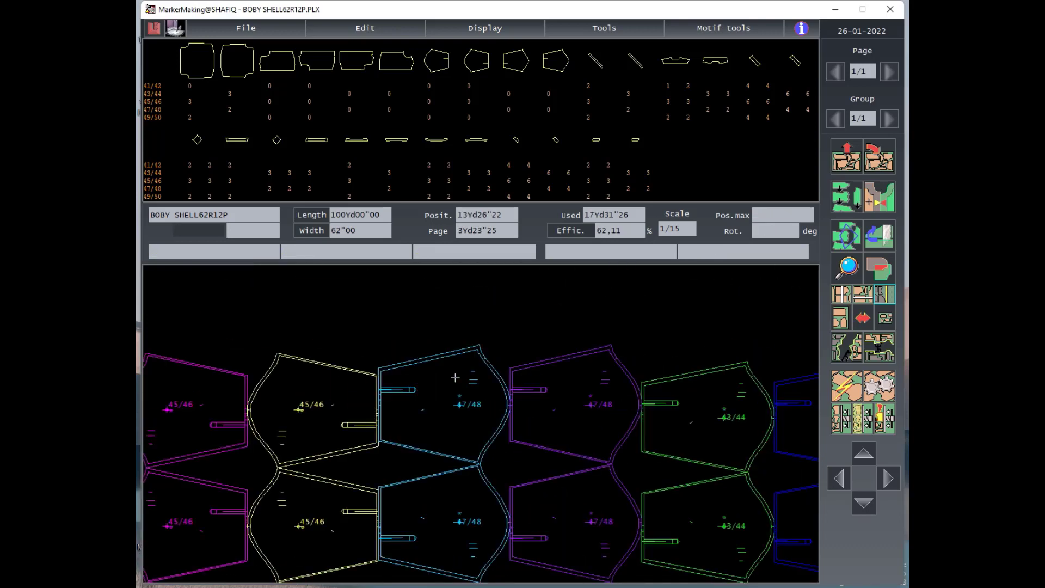
Pack another green 43/44 piece snugly at the marker's right end, reaching 84,05% efficiency.
left_click(441, 245)
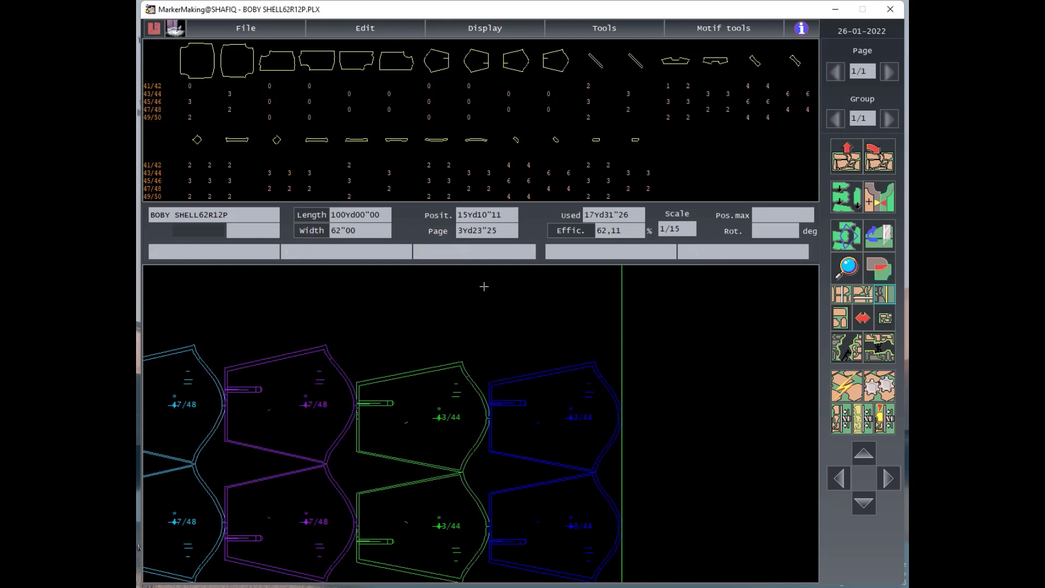
left_click(229, 93)
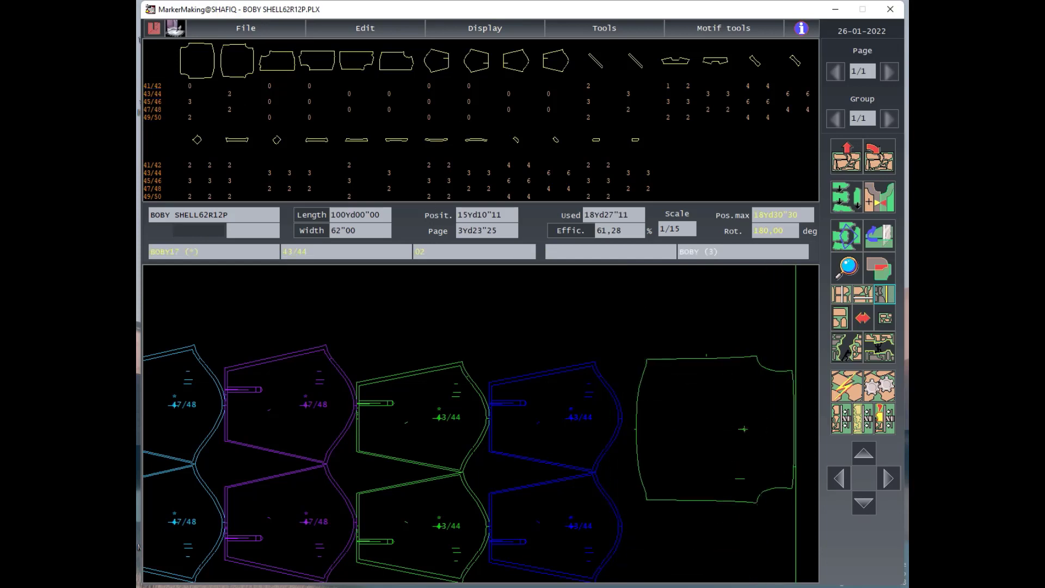
left_click(694, 296)
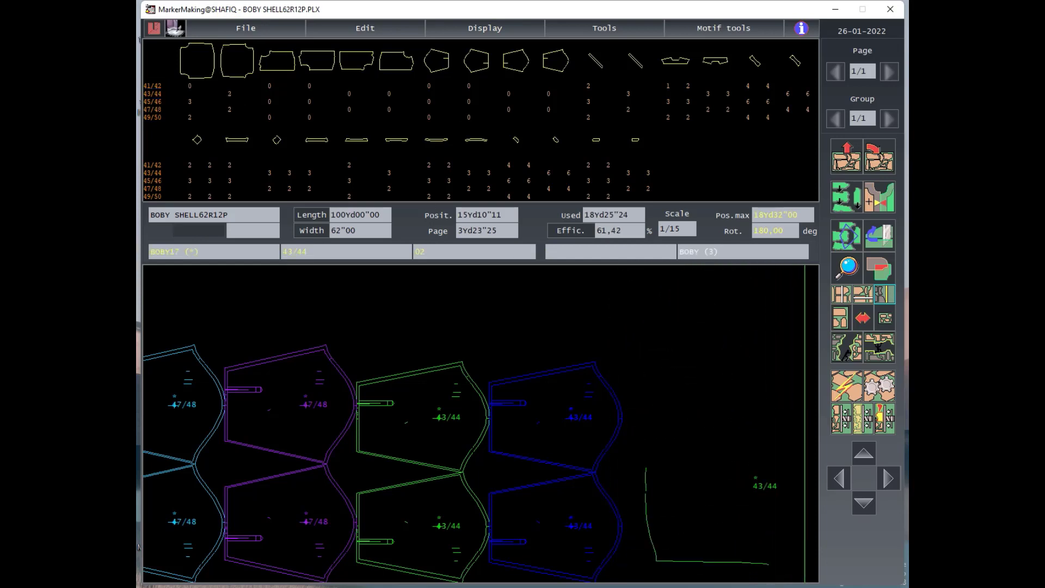
left_click(729, 501)
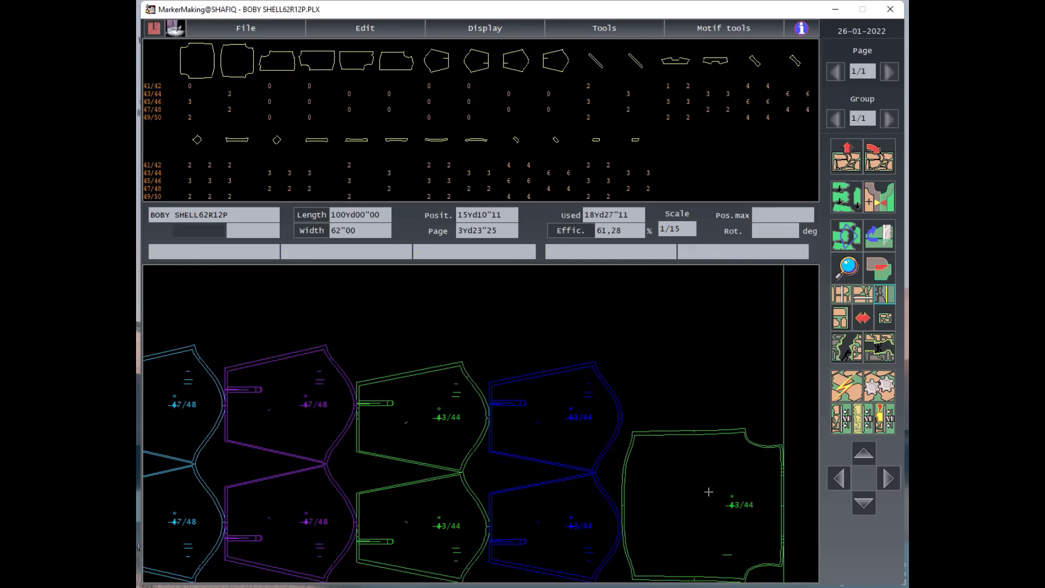
left_click(708, 492)
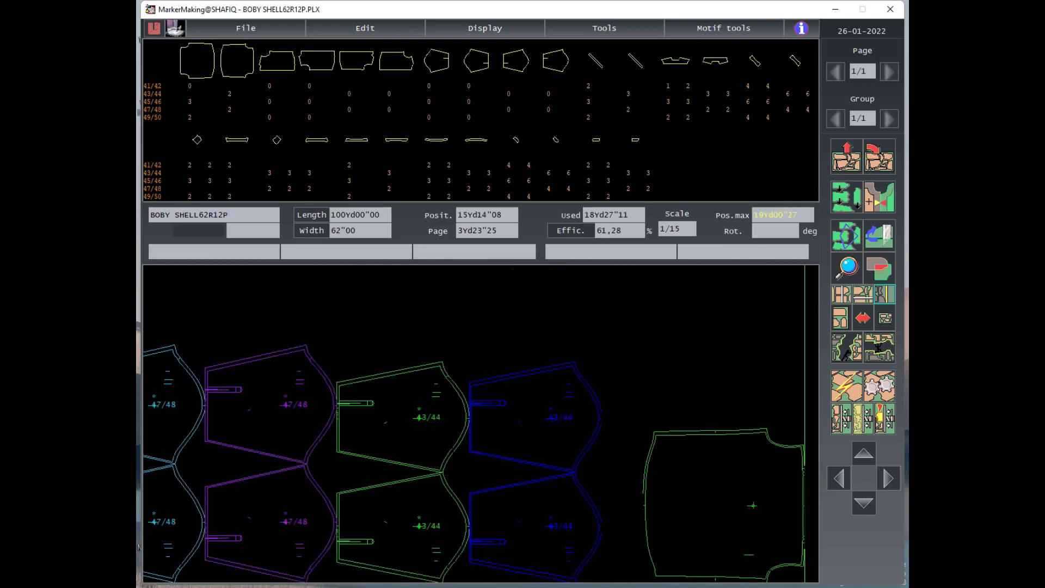
left_click(706, 484)
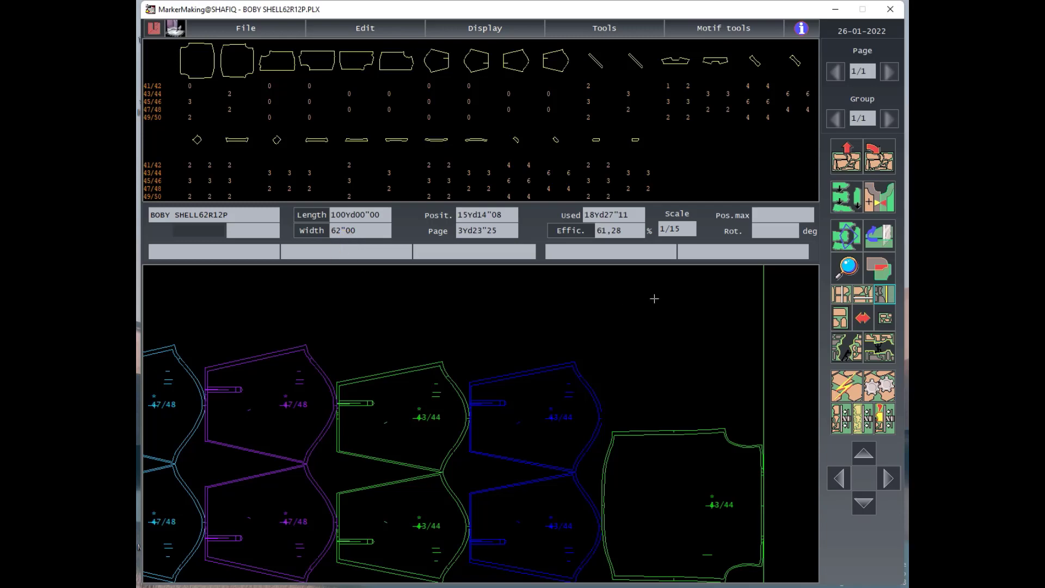
double_click(566, 333)
Accept the marker generation settings and auto-nest all remaining pieces, reaching 84,05 % efficiency.
left_click(666, 538)
left_click(879, 386)
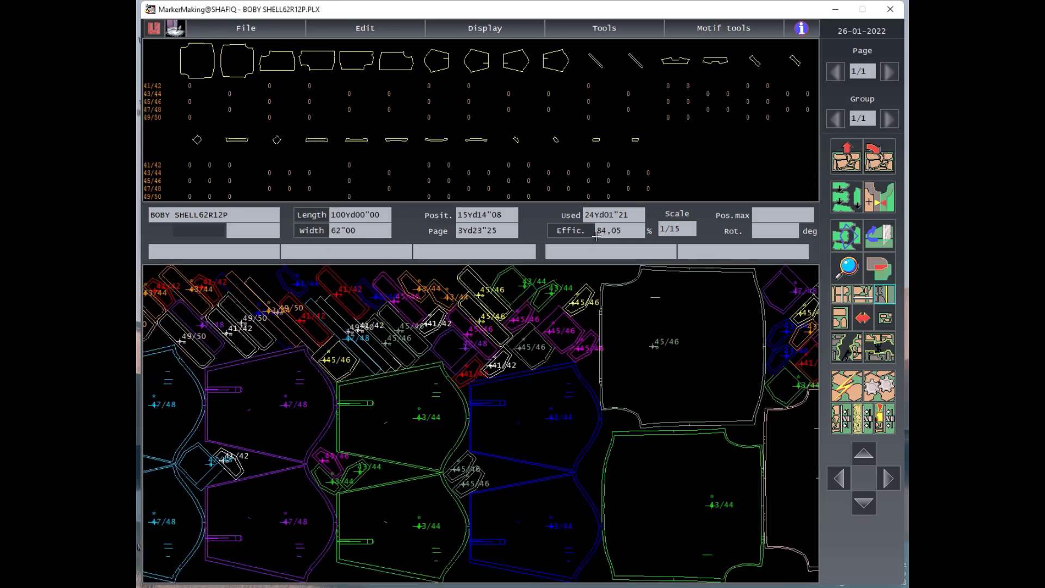
Move the small 41/42 and 49/50 pieces into free spots in the nested marker.
left_click(886, 425)
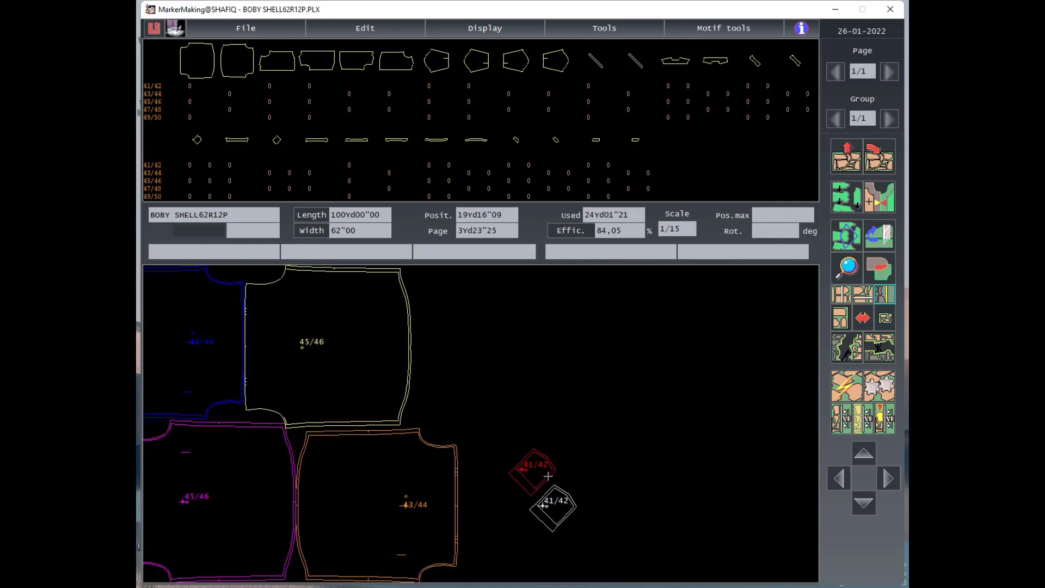
left_click(548, 476)
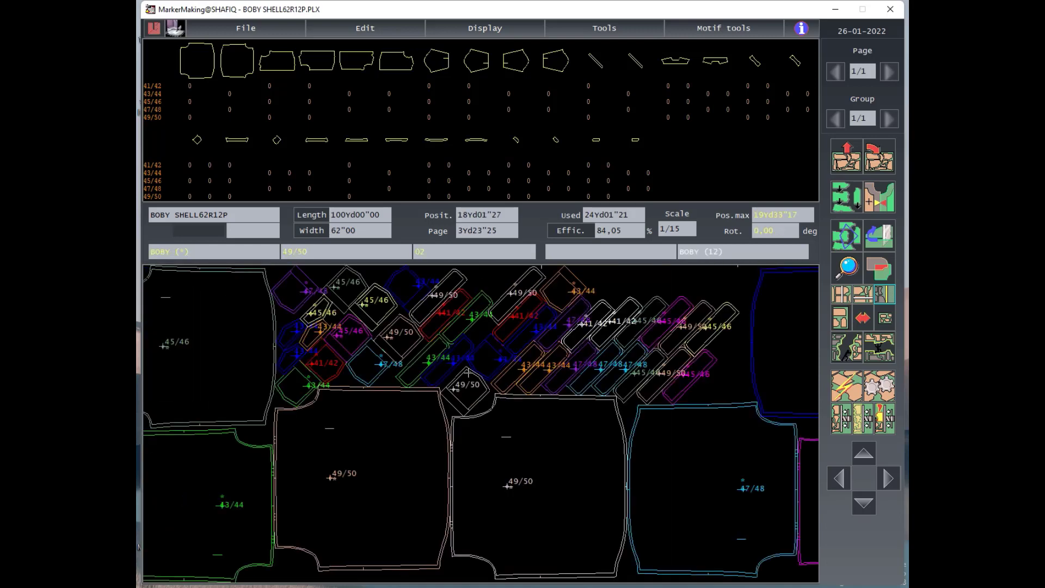
left_click(469, 373)
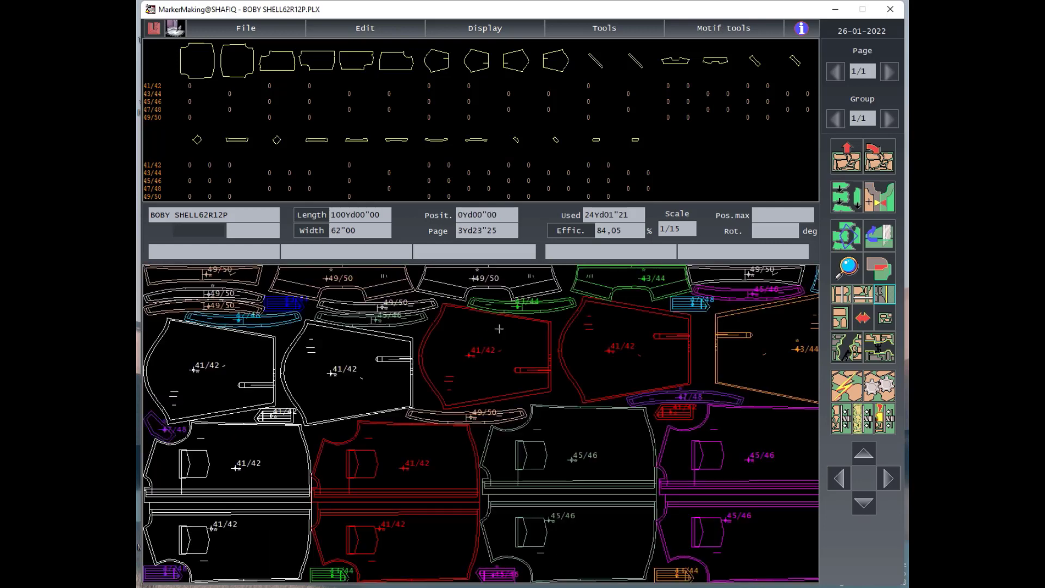
left_click(848, 266)
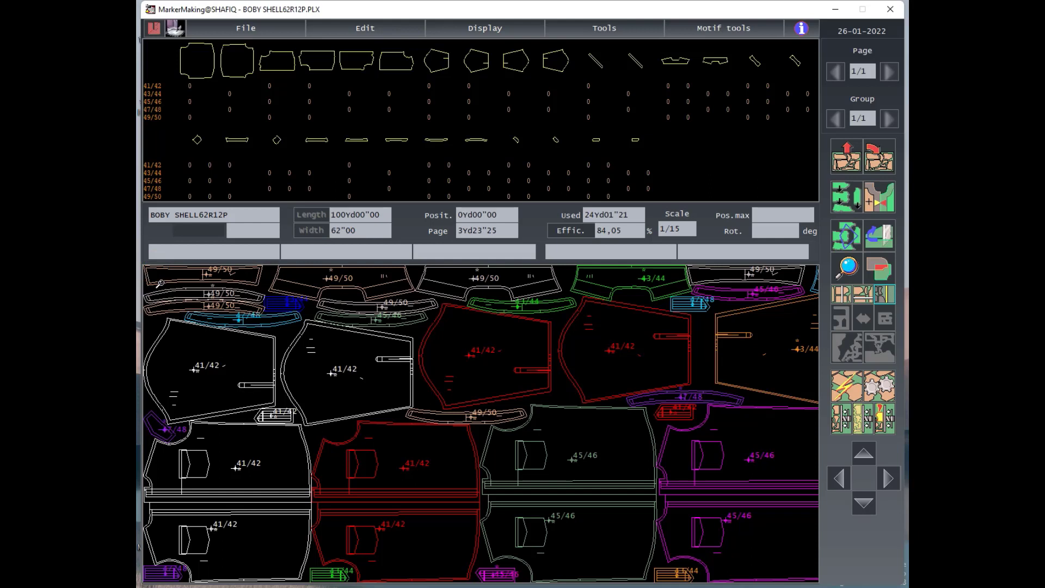
left_click(159, 284)
scroll(707, 575, "down", 1)
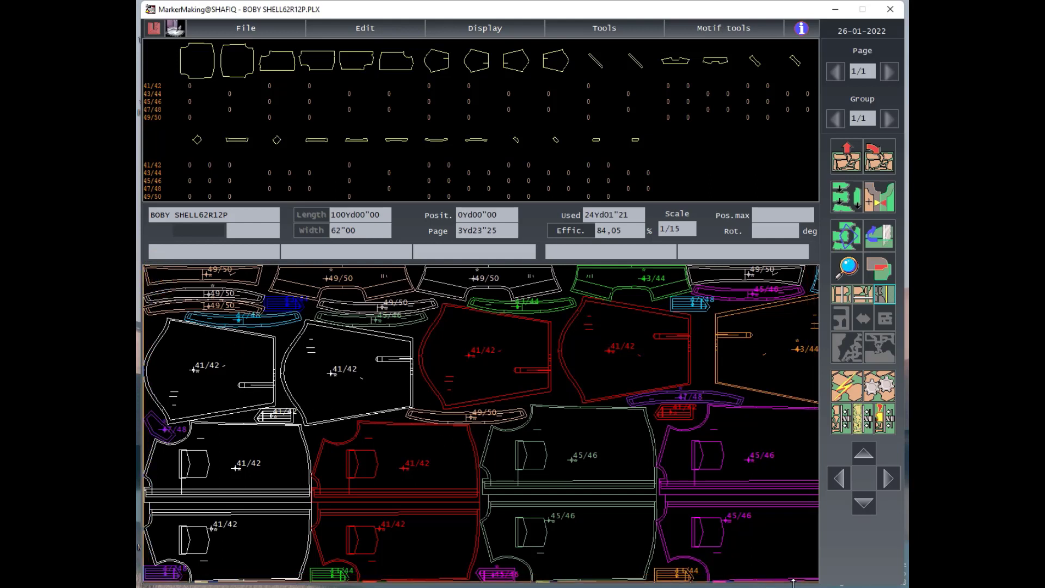
scroll(789, 580, "up", 1)
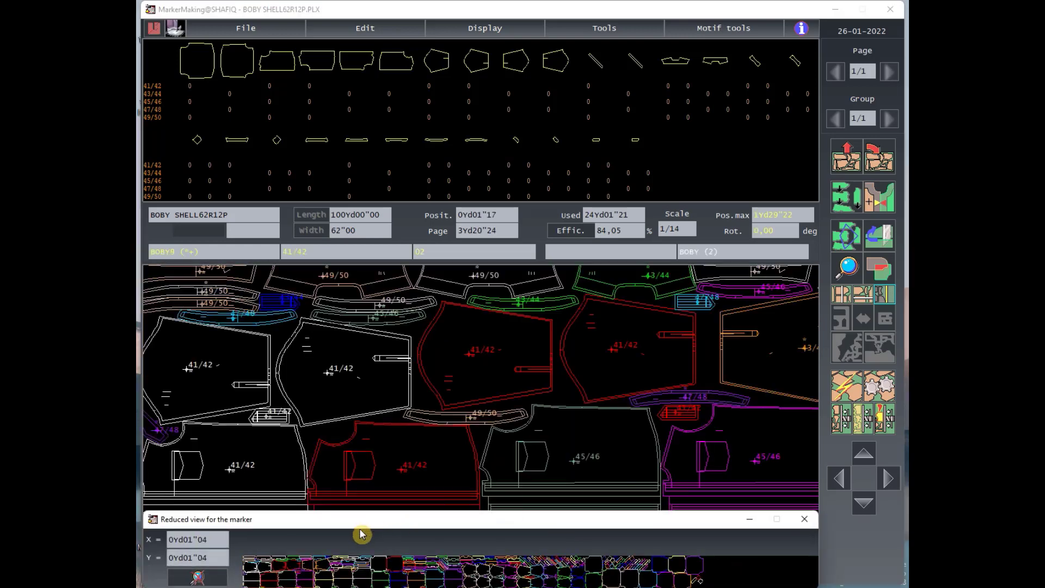
mouse_move(362, 519)
left_mouse_down()
mouse_move(373, 331)
mouse_move(364, 294)
left_mouse_up()
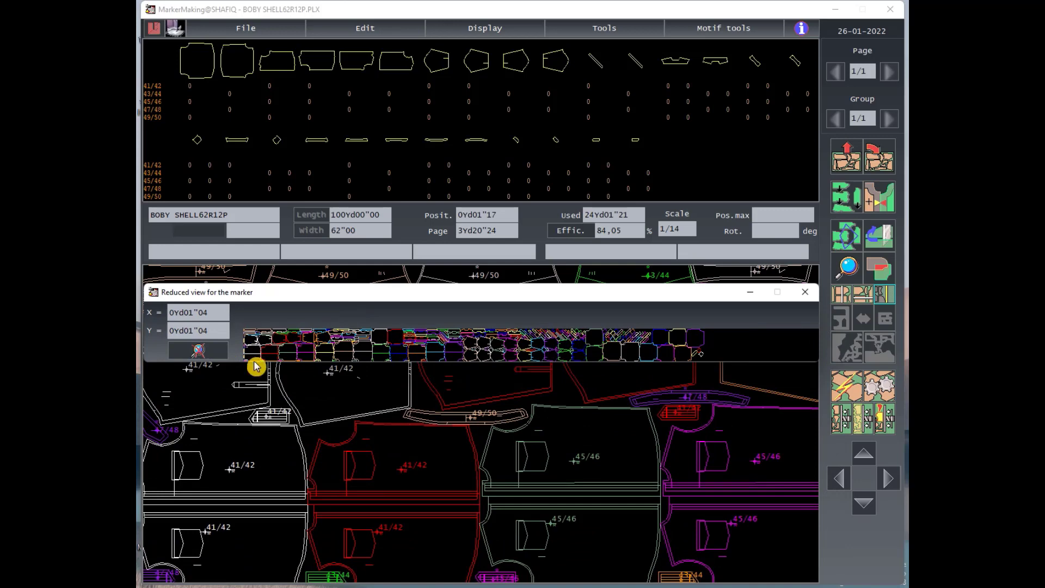
left_click_drag(730, 292, 697, 294)
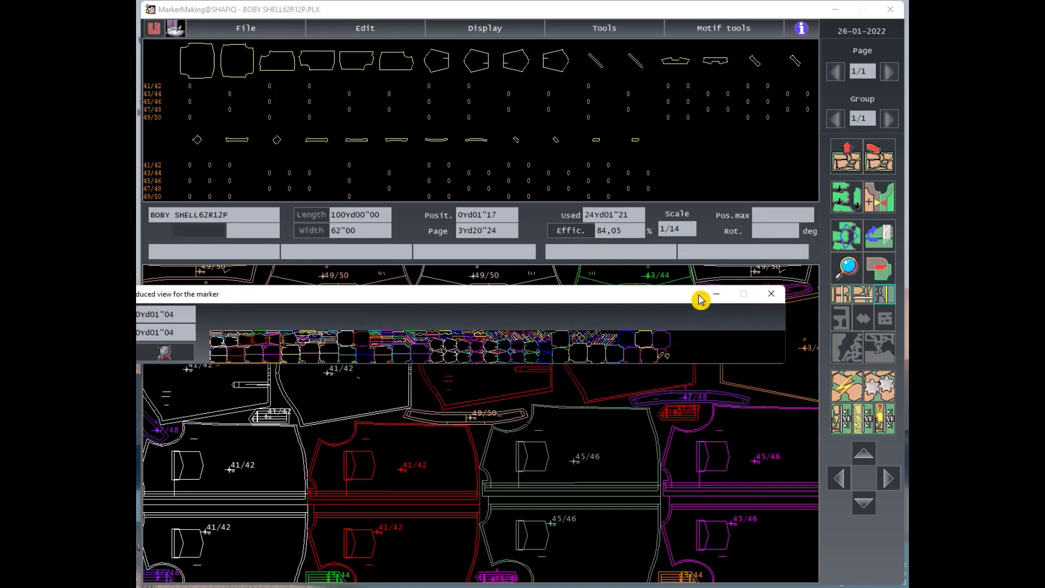
left_click(775, 297)
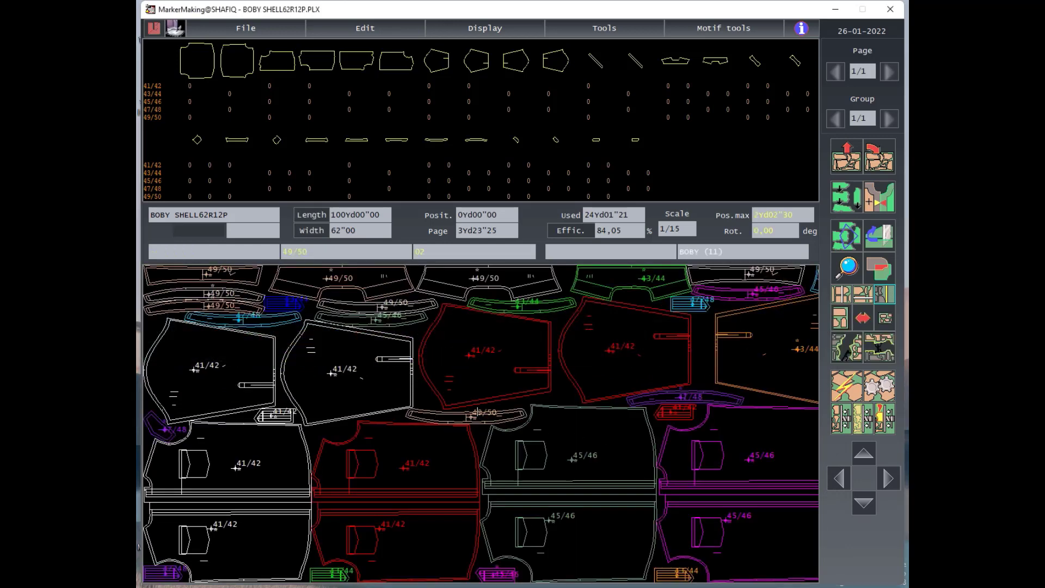
left_click(851, 274)
left_click(491, 414)
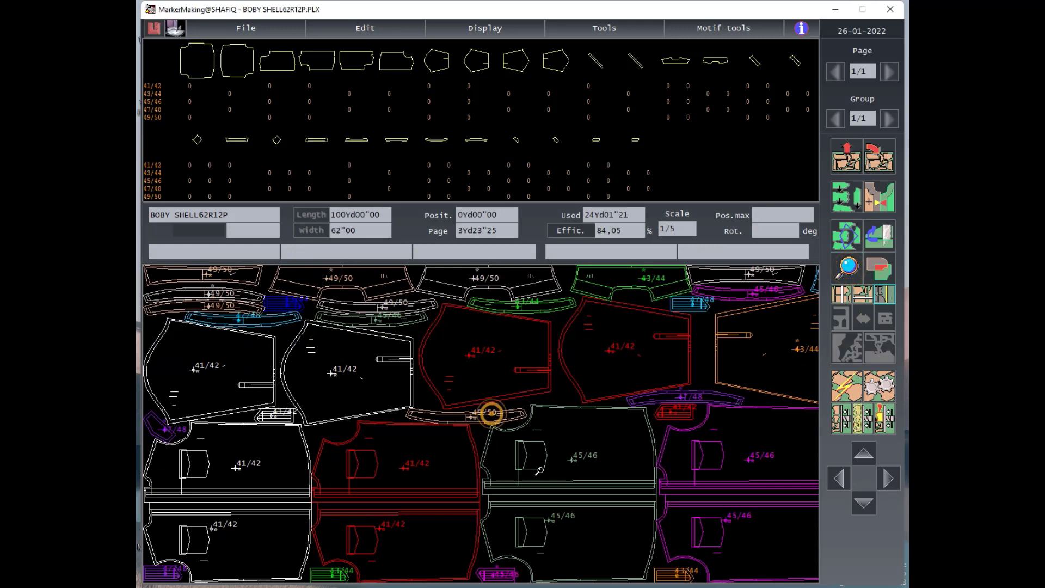
left_click(541, 561)
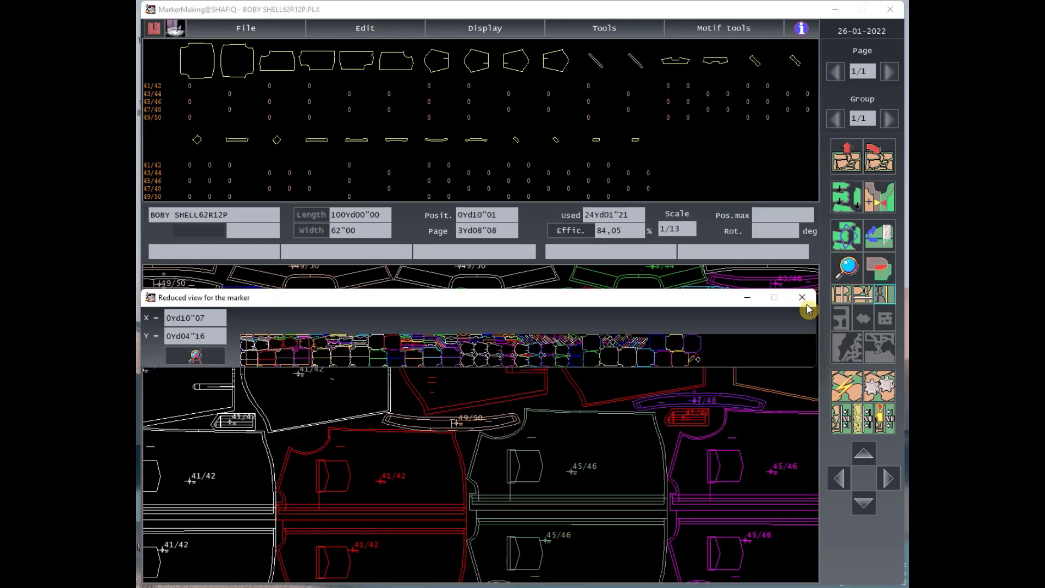
left_click(802, 297)
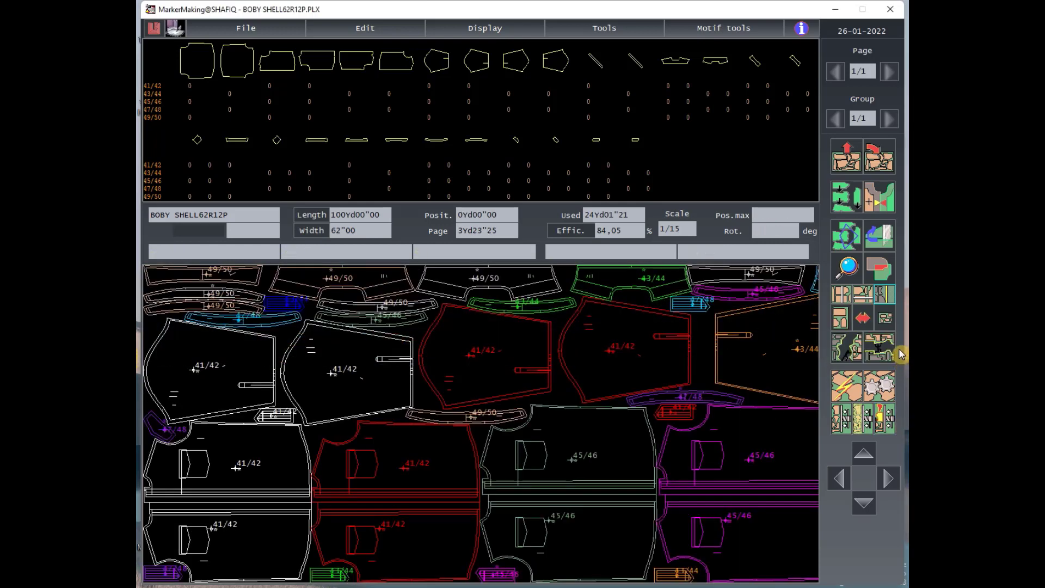
left_click(885, 318)
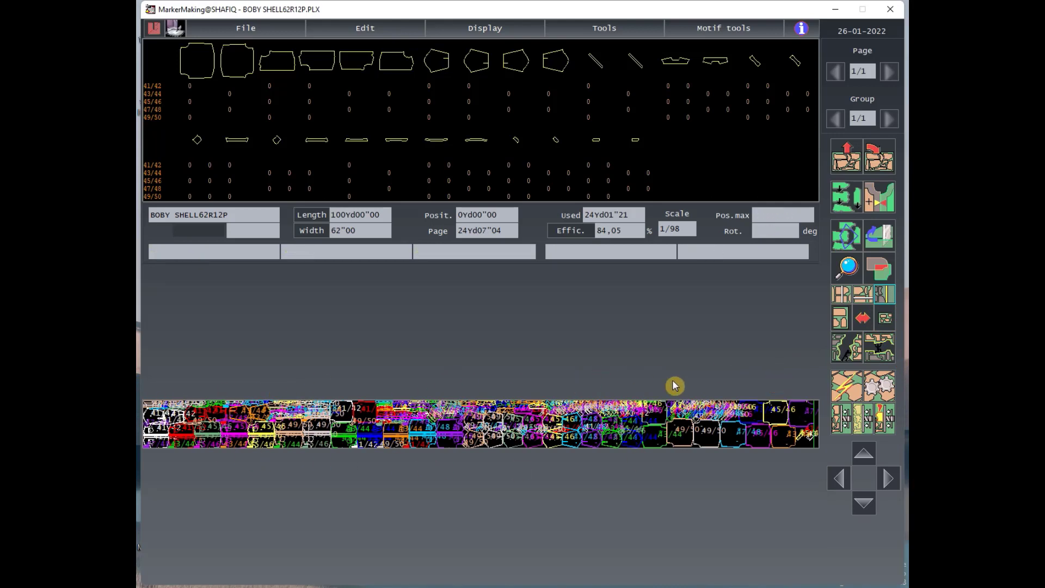
left_click(852, 336)
left_click(842, 316)
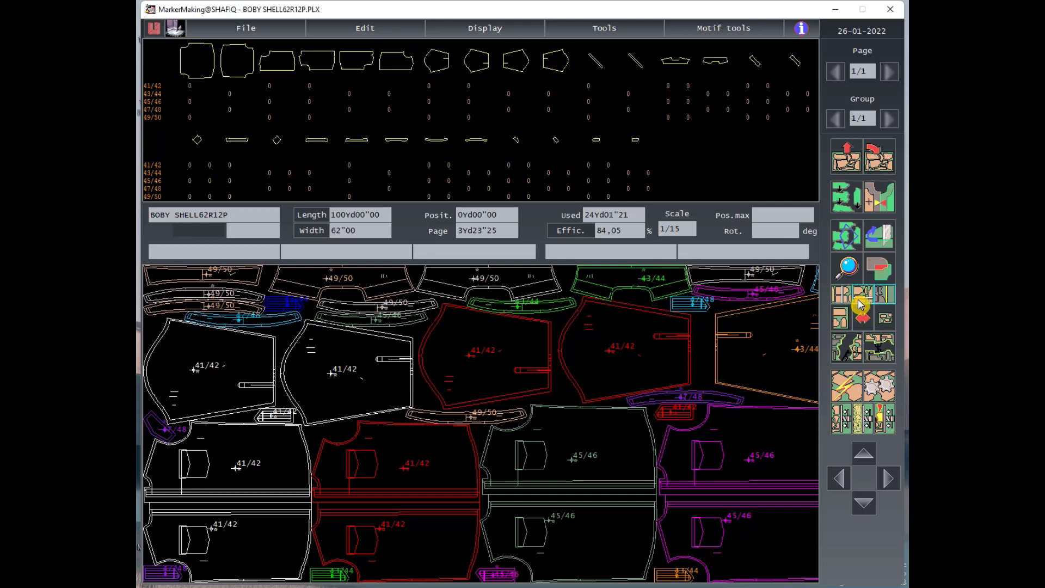
Start a vertical slice line between the red 41/42 pieces and clear stray guide lines.
left_click(858, 300)
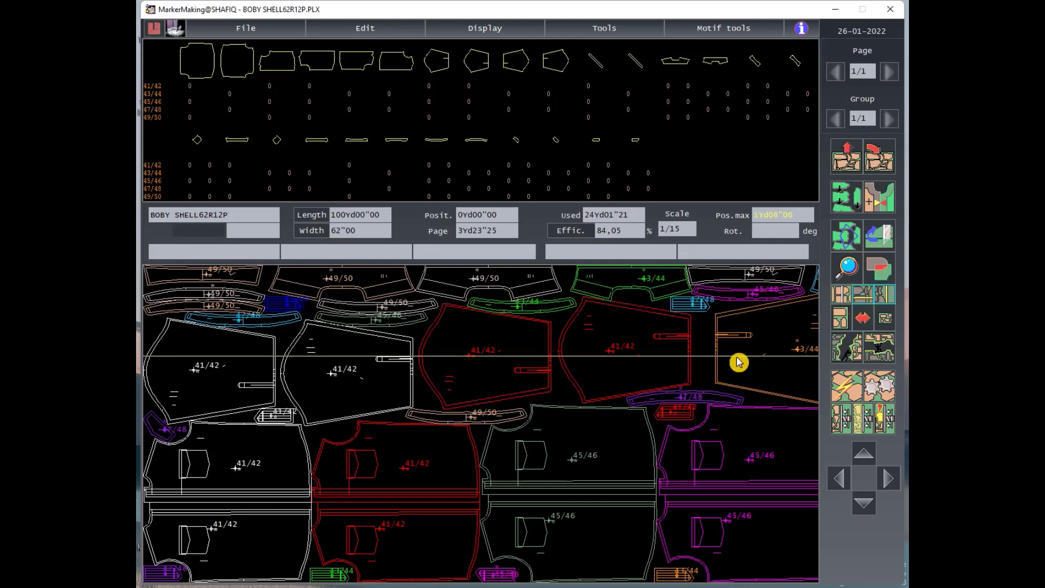
left_click(722, 394)
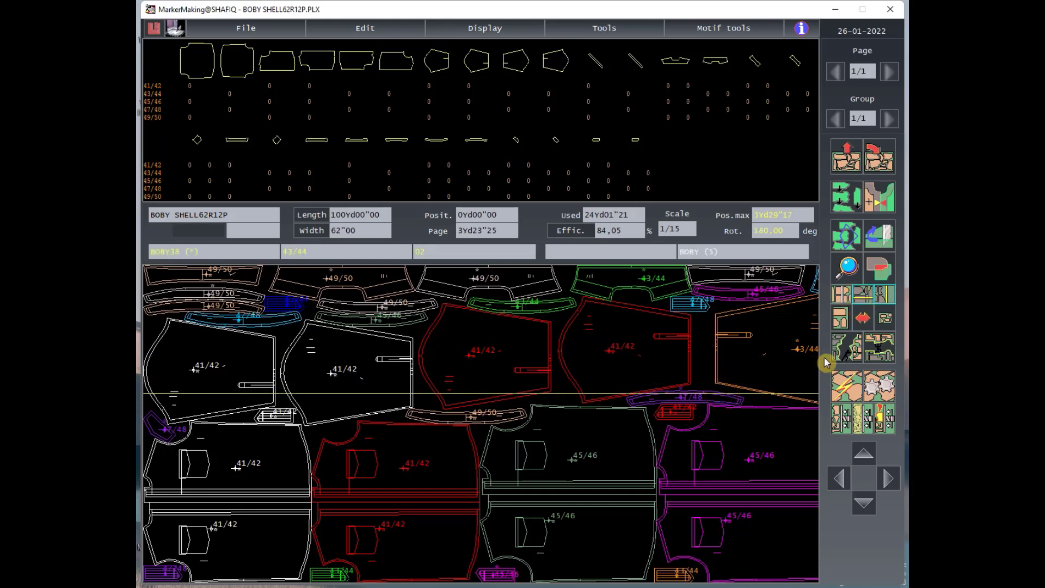
left_click(667, 348)
left_click(843, 297)
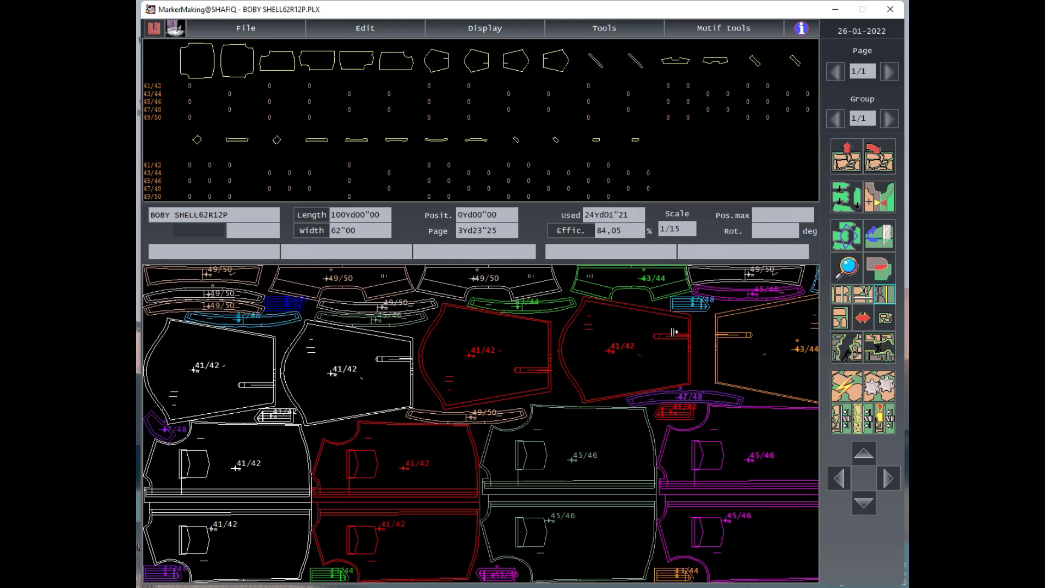
Slice between the red 41/42 pieces with gap value 25 (1/32 in), leaving 83,97 % efficiency.
left_click(555, 331)
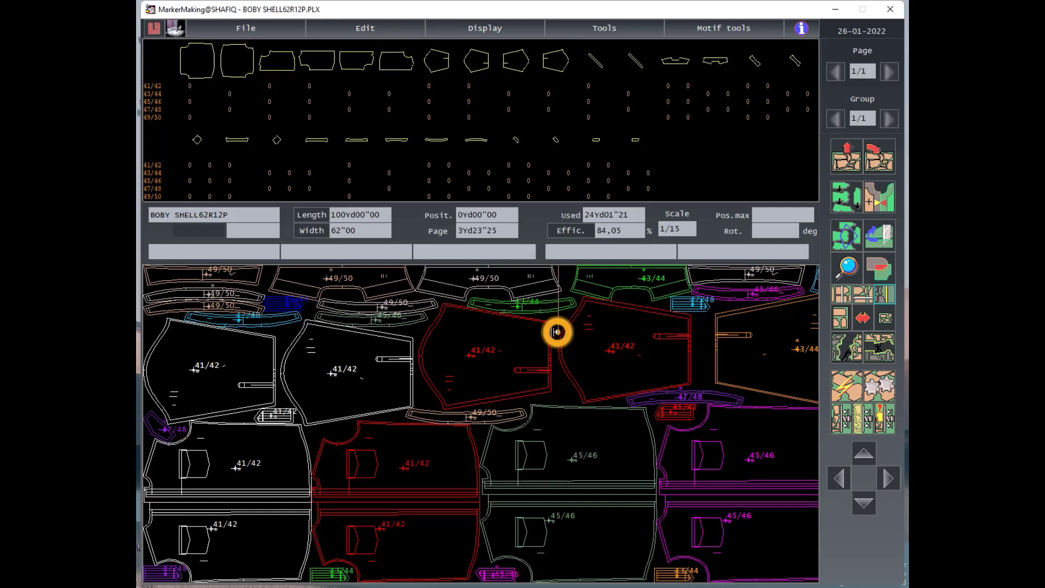
left_click(555, 392)
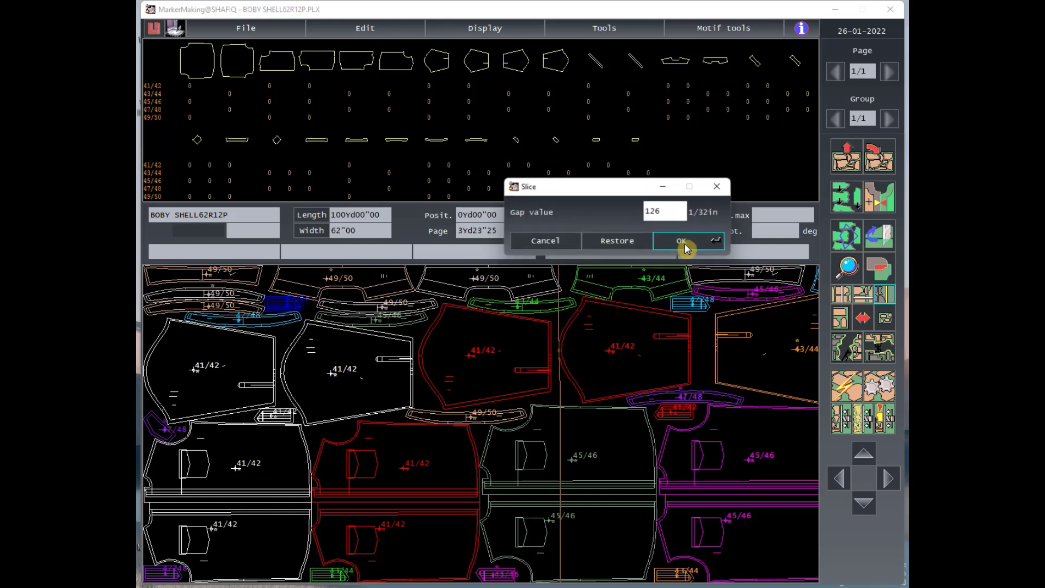
left_click(662, 212)
type("25")
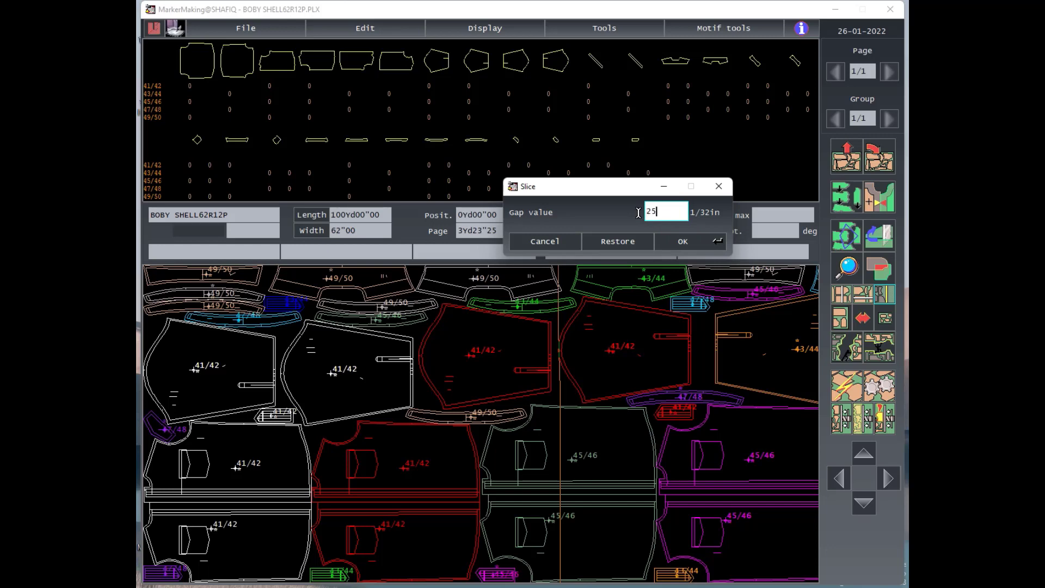
key("Return")
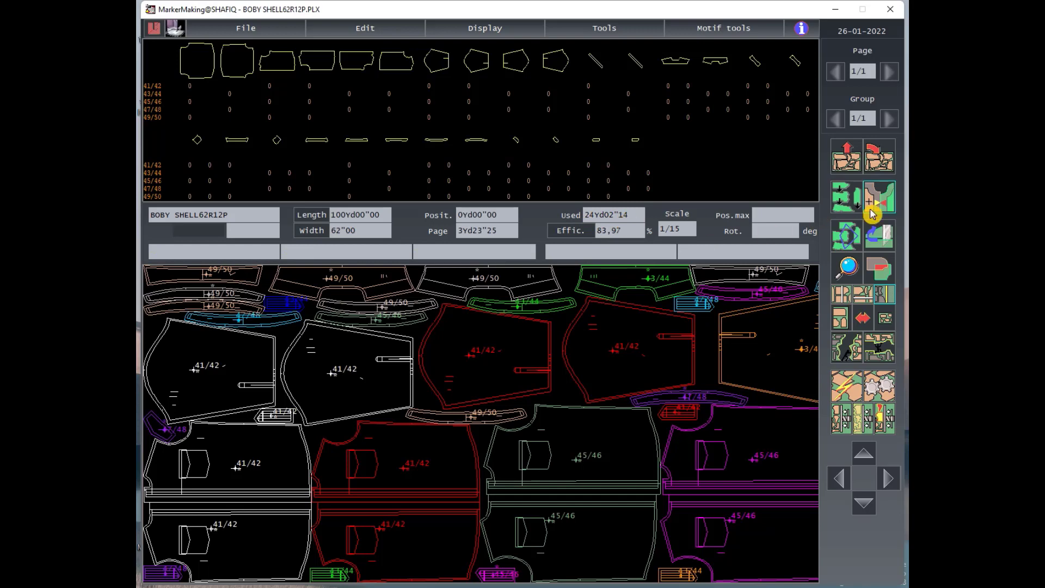
Save the BOBY SHELL62R12P marker over the existing file, then minimise Diamino.
left_click(246, 28)
left_click(220, 58)
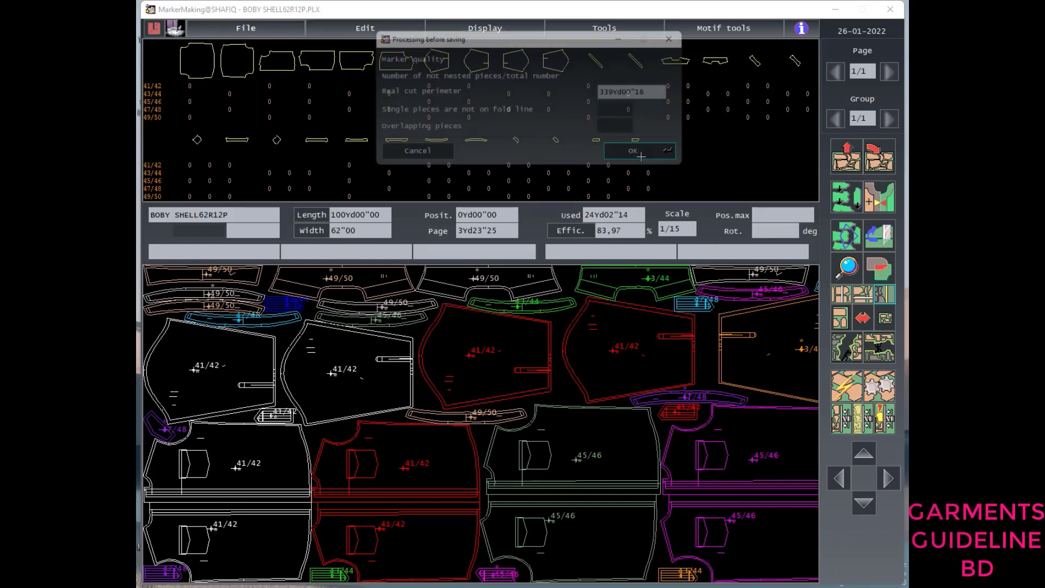
key("Return")
left_click(697, 335)
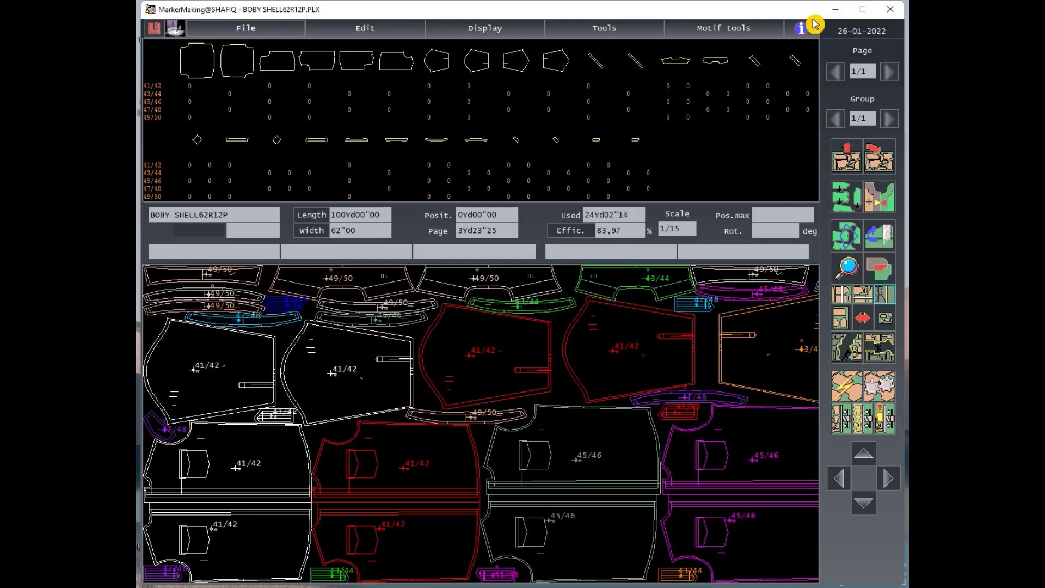
left_click(839, 12)
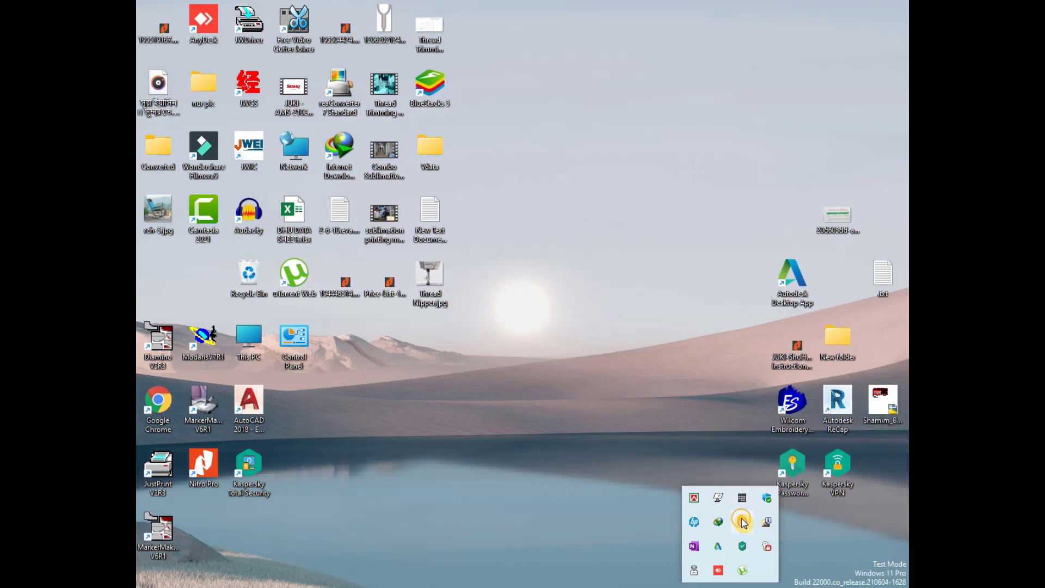
left_click(742, 522)
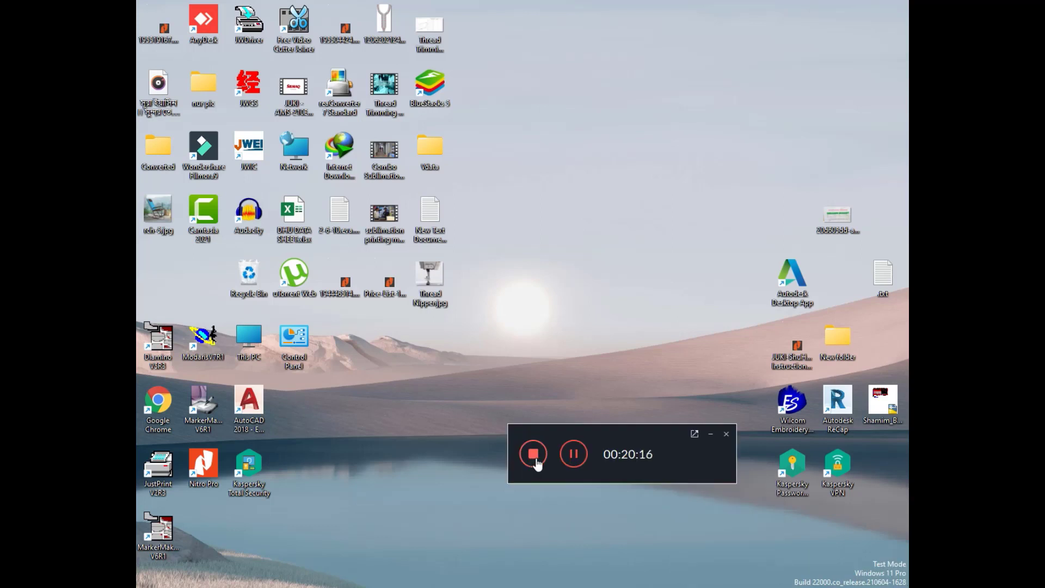